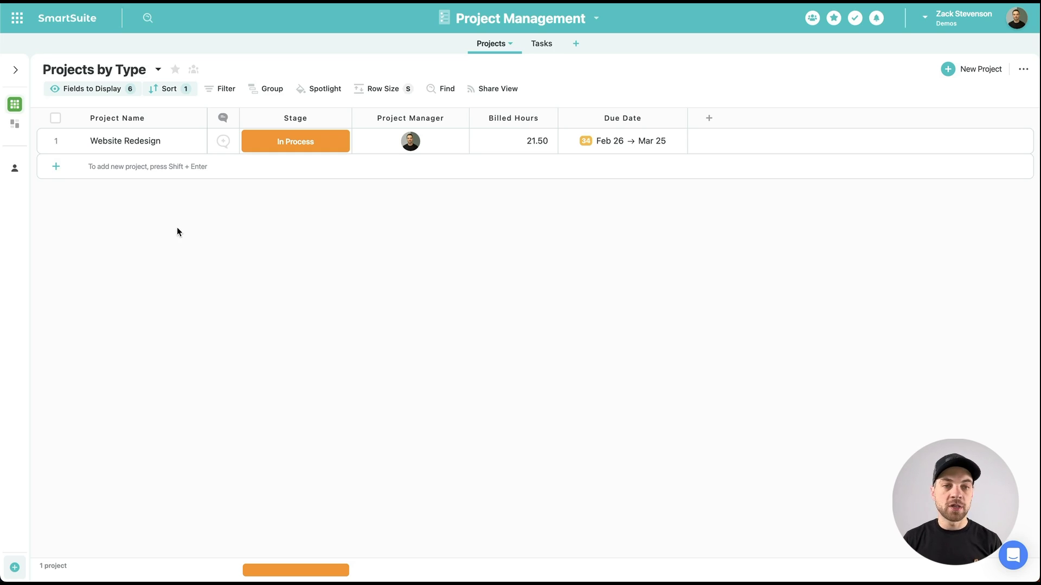
- Inspect the Project Name and Stage field settings, cancelling both without changes
{"action": "left_click", "coordinate": [140, 119]}
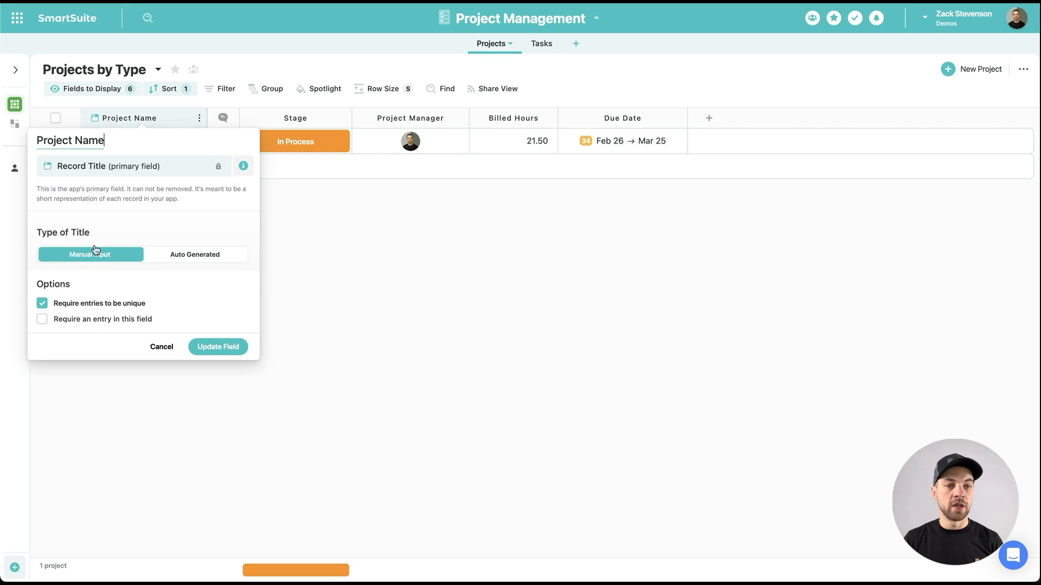
{"action": "left_click", "coordinate": [156, 351]}
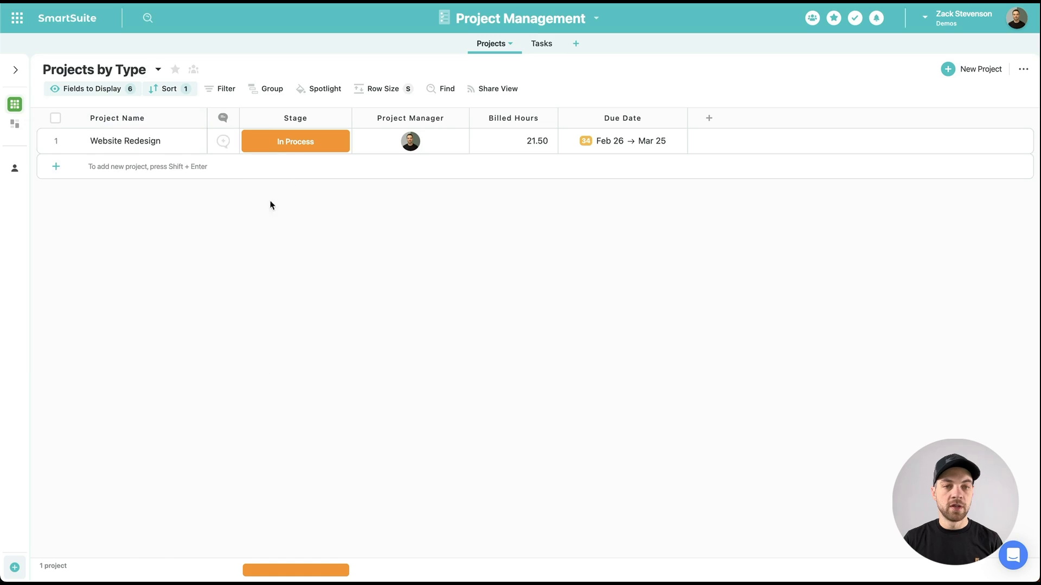
{"action": "left_click", "coordinate": [300, 118]}
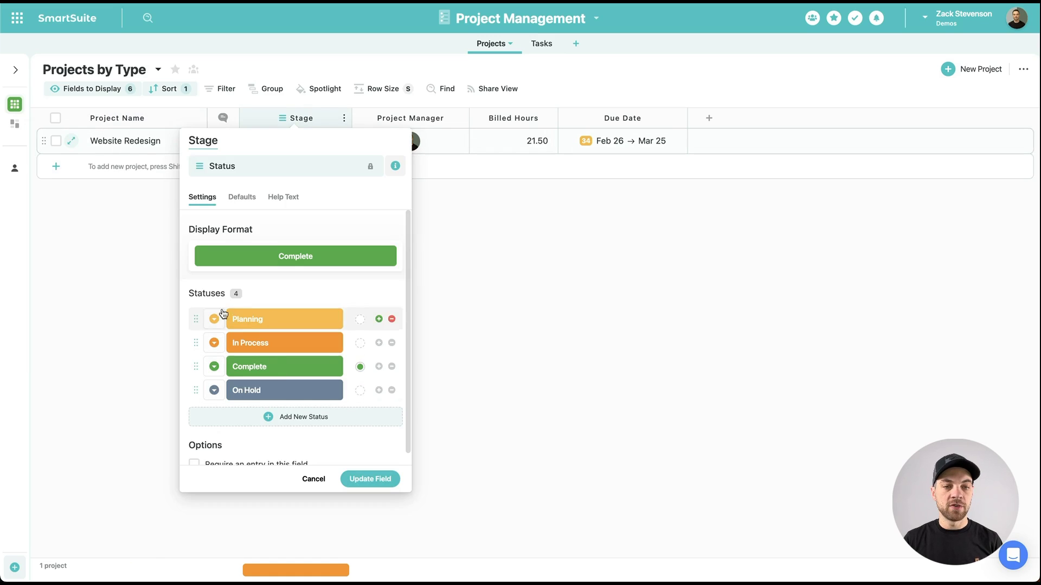
{"action": "left_click", "coordinate": [506, 290]}
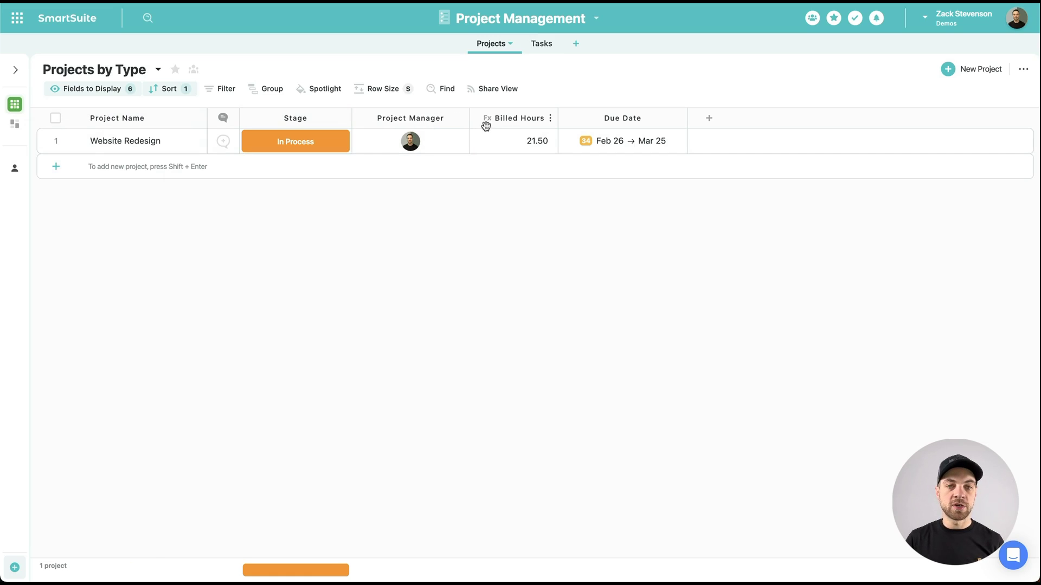
- Review the Billed Hours formula and Due Date settings, closing each unchanged
{"action": "left_click", "coordinate": [506, 117]}
{"action": "double_click", "coordinate": [506, 117]}
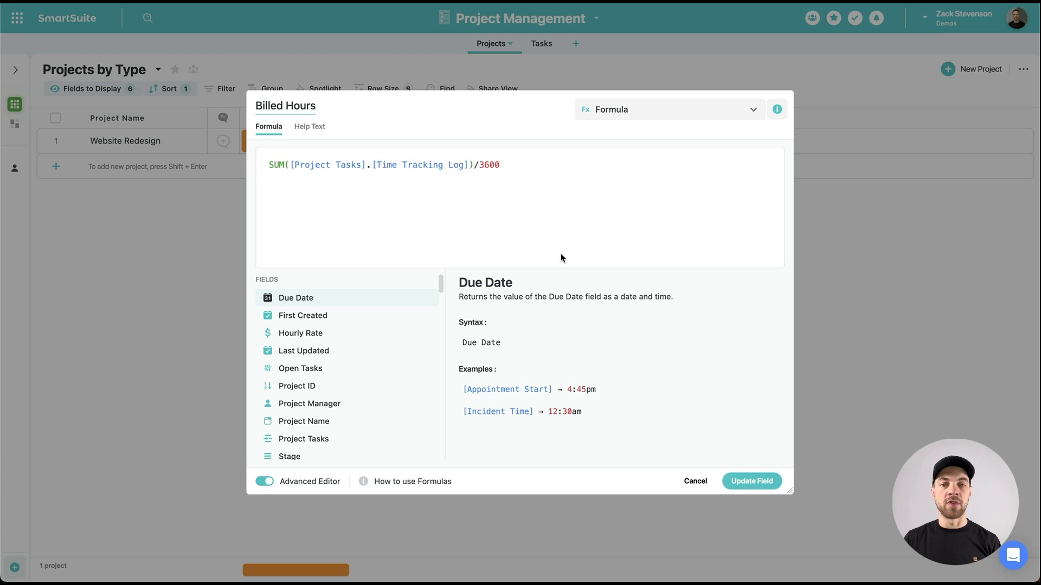
{"action": "left_click", "coordinate": [696, 482]}
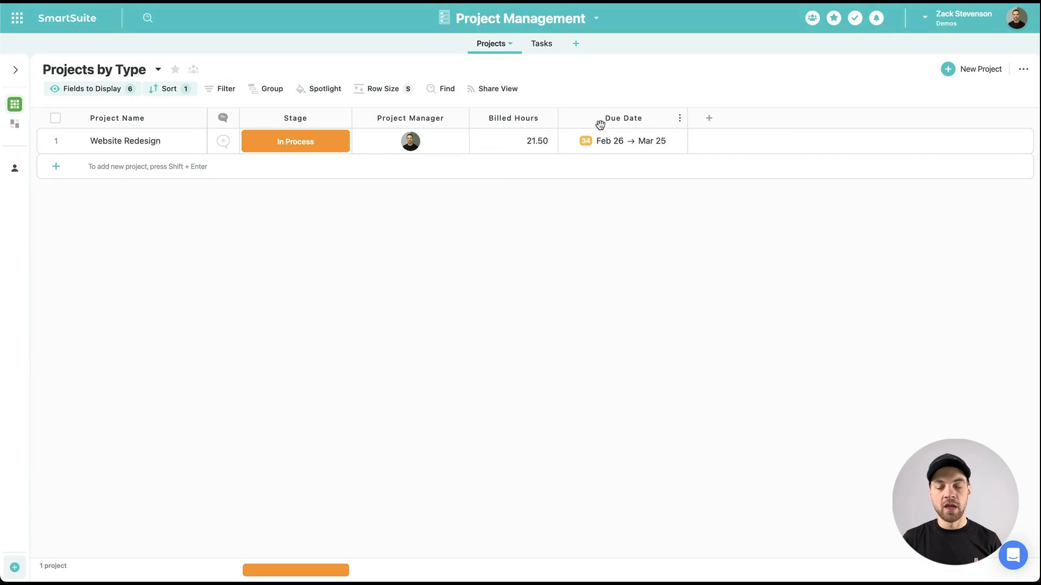
{"action": "left_click", "coordinate": [622, 118]}
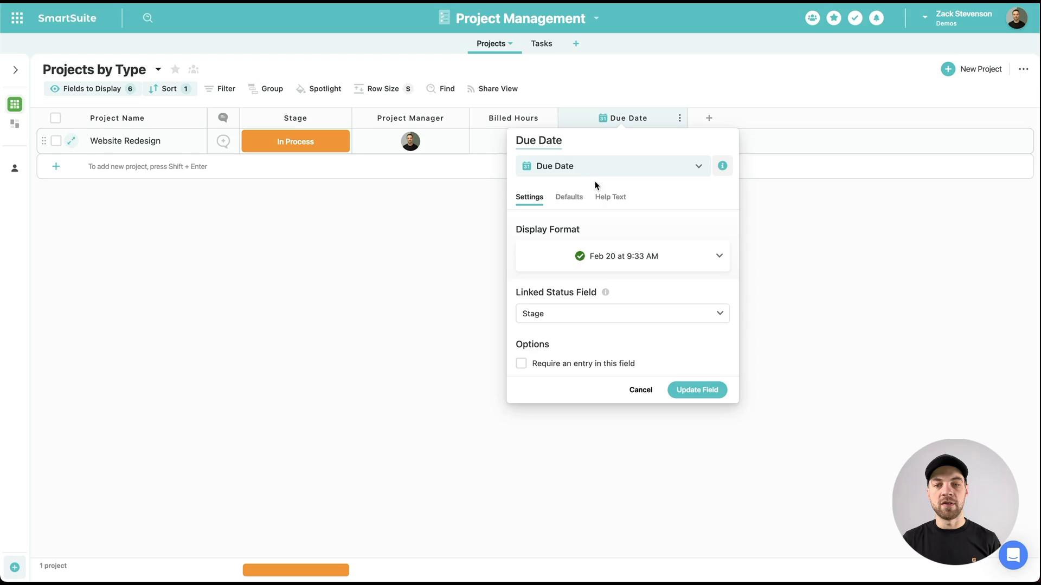
{"action": "left_click", "coordinate": [642, 391]}
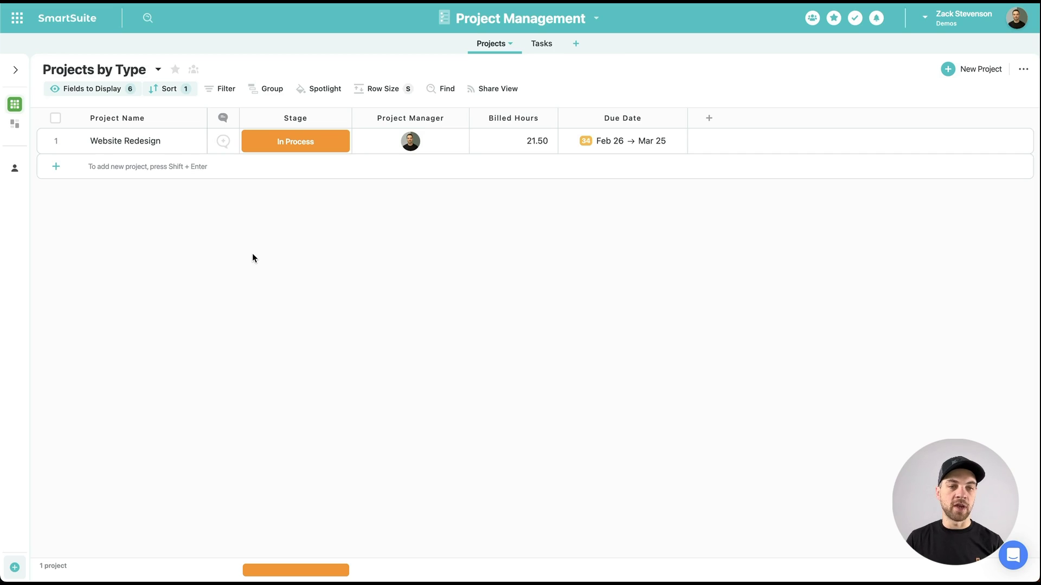
- Switch to the Tasks table, check its Project grouping, and select the Build new website task
{"action": "left_click", "coordinate": [536, 45]}
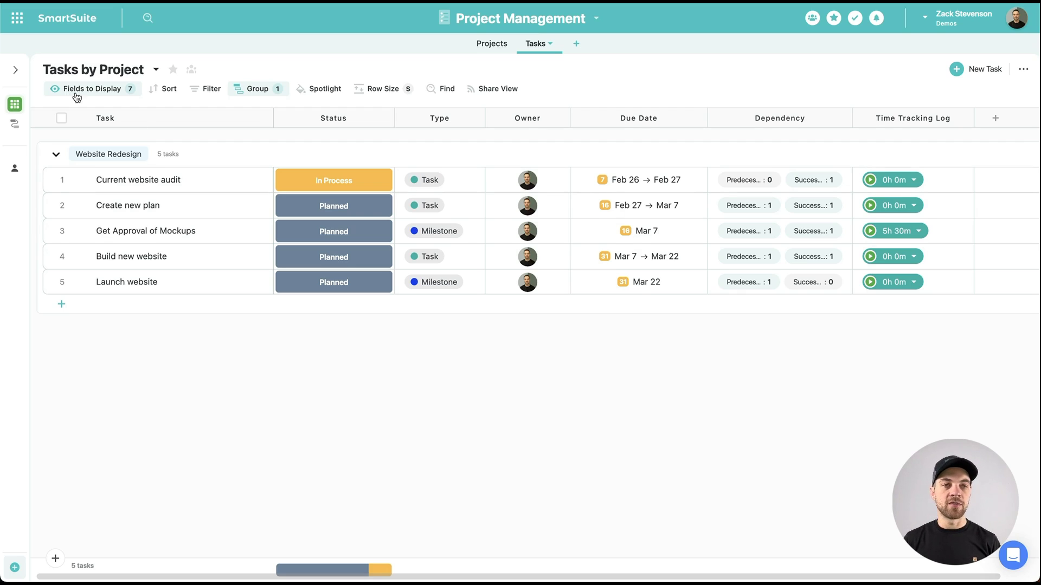
{"action": "left_click", "coordinate": [254, 90]}
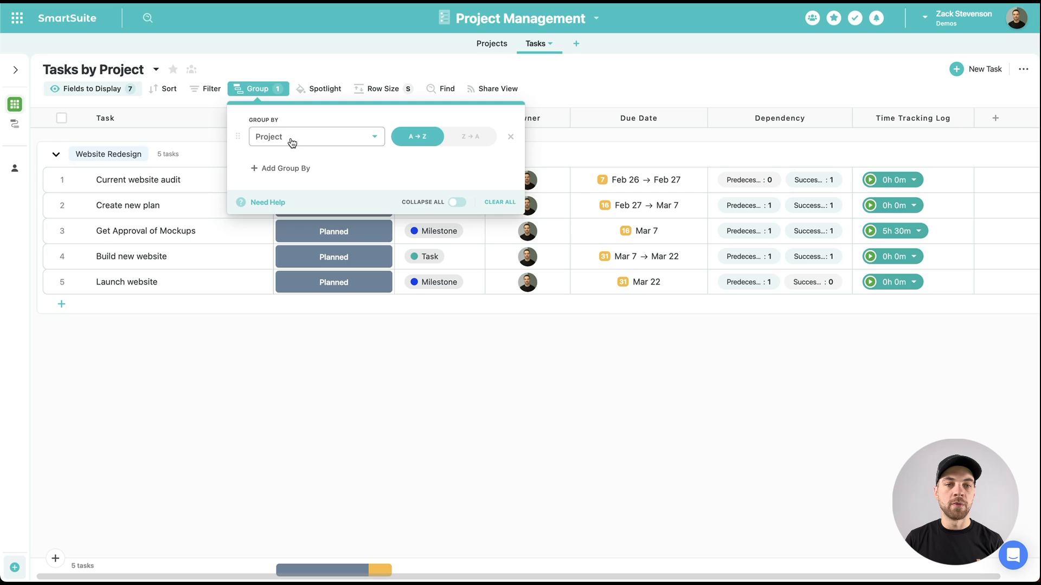
{"action": "left_click", "coordinate": [284, 437]}
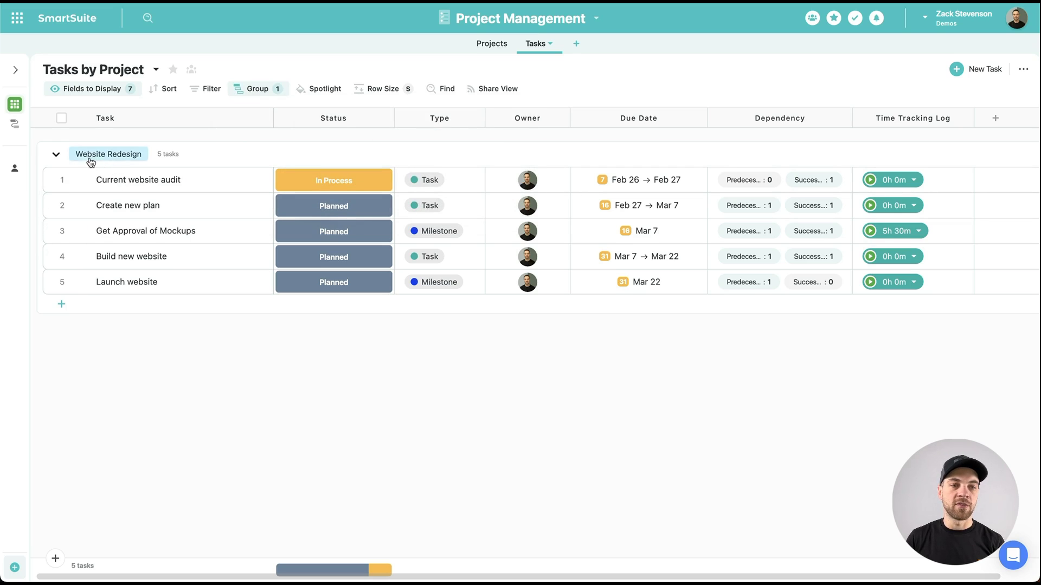
{"action": "left_click", "coordinate": [491, 43]}
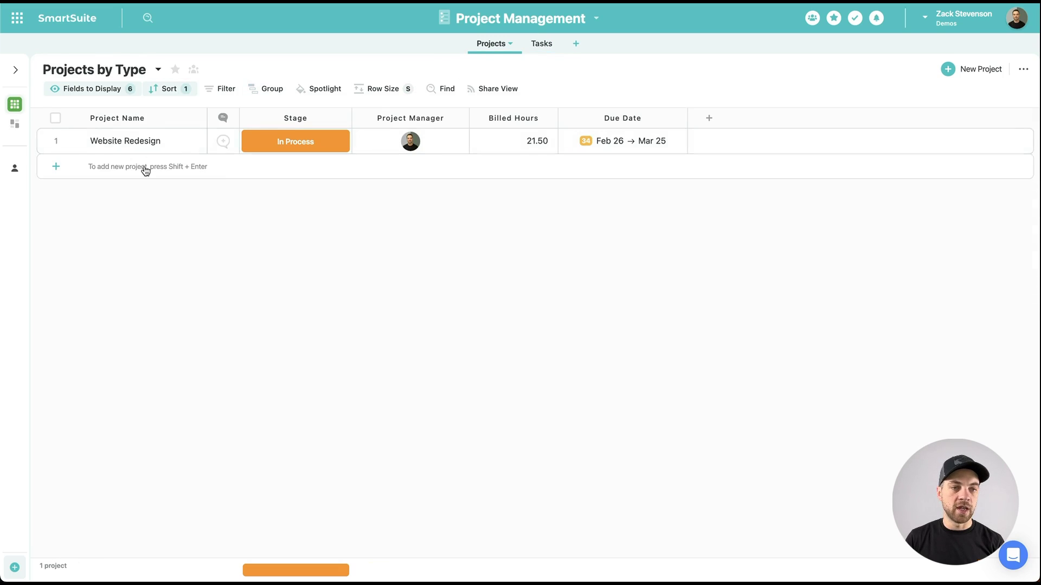
{"action": "left_click", "coordinate": [541, 43]}
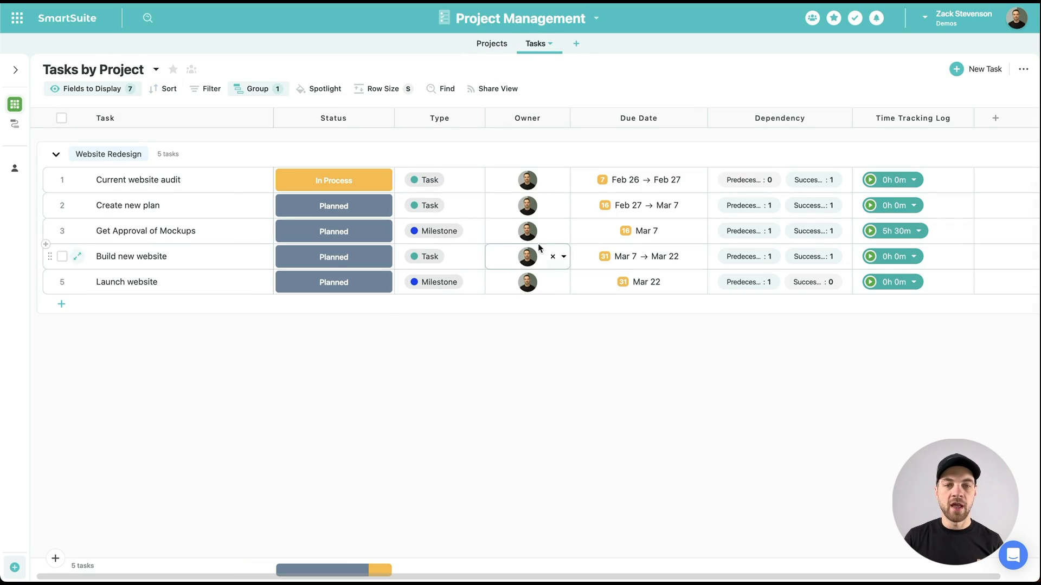
{"action": "left_click", "coordinate": [206, 266]}
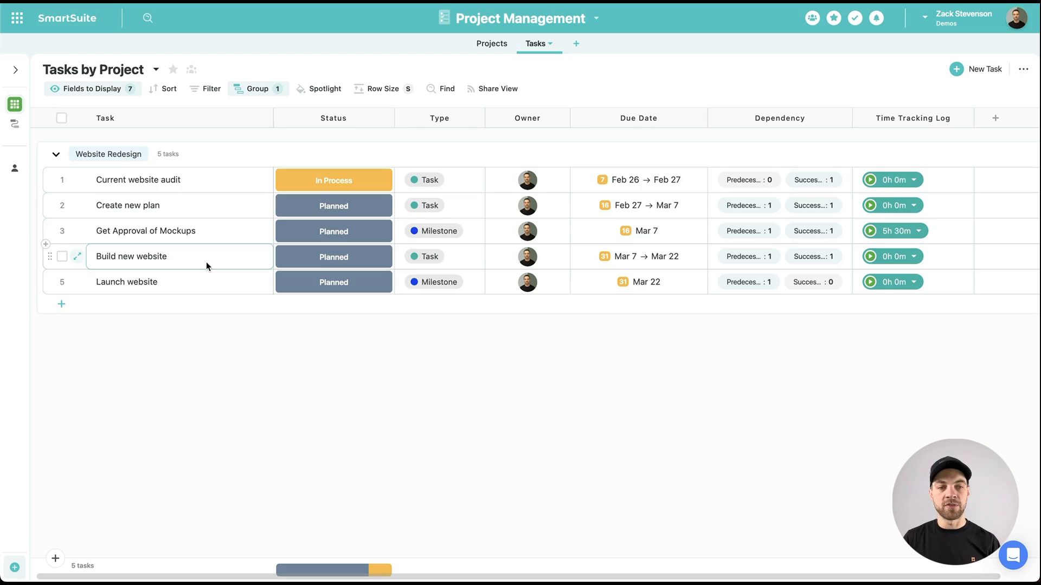
- Review the full list of Status options unchanged, then select the first task's Type cell
{"action": "left_click", "coordinate": [331, 119]}
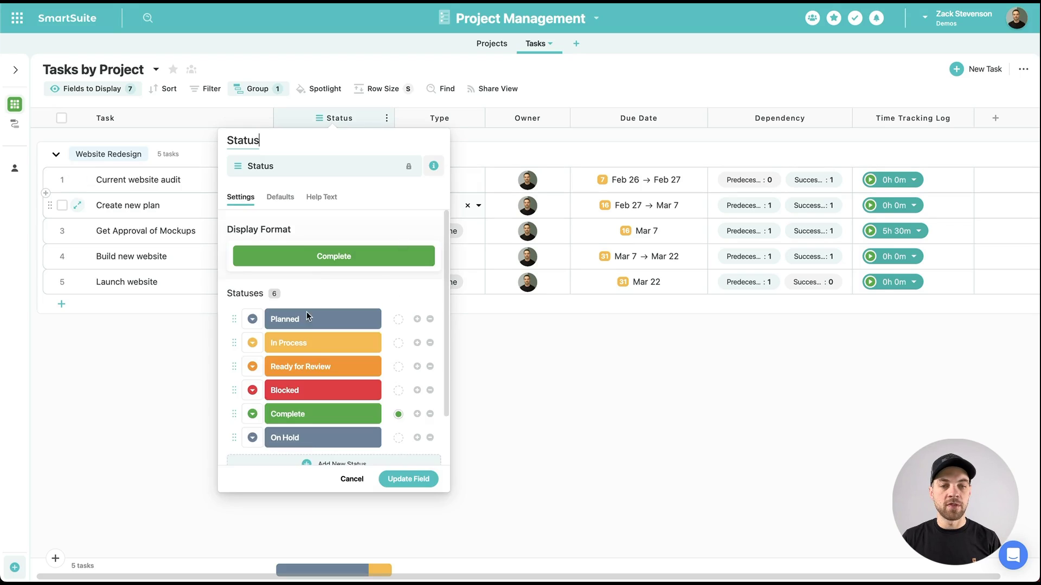
{"action": "scroll", "coordinate": [304, 313], "scroll_direction": "down", "scroll_amount": 2}
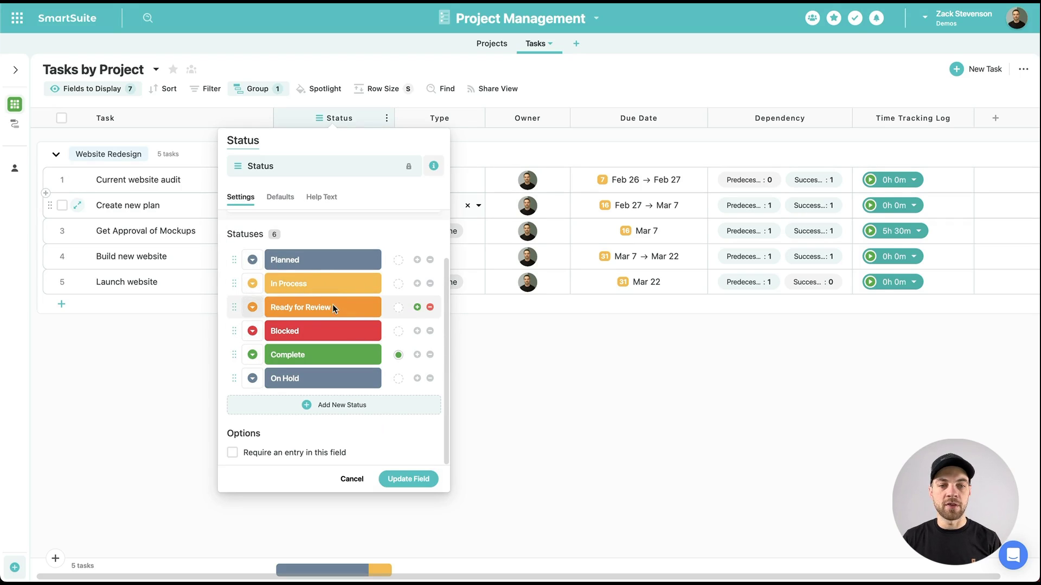
{"action": "left_click", "coordinate": [343, 480]}
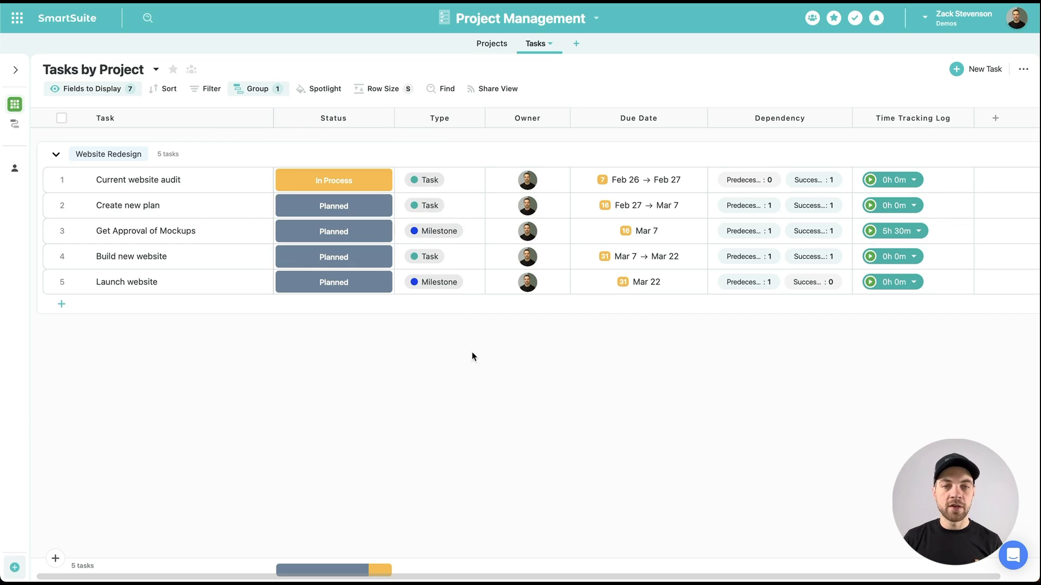
{"action": "left_click", "coordinate": [435, 182]}
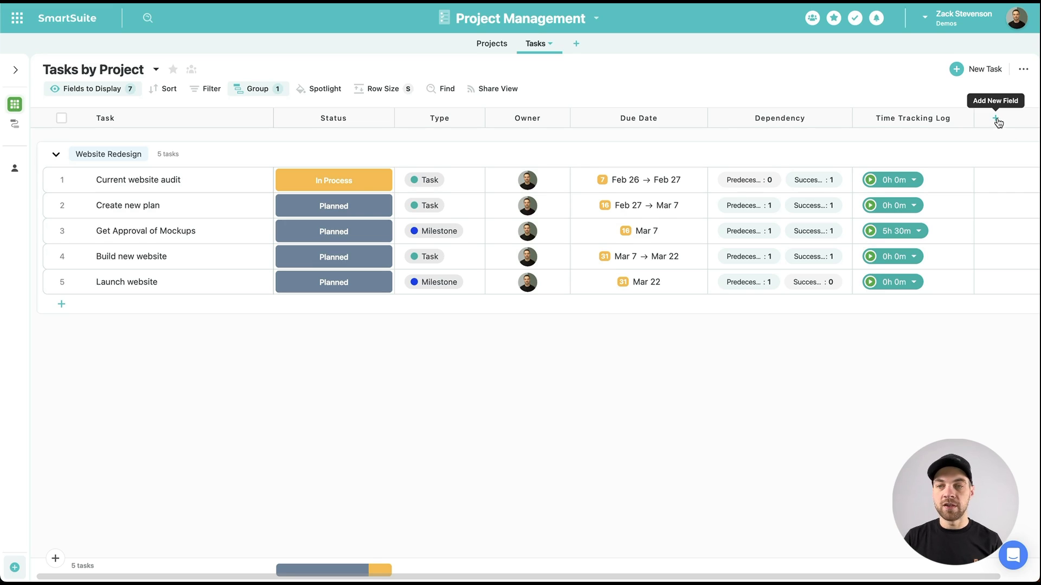
{"action": "left_click", "coordinate": [996, 119]}
{"action": "type", "text": "dep"}
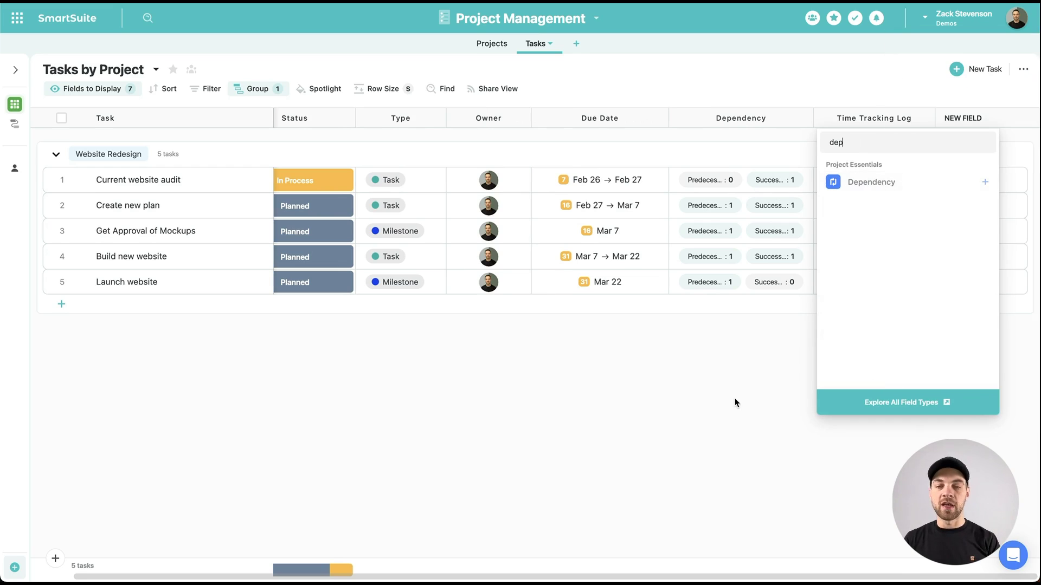
{"action": "left_click", "coordinate": [707, 393]}
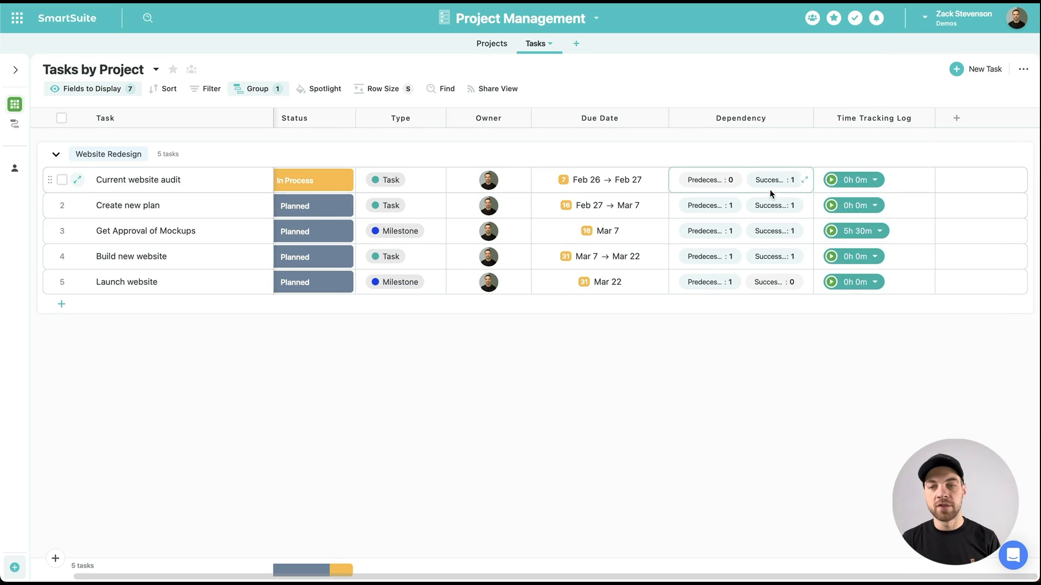
{"action": "left_click", "coordinate": [735, 118]}
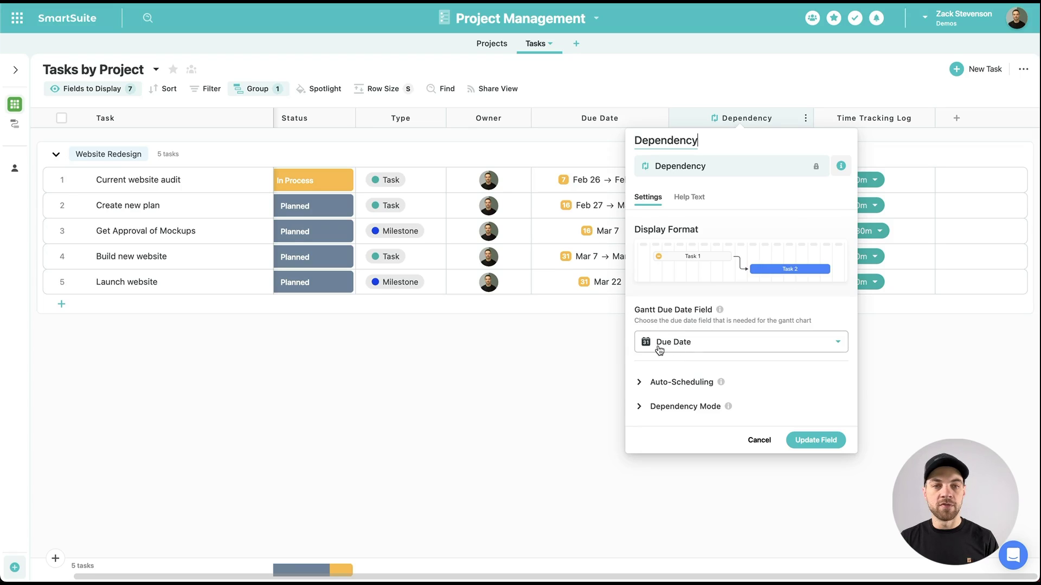
{"action": "left_click", "coordinate": [649, 383]}
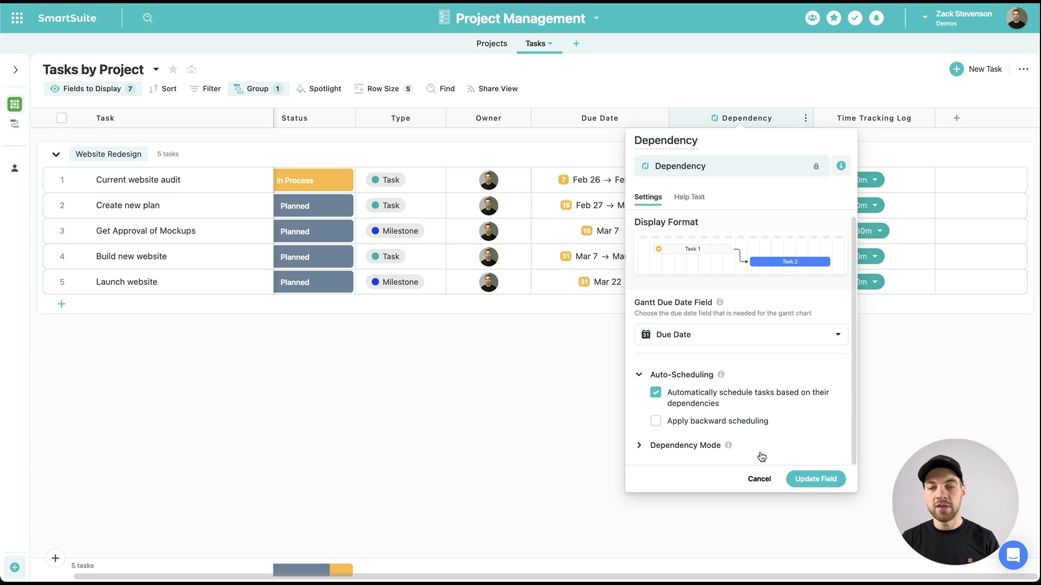
{"action": "left_click", "coordinate": [759, 479]}
{"action": "left_click", "coordinate": [218, 188]}
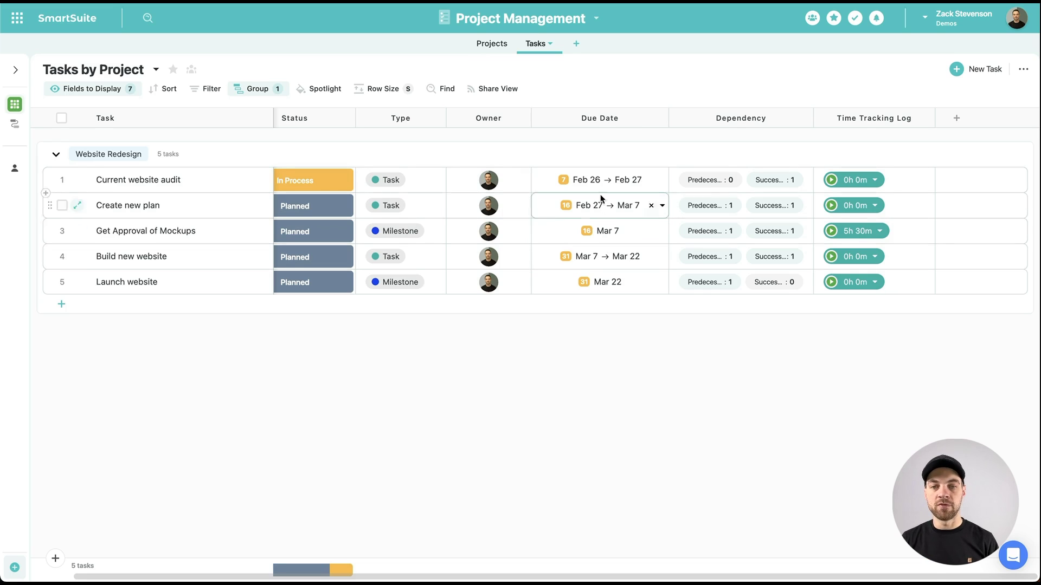
{"action": "left_click", "coordinate": [743, 118]}
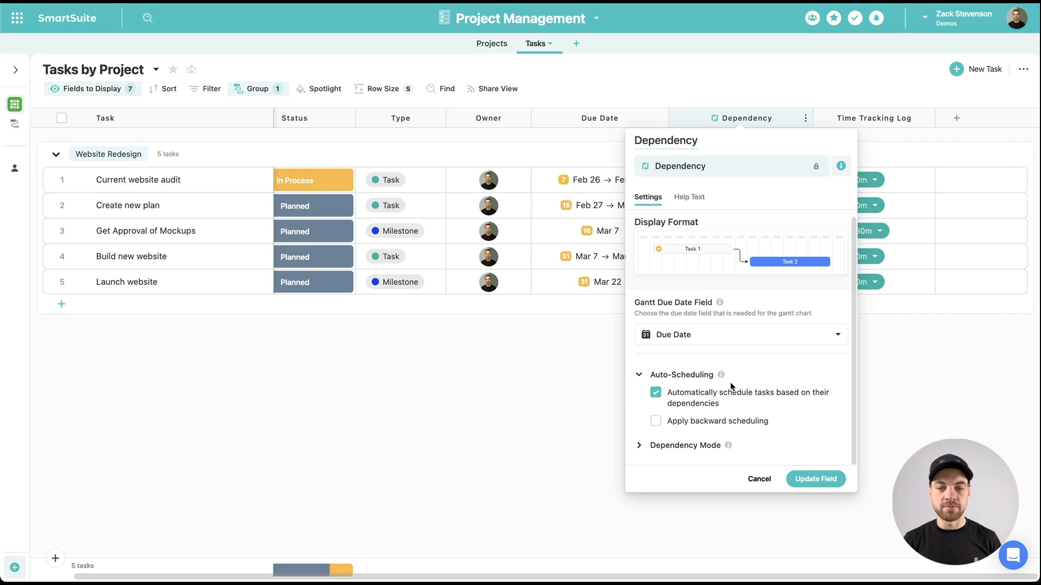
{"action": "left_click", "coordinate": [684, 446]}
{"action": "left_click", "coordinate": [640, 374]}
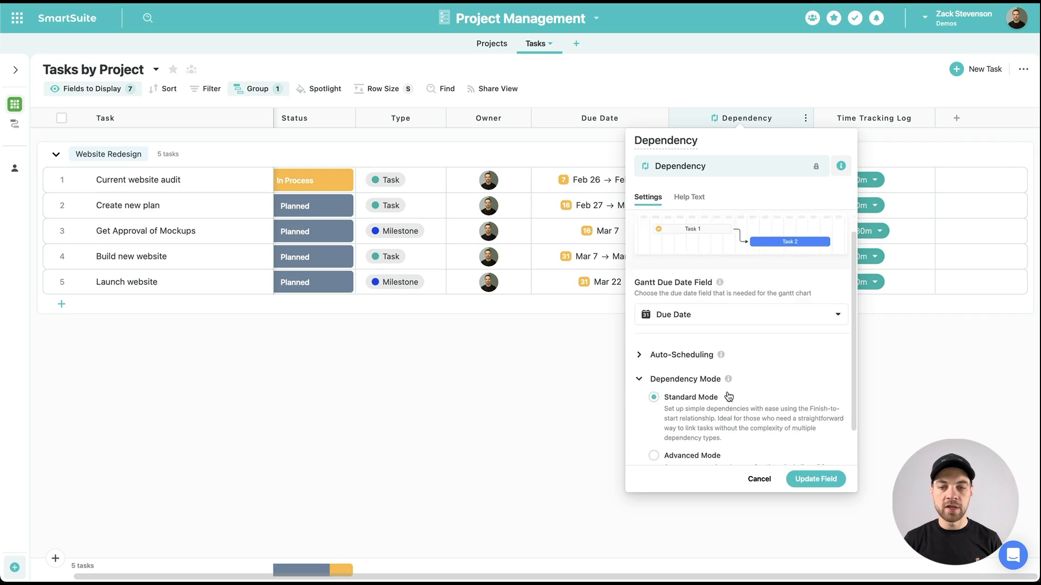
{"action": "scroll", "coordinate": [728, 396], "scroll_direction": "down", "scroll_amount": 2}
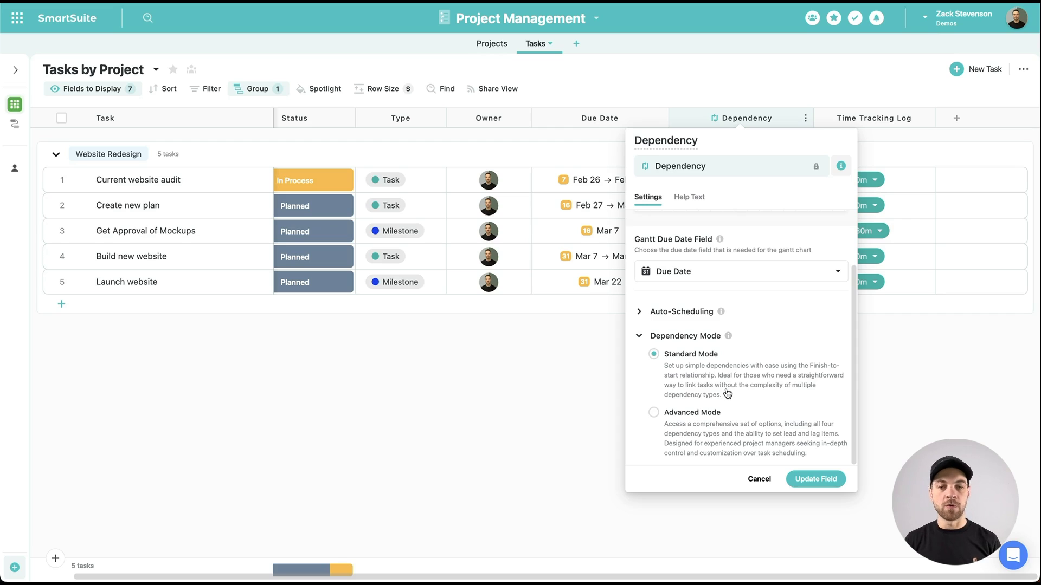
{"action": "left_click", "coordinate": [642, 337]}
{"action": "left_click", "coordinate": [766, 443]}
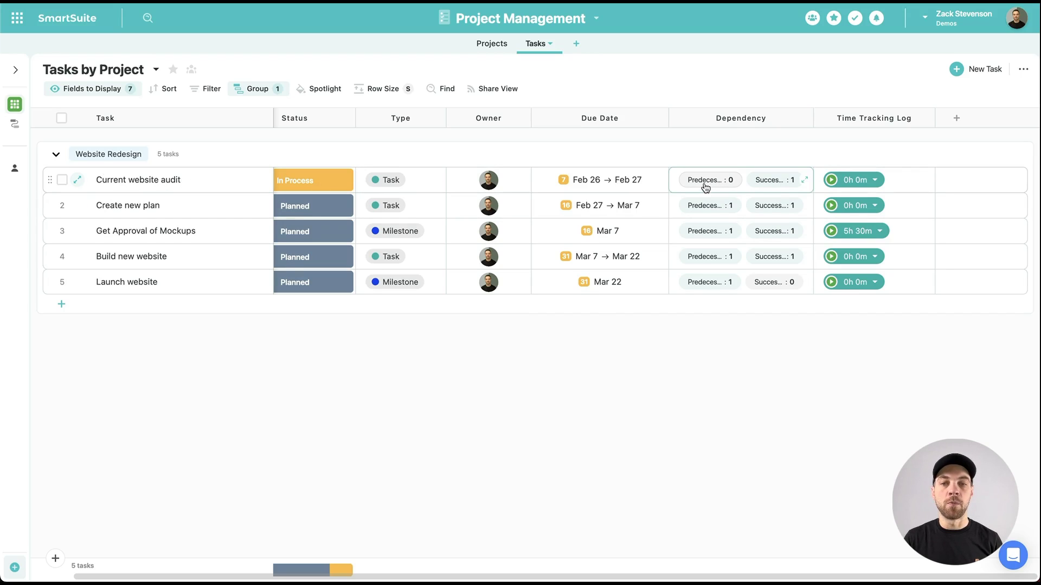
- Check Current website audit's successors and time tracking log, then clear the cell selection
{"action": "left_click", "coordinate": [803, 183]}
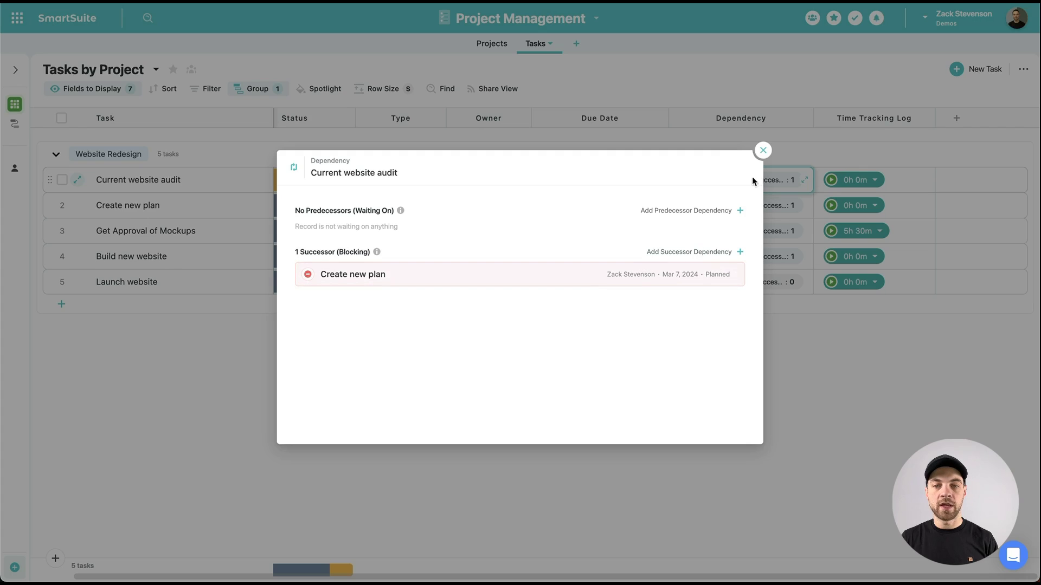
{"action": "left_click", "coordinate": [764, 150]}
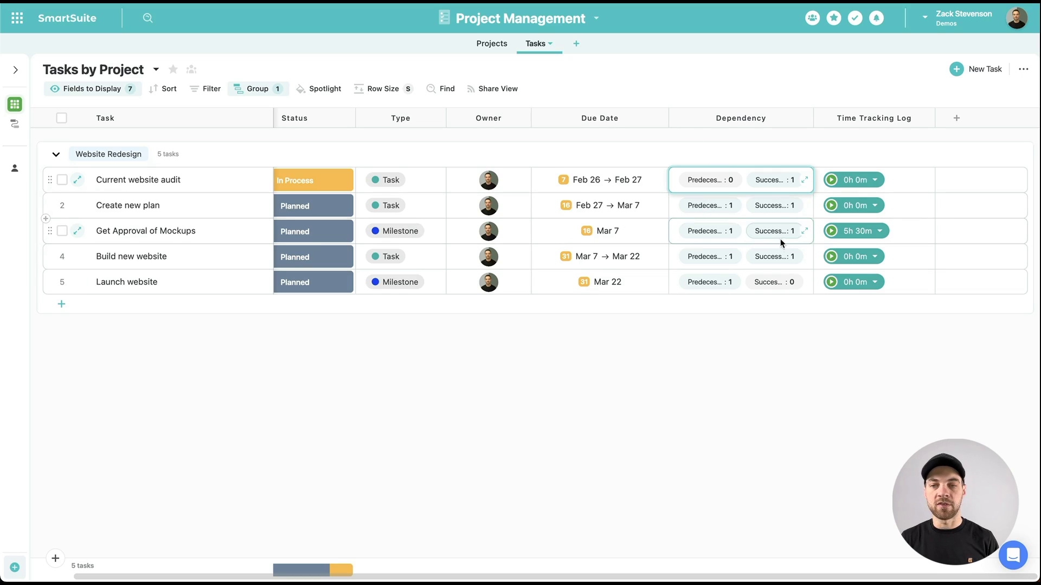
{"action": "left_click", "coordinate": [863, 190]}
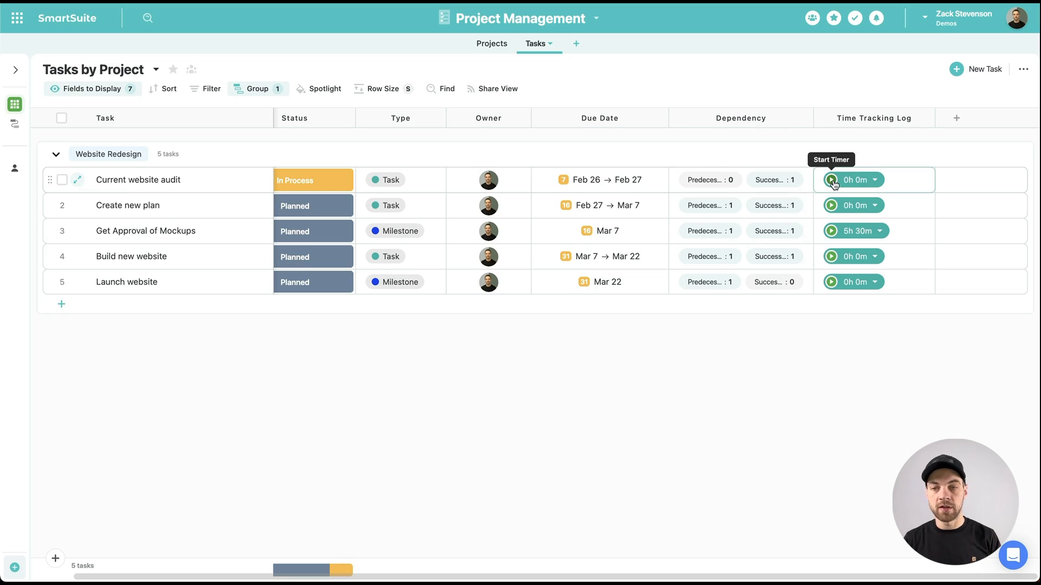
{"action": "left_click", "coordinate": [757, 335]}
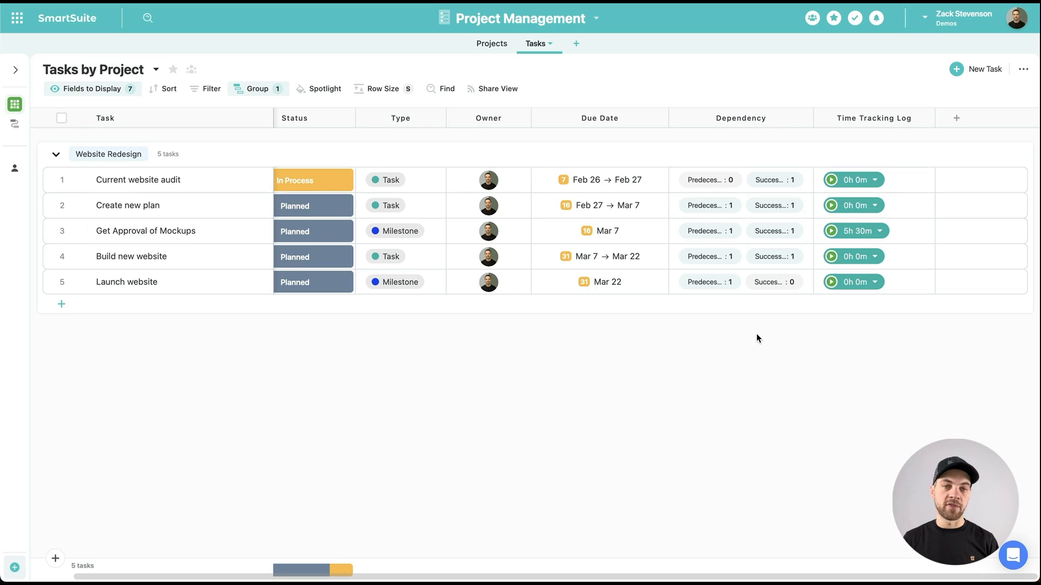
- In the Projects table, inspect the Billed Hours formula and cancel without changes
{"action": "left_click", "coordinate": [507, 47]}
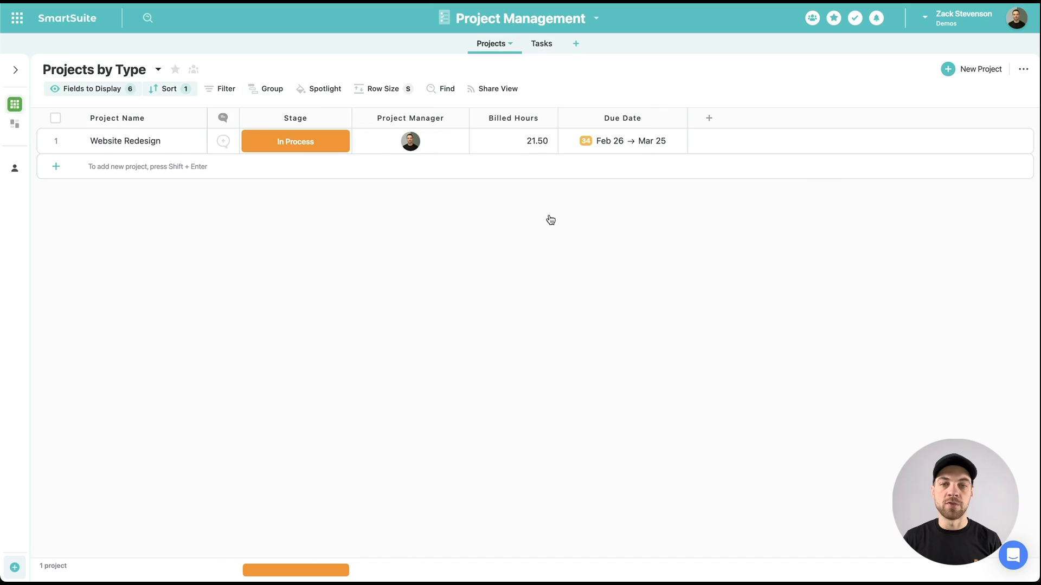
{"action": "double_click", "coordinate": [516, 116]}
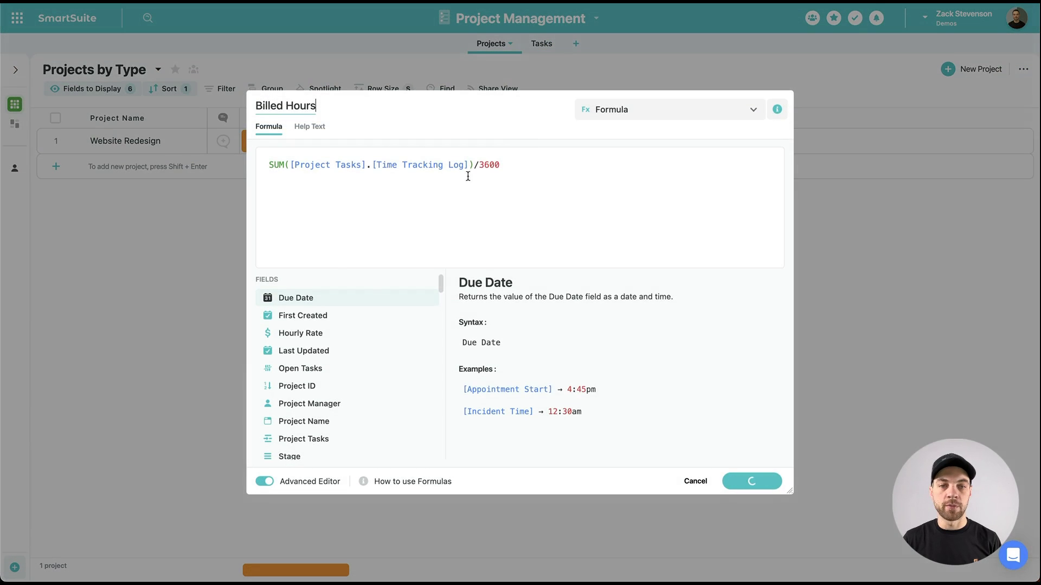
{"action": "left_click", "coordinate": [694, 482]}
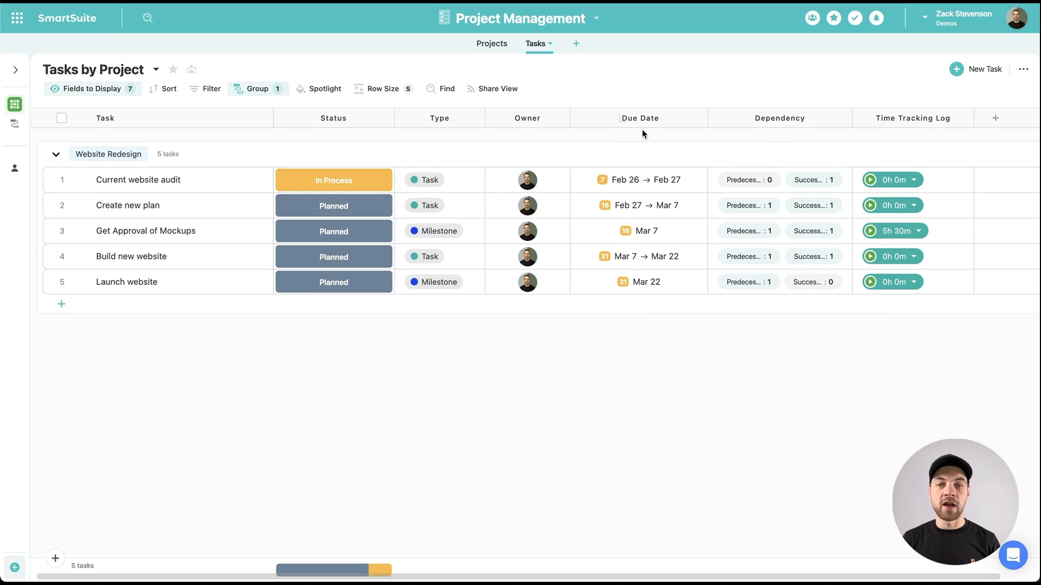
- Show dependency Predecessor and Successor as separate columns and inspect the Current website audit record
{"action": "left_click", "coordinate": [85, 92]}
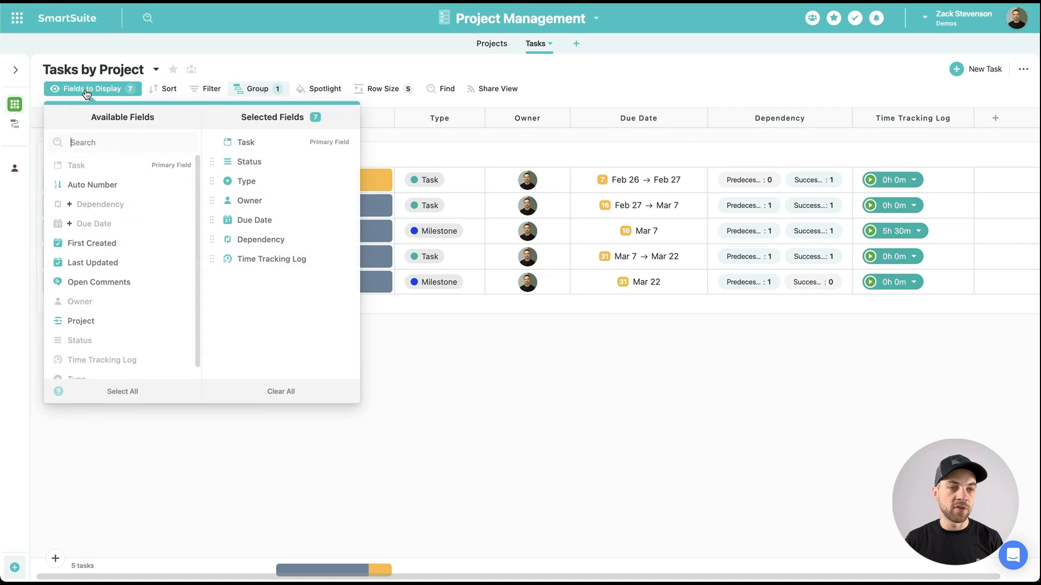
{"action": "scroll", "coordinate": [130, 189], "scroll_direction": "down", "scroll_amount": 1}
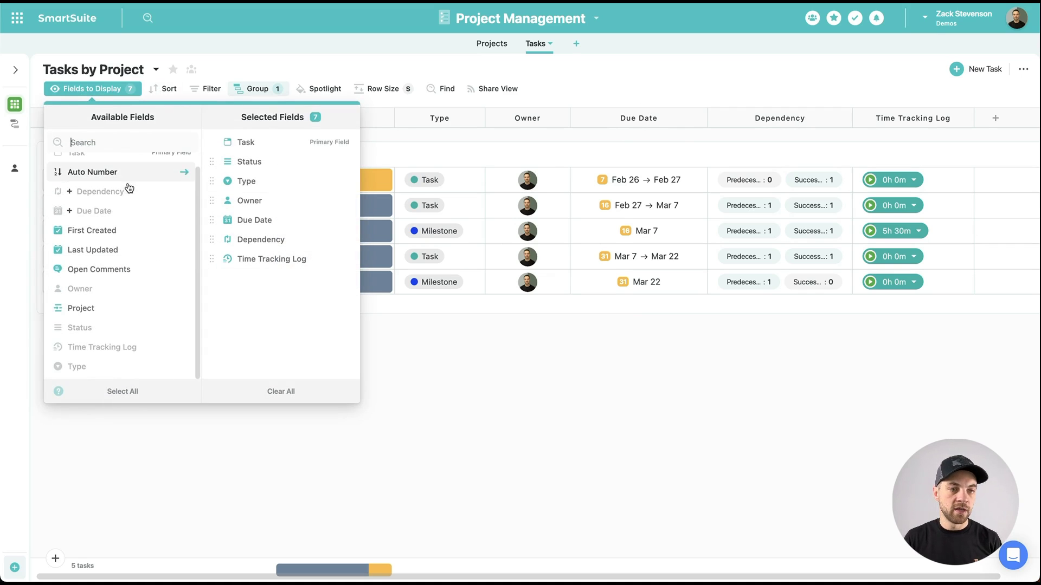
{"action": "left_click", "coordinate": [69, 192]}
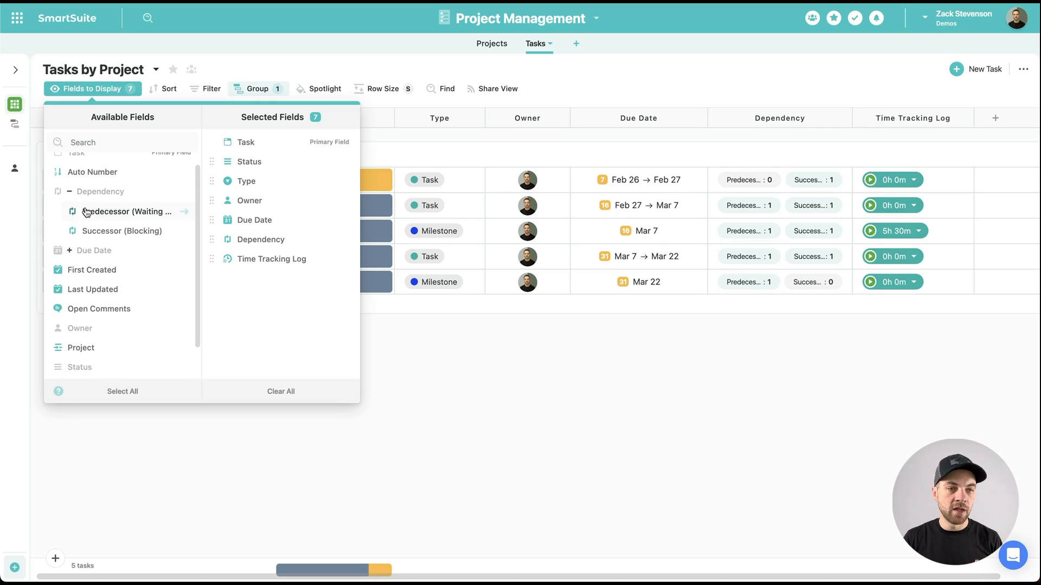
{"action": "left_click", "coordinate": [180, 215]}
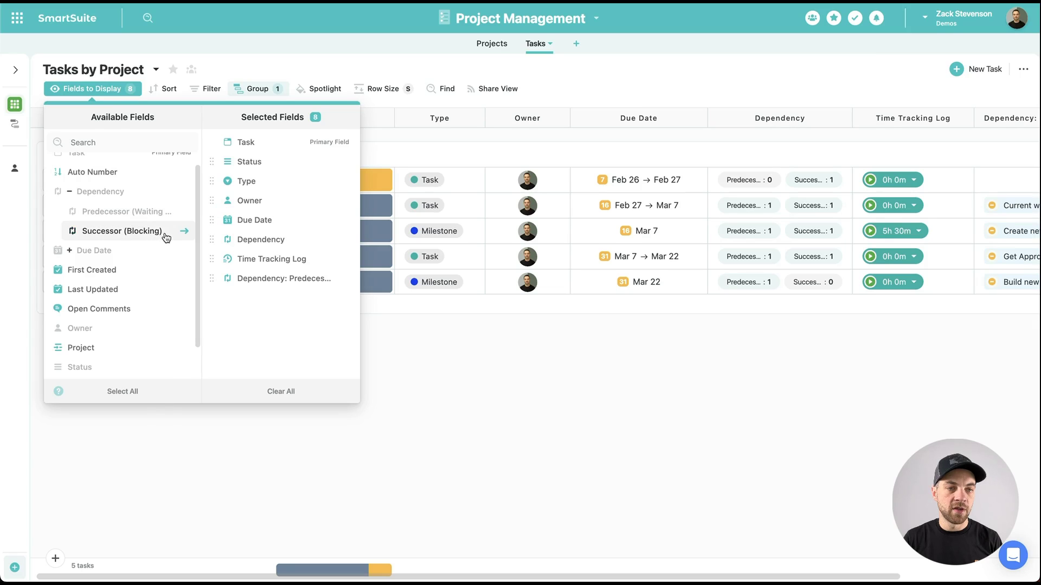
{"action": "left_click", "coordinate": [165, 234]}
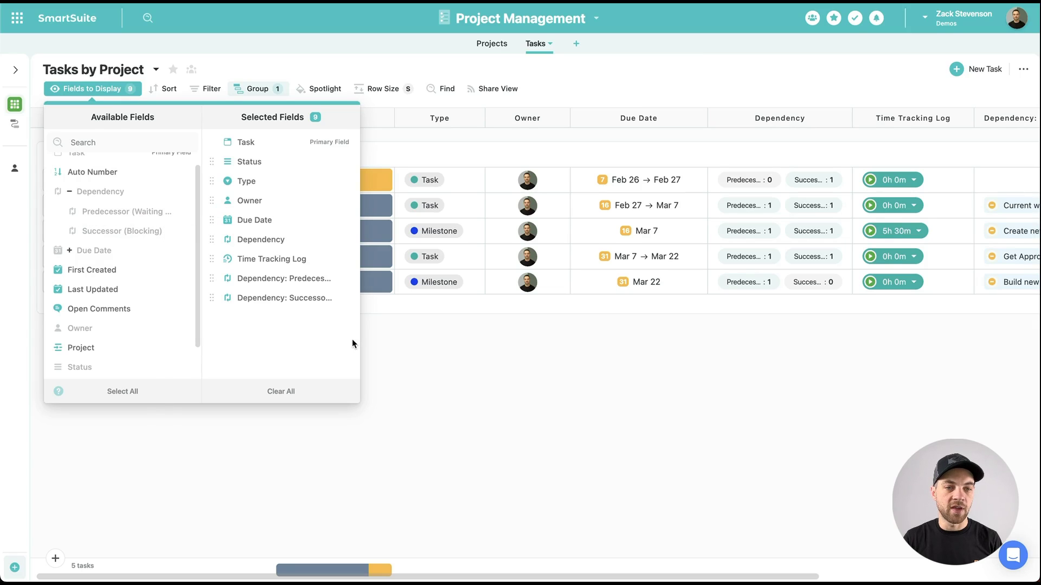
{"action": "left_click", "coordinate": [400, 342]}
{"action": "scroll", "coordinate": [321, 329], "scroll_direction": "right", "scroll_amount": 5}
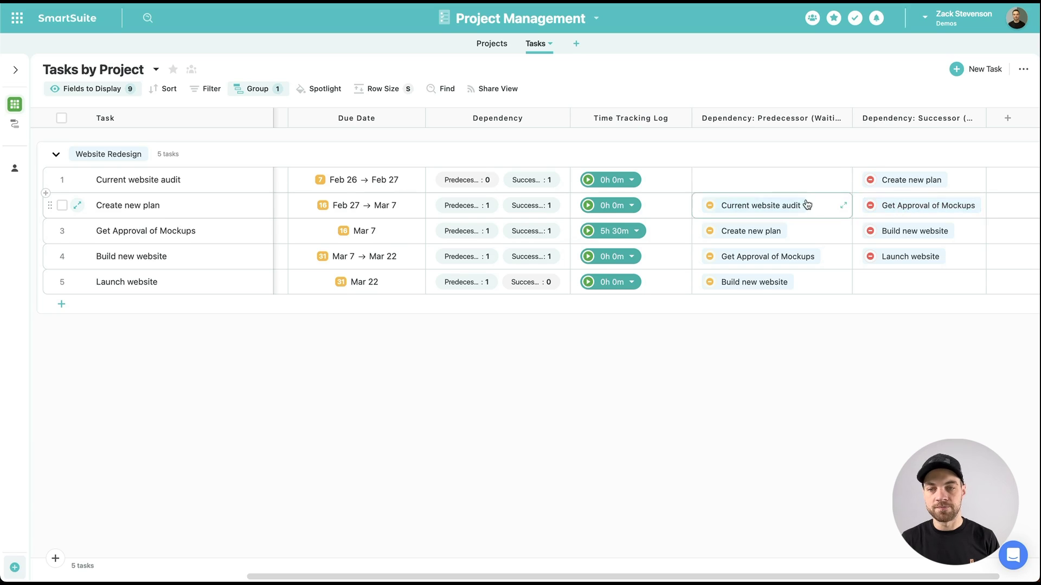
{"action": "left_click", "coordinate": [746, 208]}
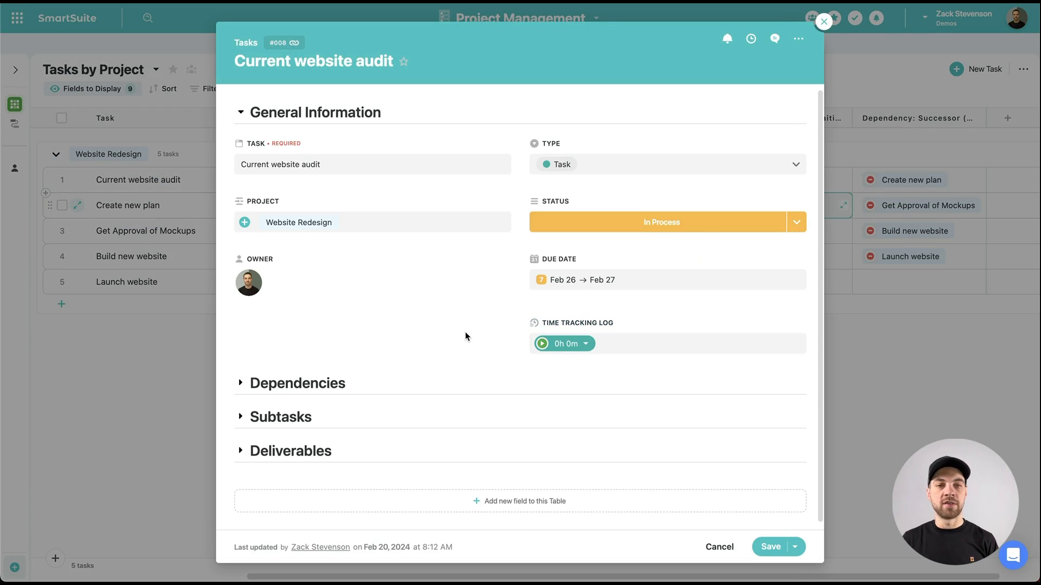
{"action": "left_click", "coordinate": [834, 34]}
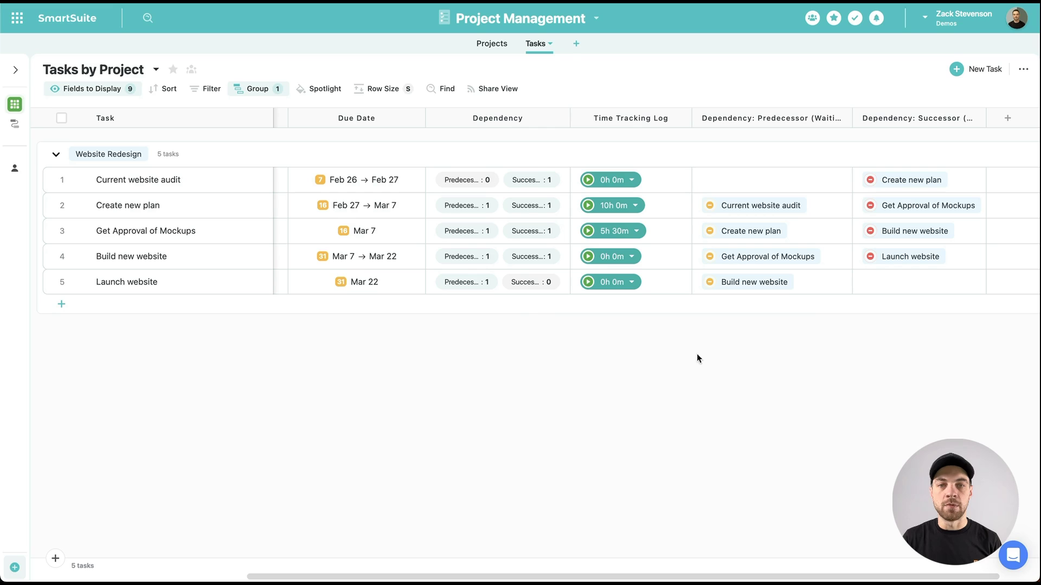
- Add the Due Date's Start Date and End Date as their own columns
{"action": "left_click", "coordinate": [91, 89]}
{"action": "left_click", "coordinate": [69, 224]}
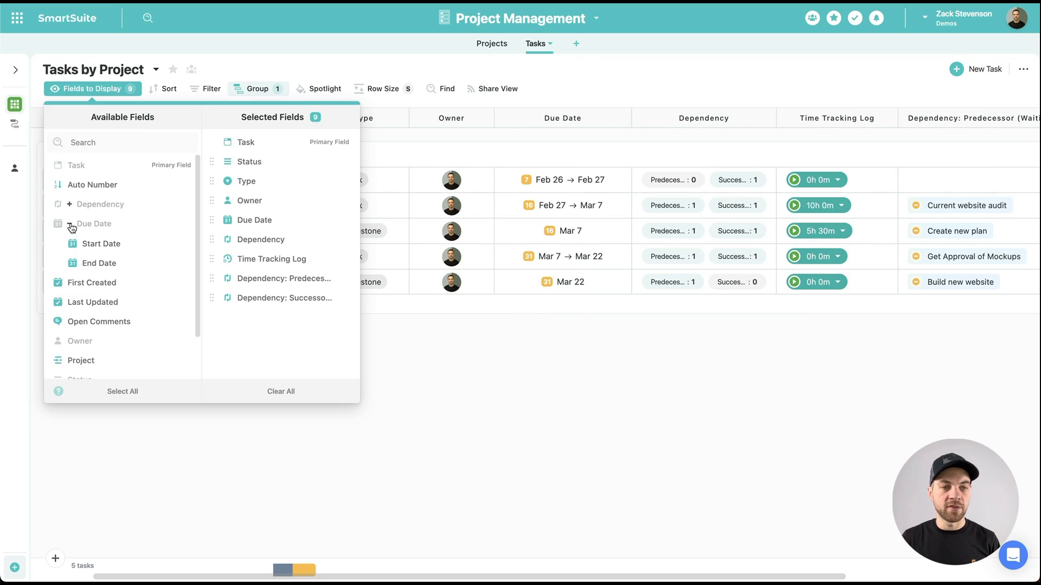
{"action": "left_click", "coordinate": [101, 244]}
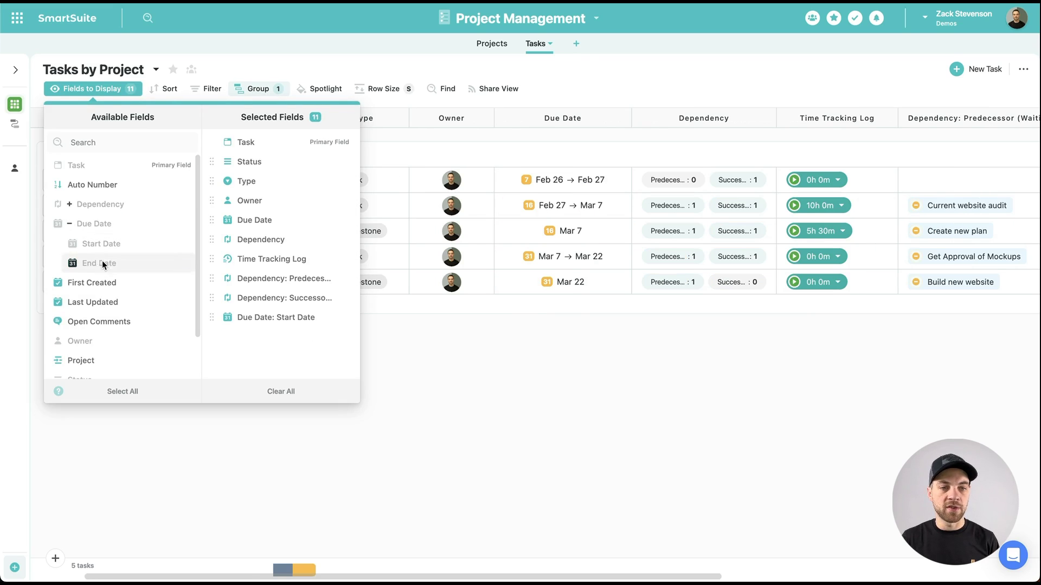
{"action": "left_click", "coordinate": [103, 263]}
{"action": "left_click", "coordinate": [583, 308]}
{"action": "scroll", "coordinate": [584, 305], "scroll_direction": "right", "scroll_amount": 8}
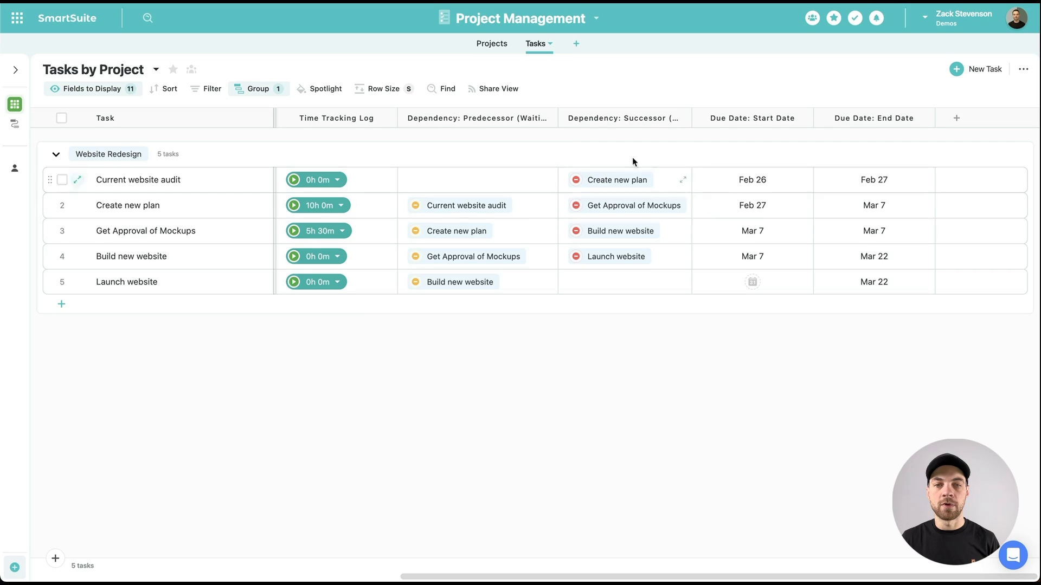
- Remove the End Date, Predecessor, Successor and Start Date columns from the table
{"action": "left_click", "coordinate": [492, 117]}
{"action": "left_click", "coordinate": [874, 118]}
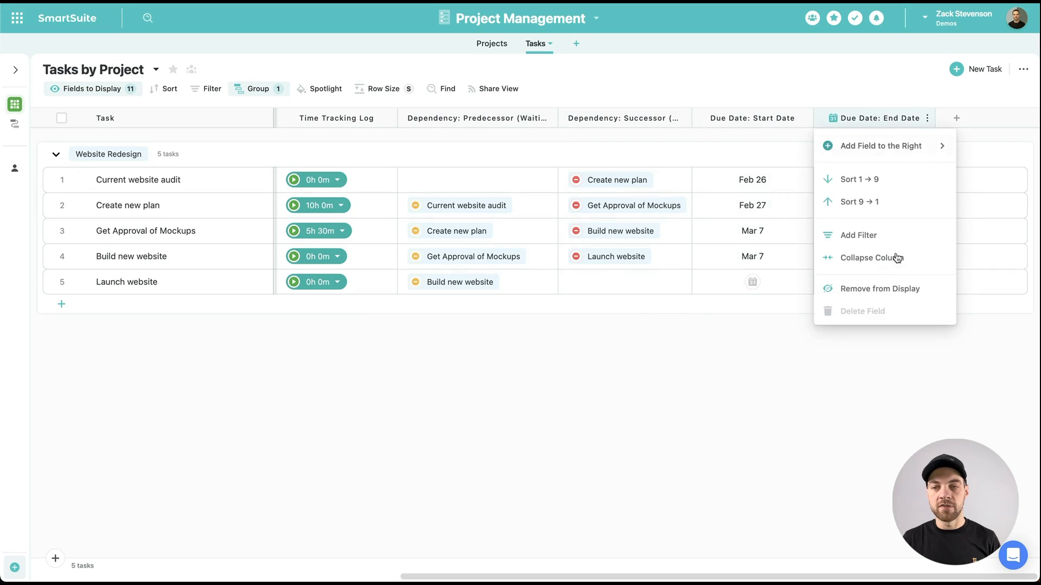
{"action": "left_click", "coordinate": [864, 288]}
{"action": "scroll", "coordinate": [568, 281], "scroll_direction": "left", "scroll_amount": 3}
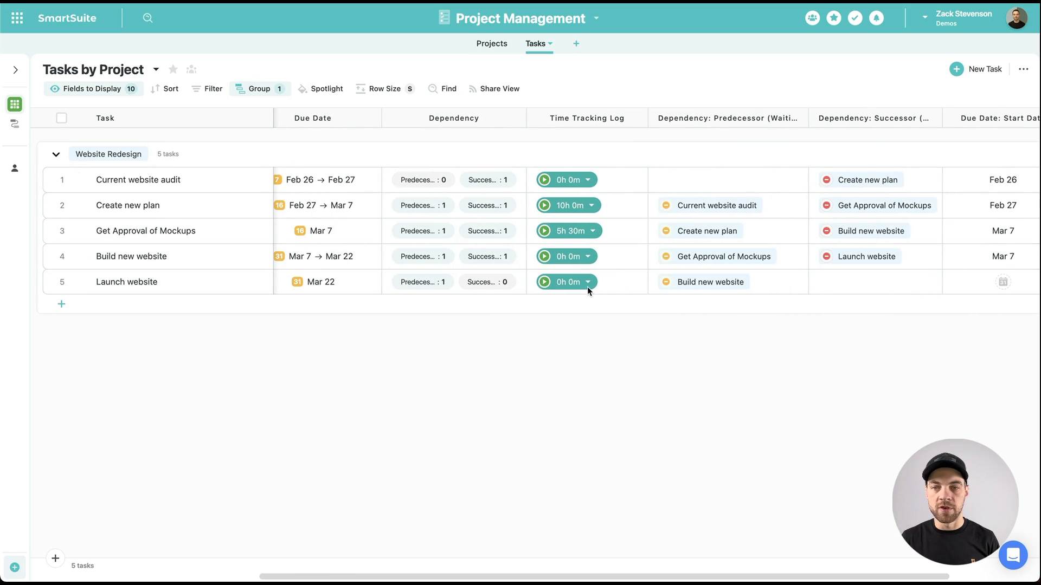
{"action": "left_click", "coordinate": [801, 118]}
{"action": "left_click", "coordinate": [720, 211]}
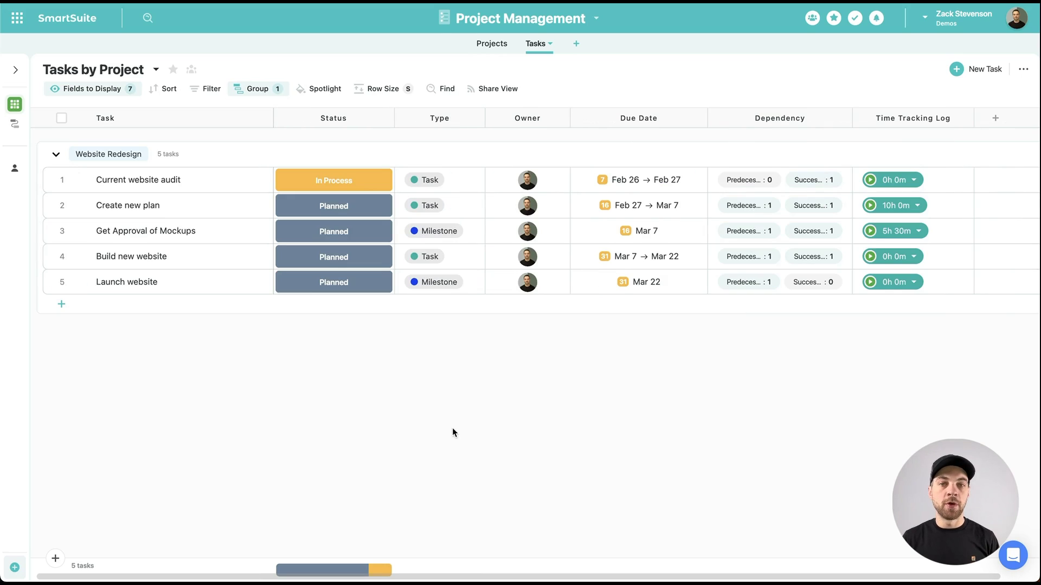
- Switch to the Gantt view, widen the Task column, and check Current website audit's start date
{"action": "left_click", "coordinate": [22, 125]}
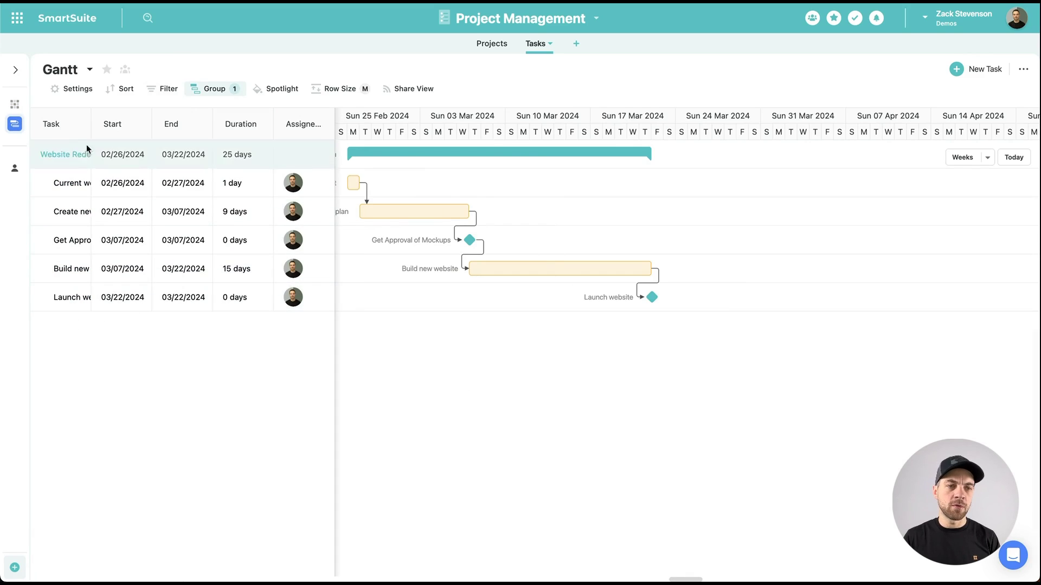
{"action": "left_click_drag", "start_coordinate": [91, 124], "coordinate": [136, 124]}
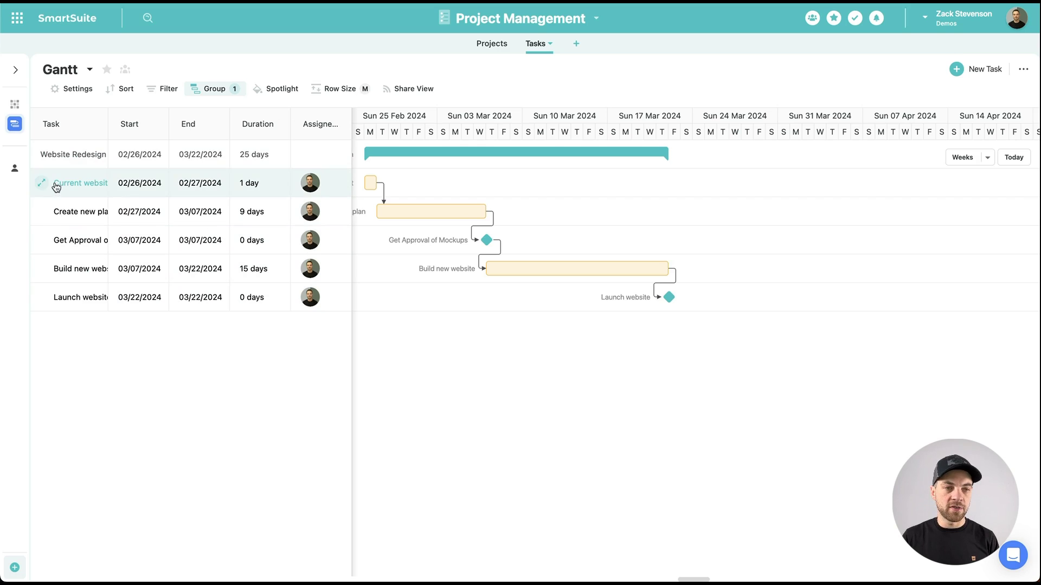
{"action": "left_click", "coordinate": [143, 182]}
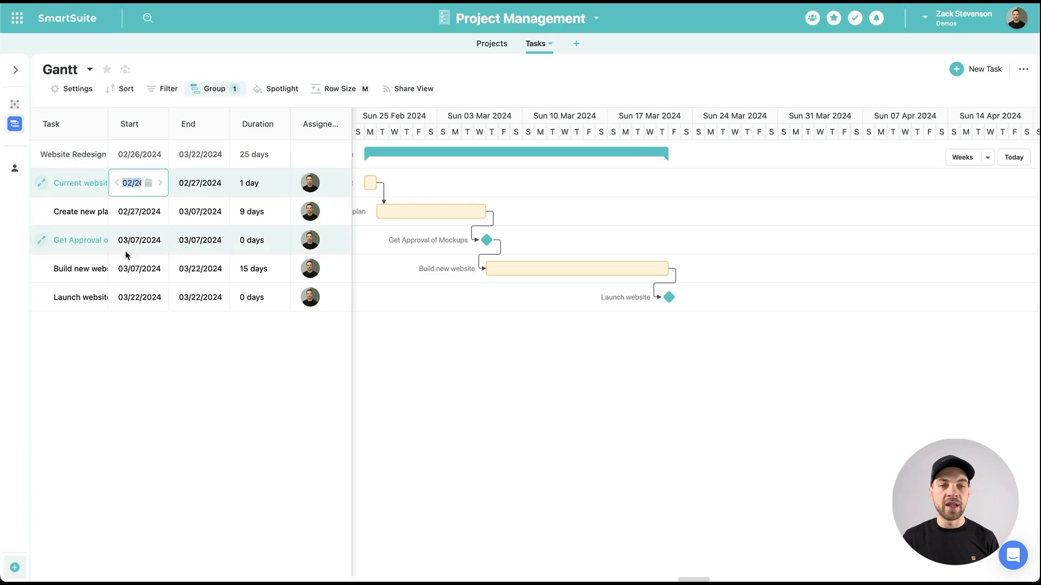
{"action": "left_click", "coordinate": [235, 391]}
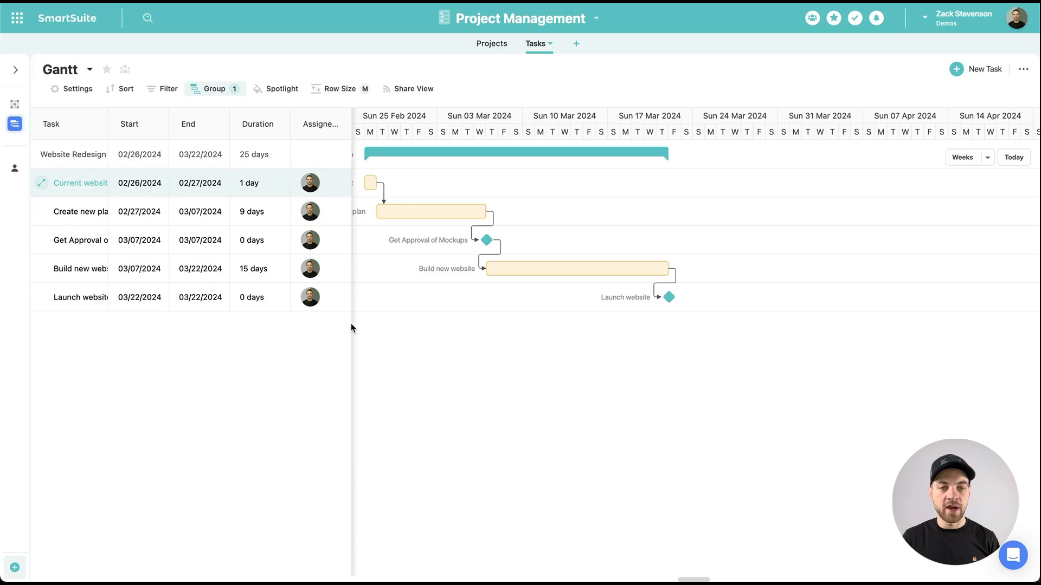
- Narrow the task grid so the timeline bars get more width
{"action": "left_click_drag", "start_coordinate": [352, 323], "coordinate": [399, 342]}
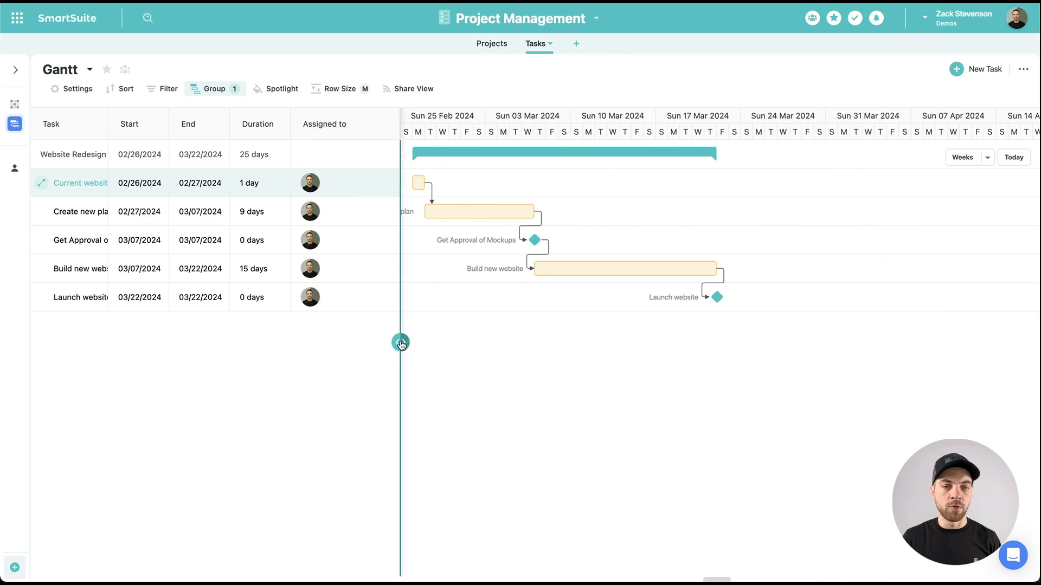
{"action": "left_click", "coordinate": [396, 343]}
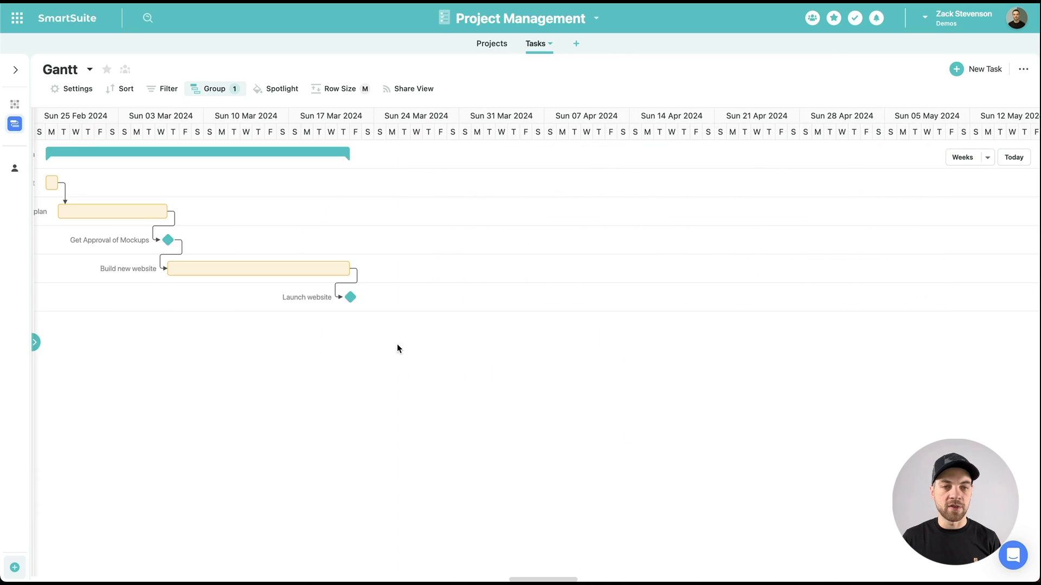
{"action": "left_click", "coordinate": [36, 342]}
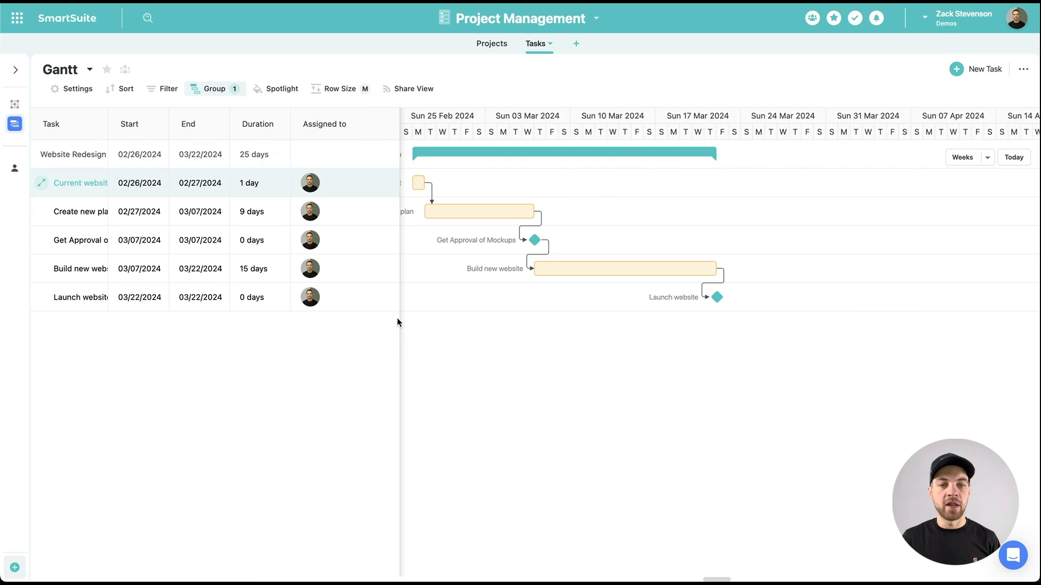
{"action": "left_click_drag", "start_coordinate": [399, 320], "coordinate": [370, 316]}
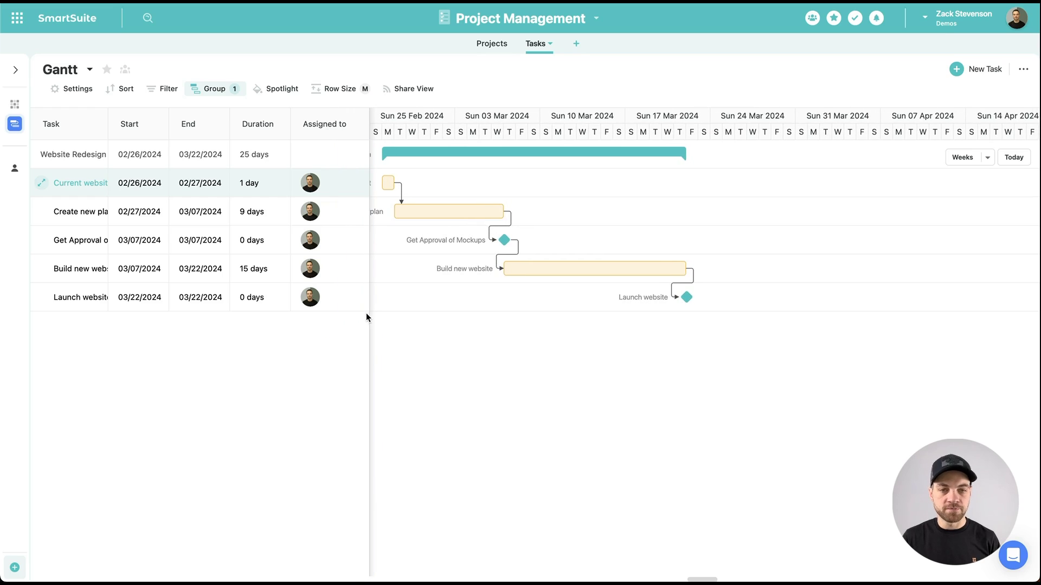
- Collapse the task grid so the timeline fills the width, and jump to today's date
{"action": "left_click", "coordinate": [367, 342]}
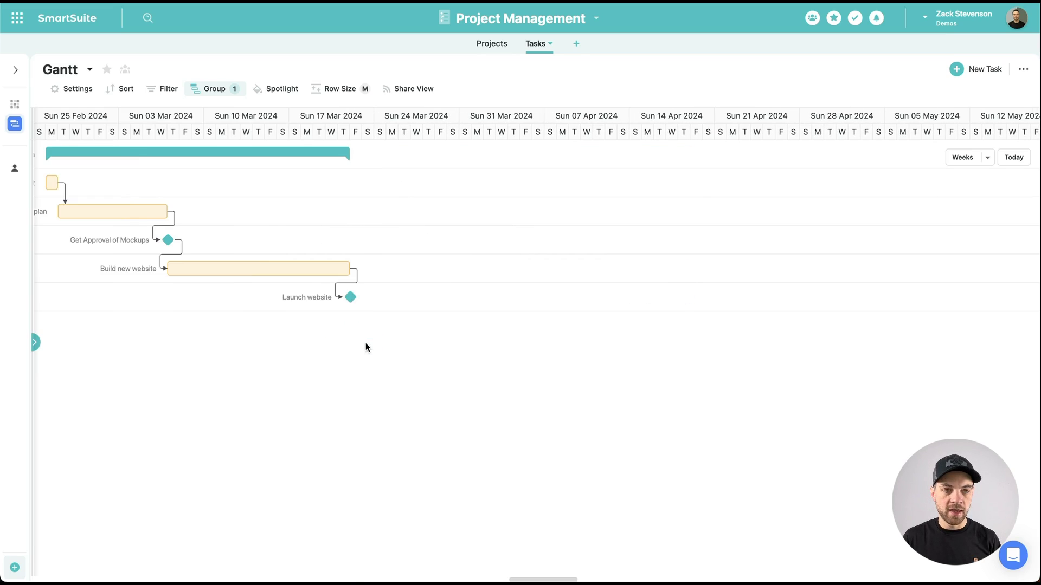
{"action": "left_click", "coordinate": [1014, 157]}
{"action": "scroll", "coordinate": [424, 231], "scroll_direction": "right", "scroll_amount": 3}
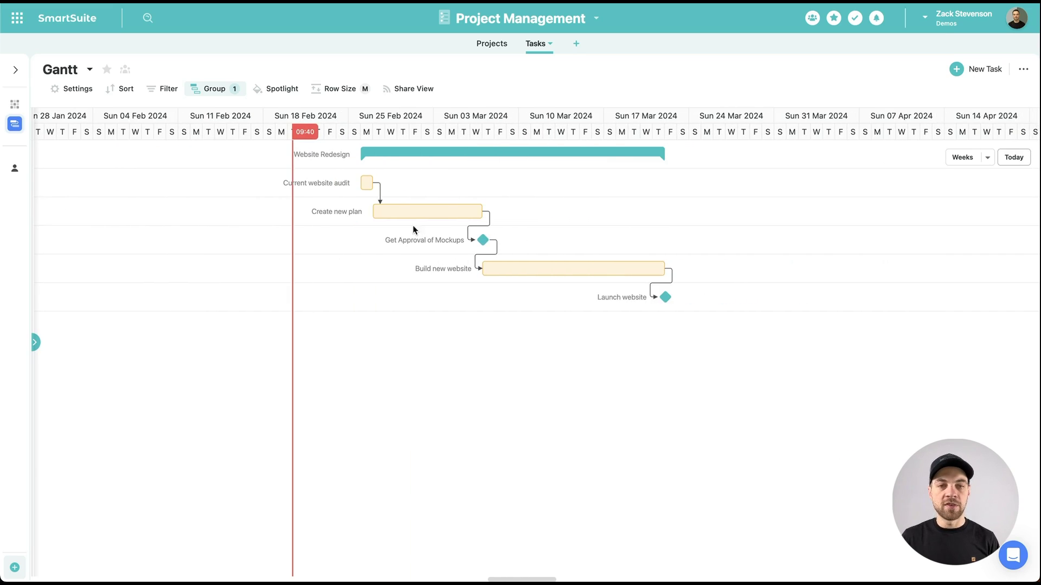
{"action": "mouse_move", "coordinate": [364, 153]}
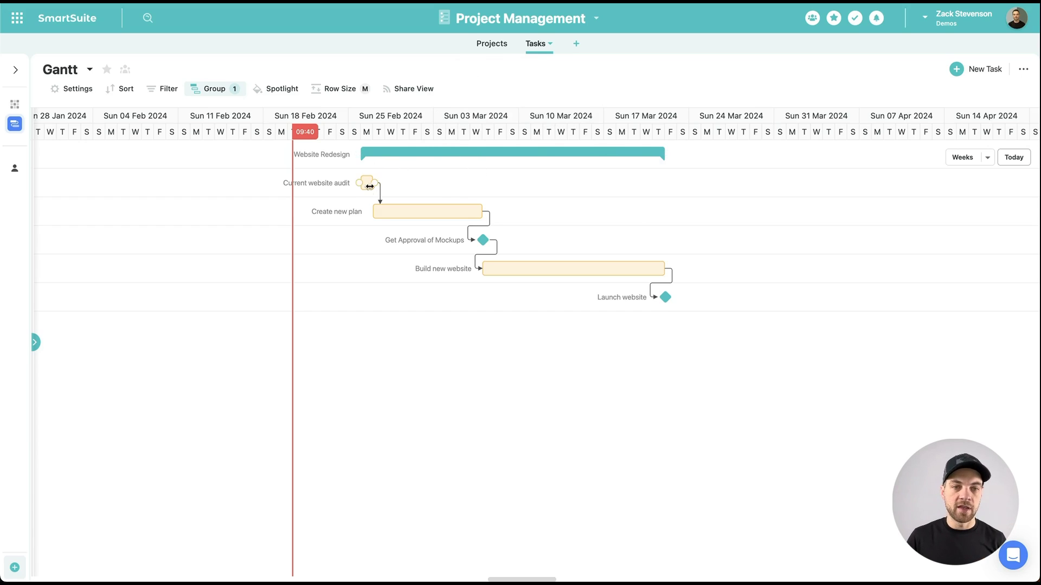
{"action": "mouse_move", "coordinate": [367, 190]}
{"action": "mouse_move", "coordinate": [380, 215]}
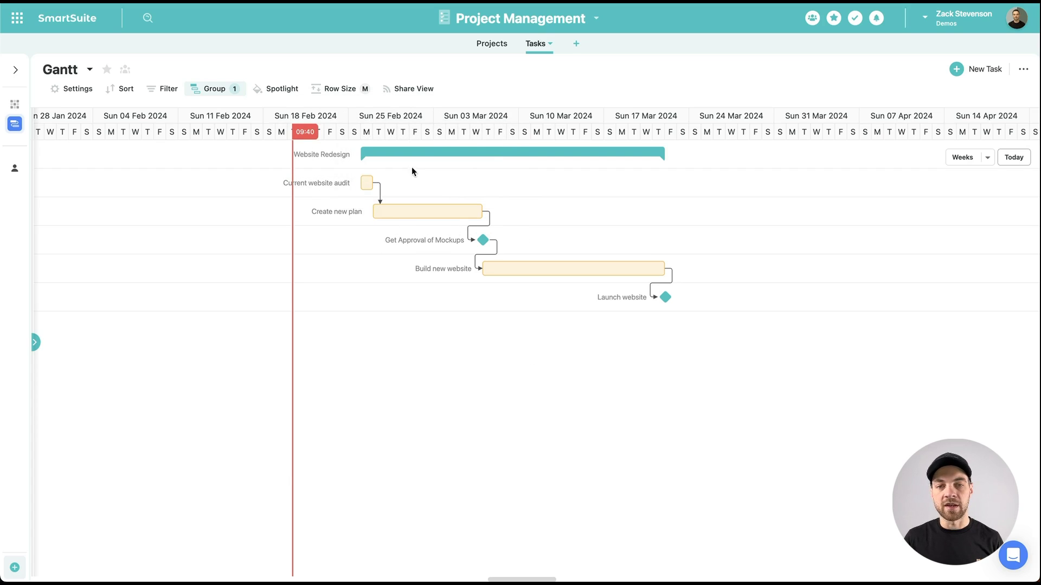
{"action": "left_click", "coordinate": [72, 88]}
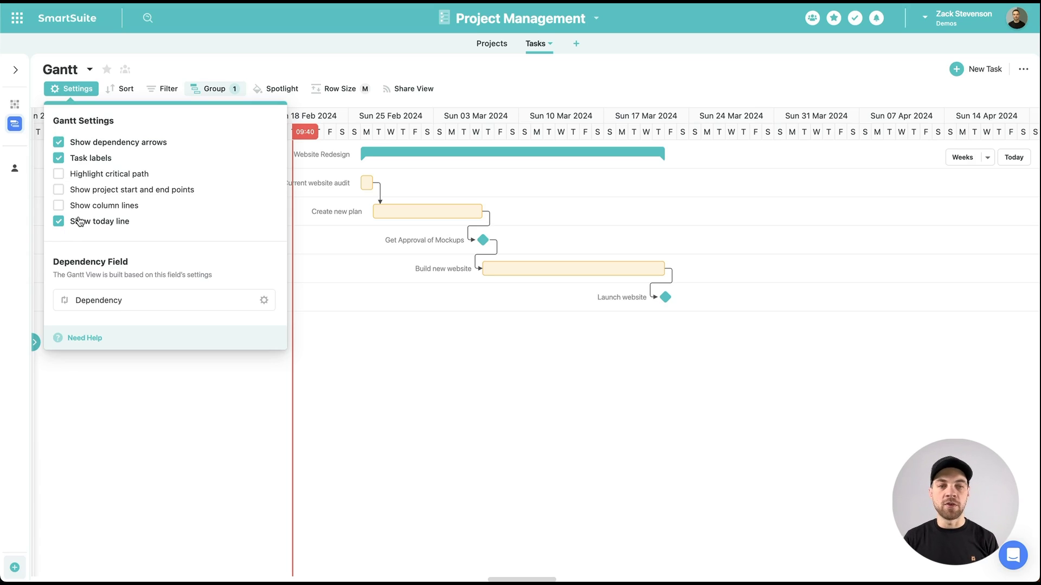
{"action": "left_click", "coordinate": [59, 143]}
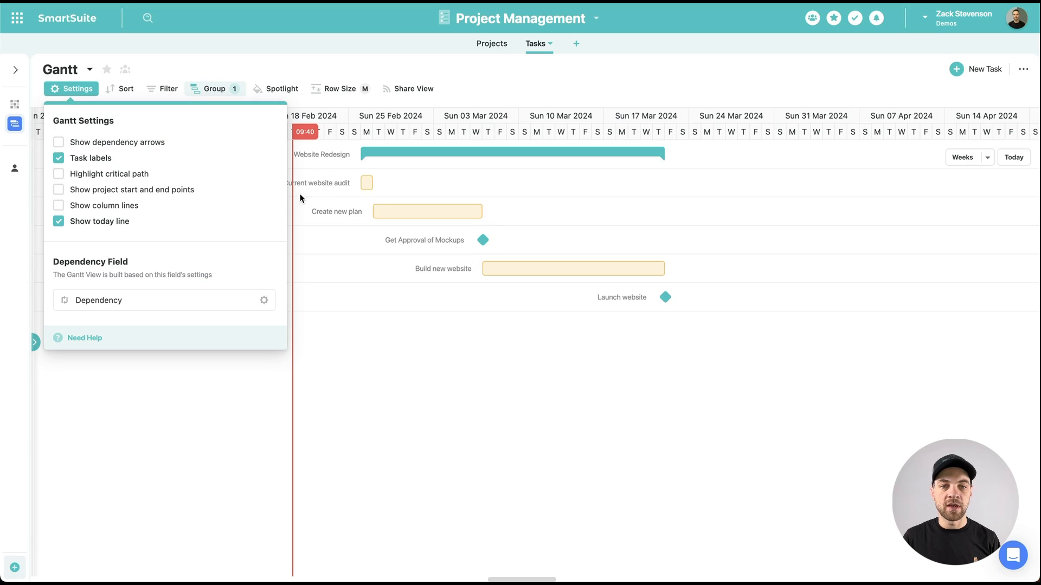
{"action": "left_click", "coordinate": [58, 143]}
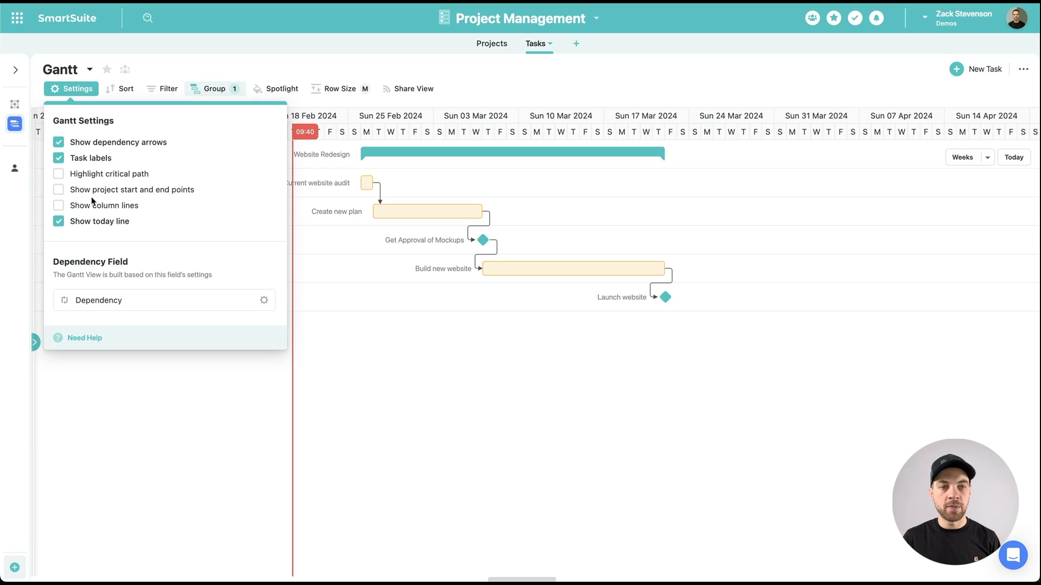
{"action": "left_click", "coordinate": [58, 159]}
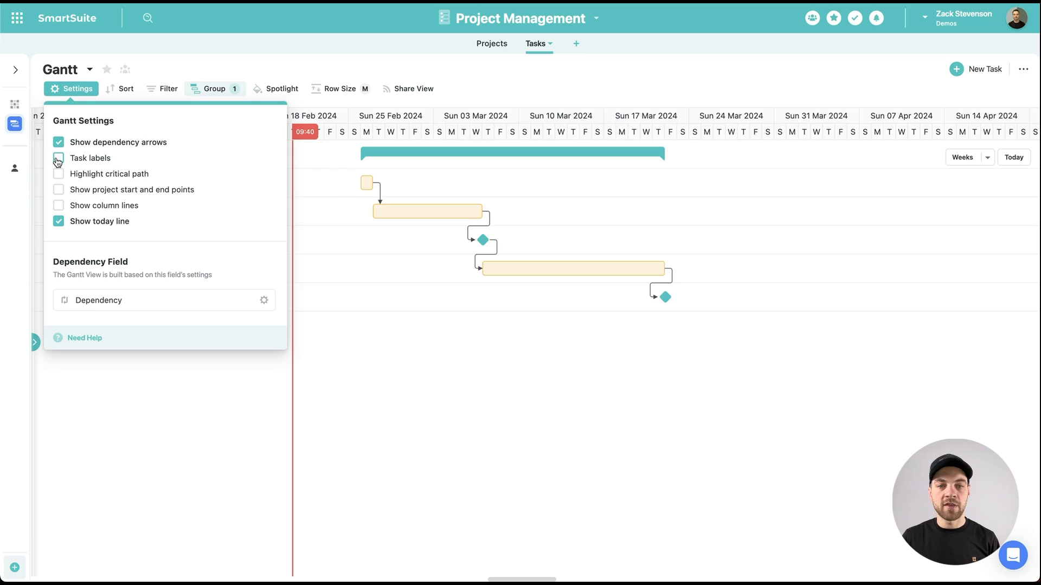
{"action": "left_click", "coordinate": [58, 159]}
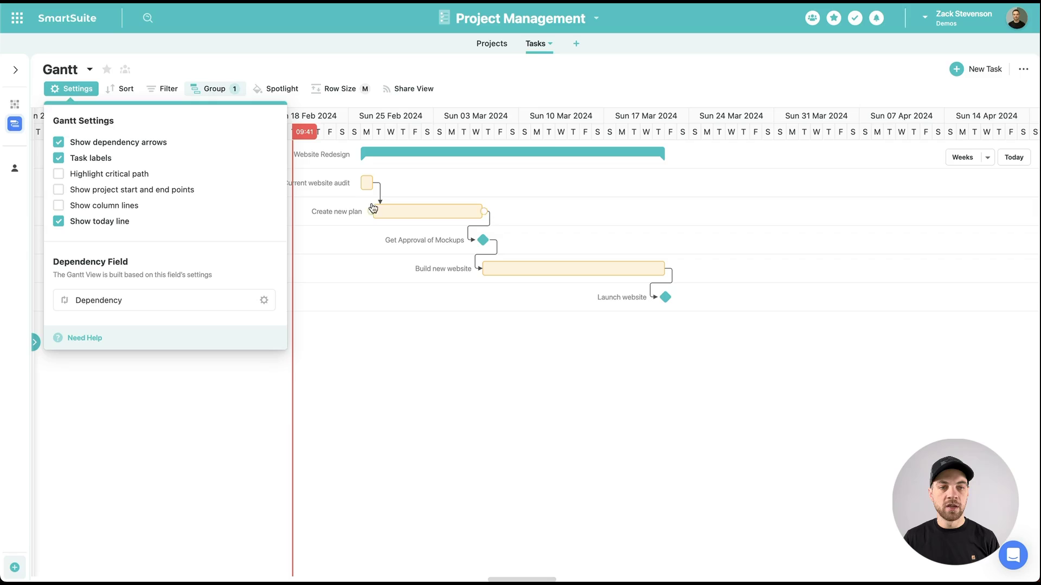
{"action": "left_click", "coordinate": [59, 175]}
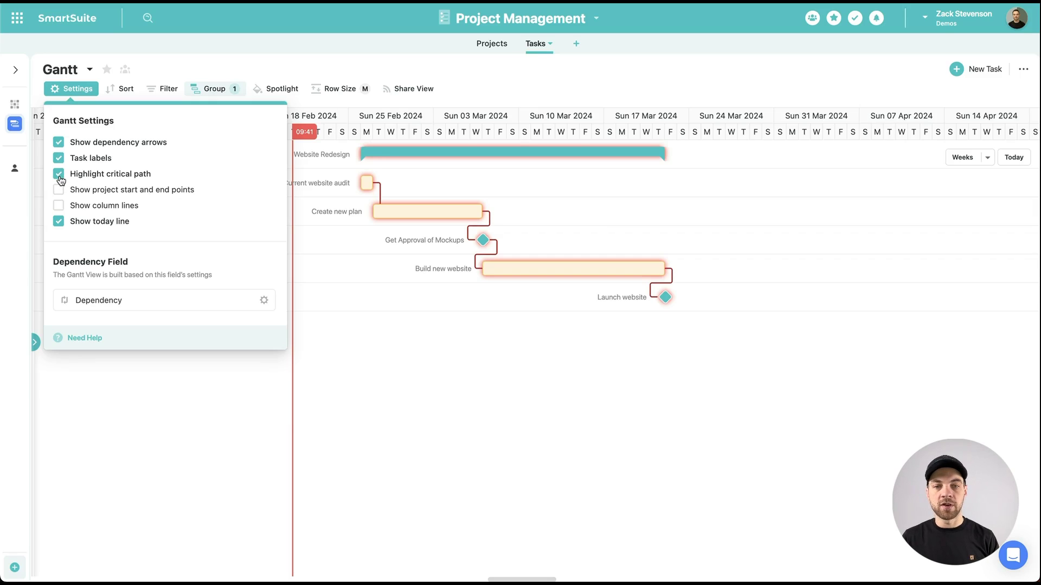
{"action": "left_click", "coordinate": [59, 175]}
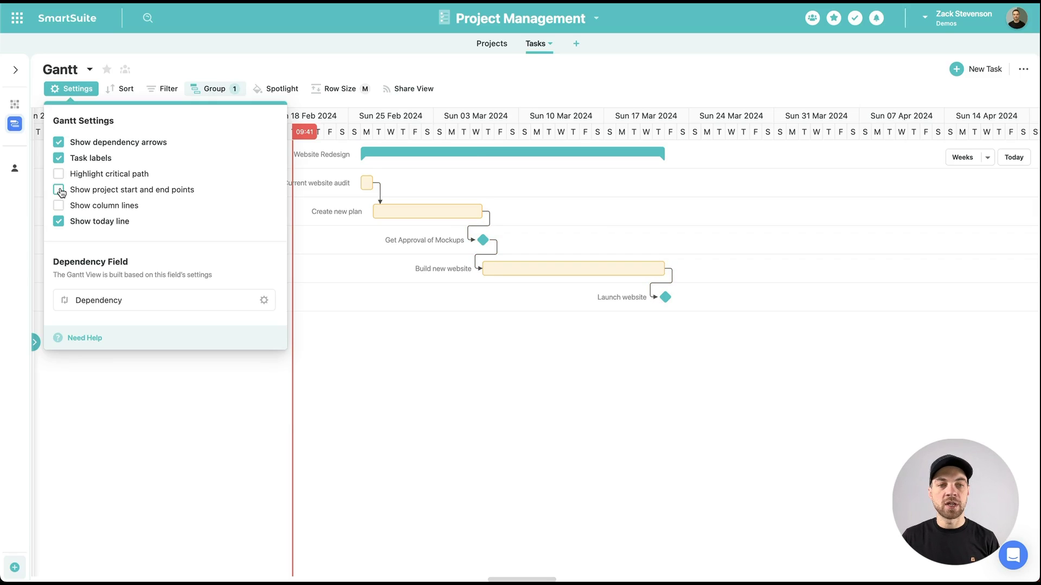
{"action": "left_click", "coordinate": [60, 191]}
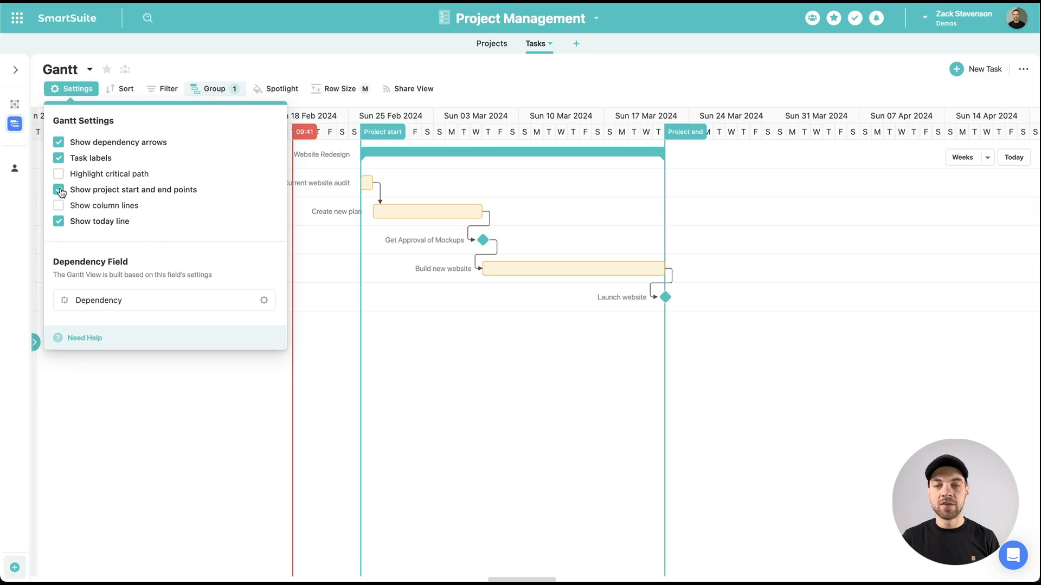
{"action": "left_click", "coordinate": [59, 190]}
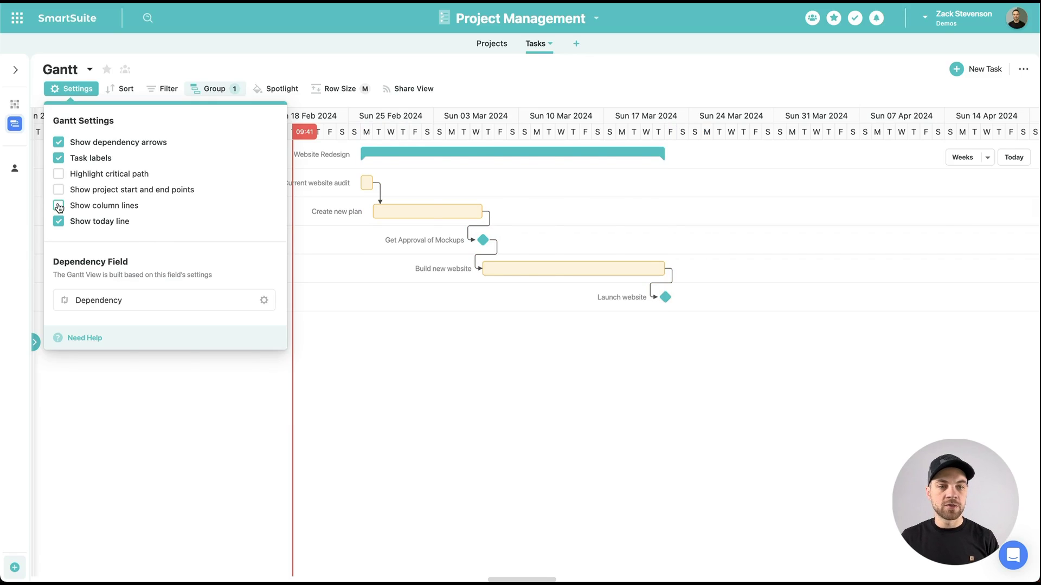
{"action": "left_click", "coordinate": [59, 206]}
{"action": "left_click", "coordinate": [60, 207]}
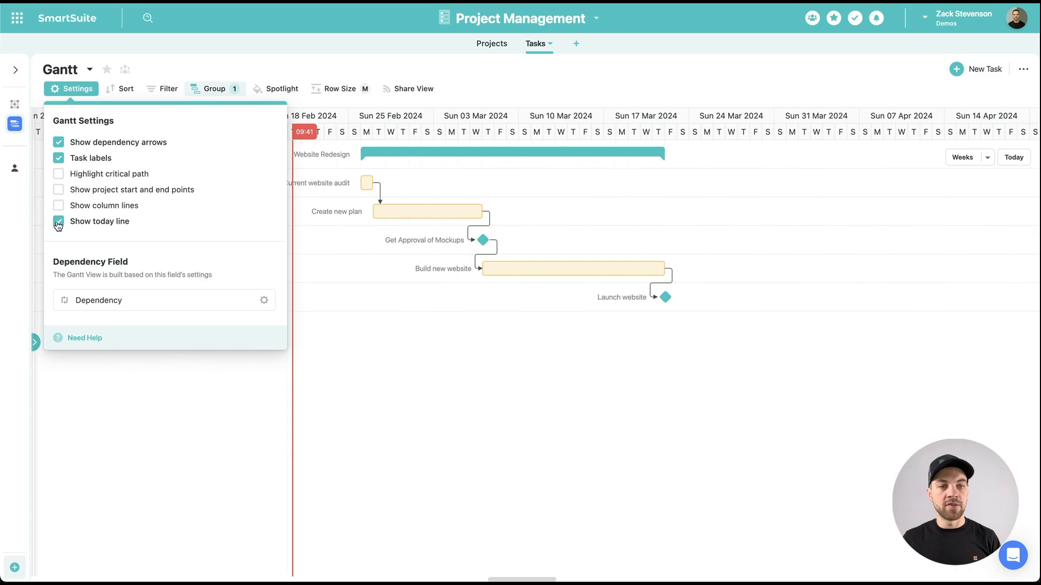
{"action": "left_click", "coordinate": [60, 222]}
{"action": "left_click", "coordinate": [59, 223]}
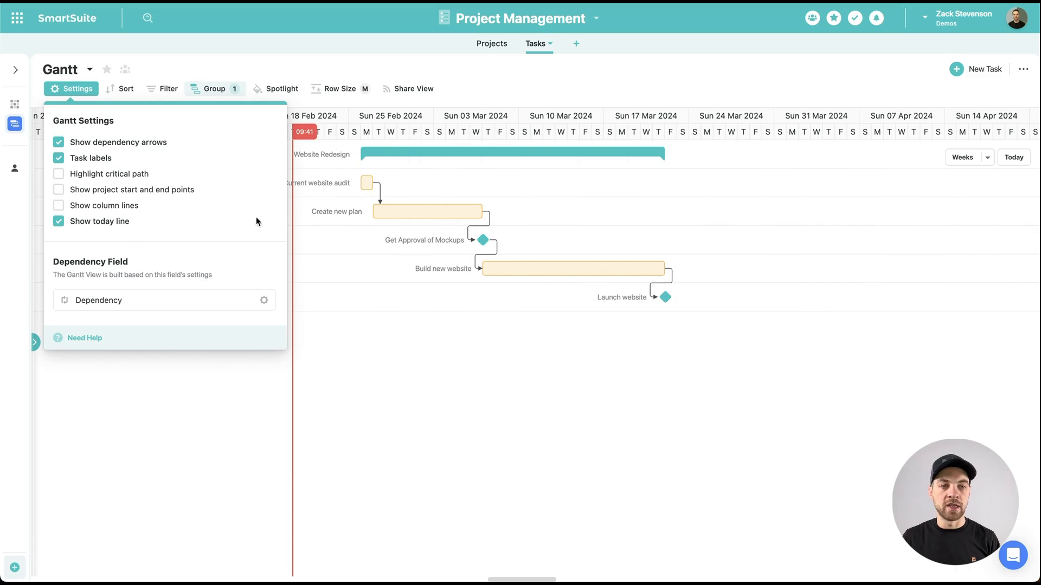
{"action": "key", "text": "Escape"}
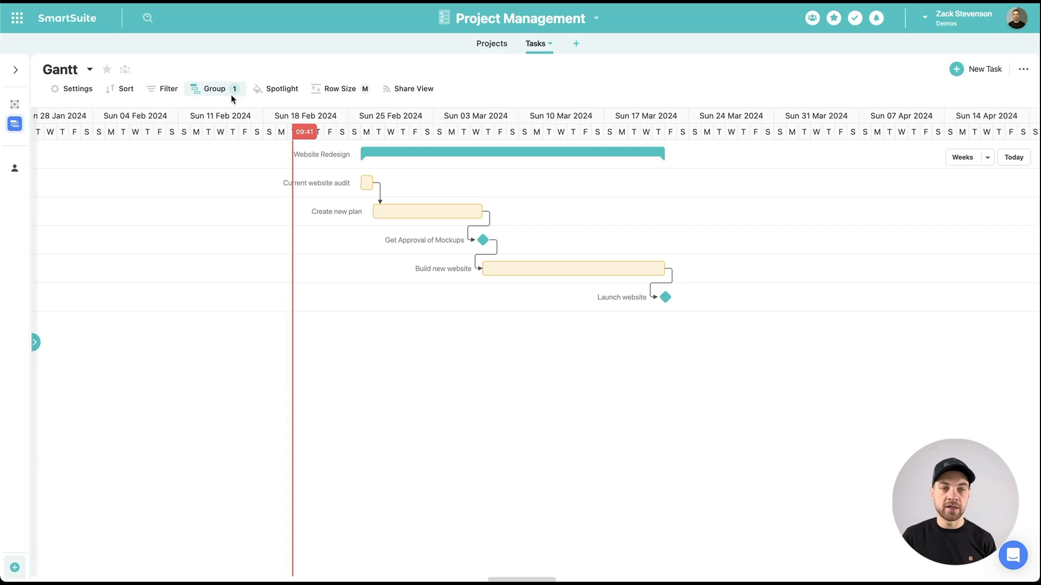
{"action": "left_click", "coordinate": [168, 93]}
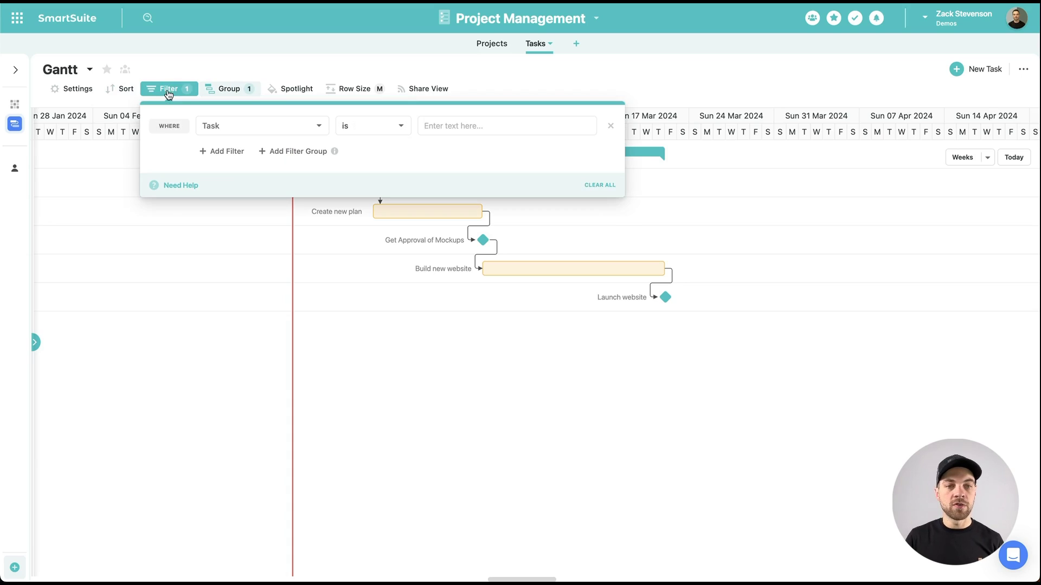
{"action": "left_click", "coordinate": [268, 53]}
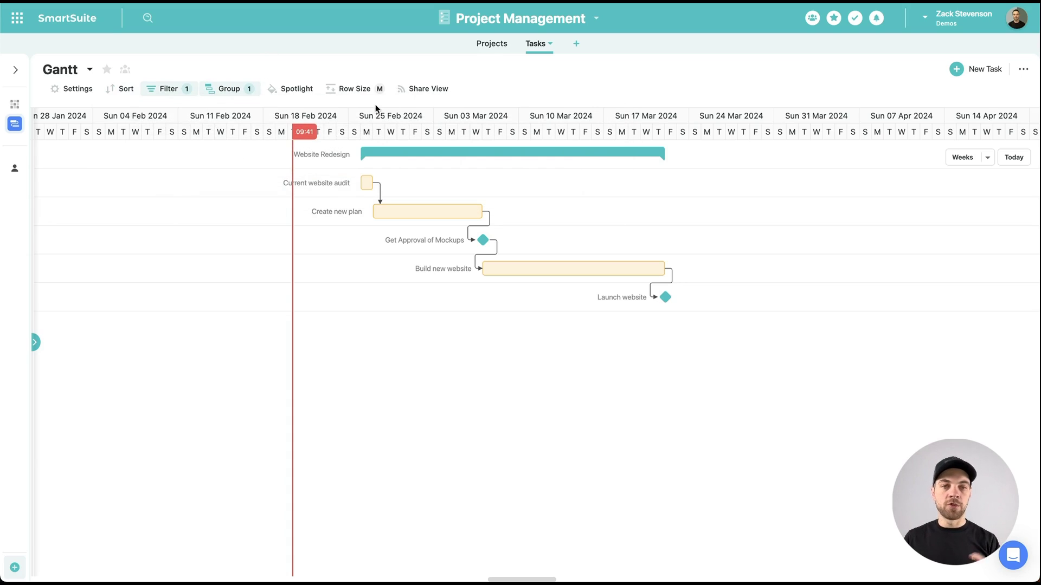
{"action": "left_click", "coordinate": [175, 91]}
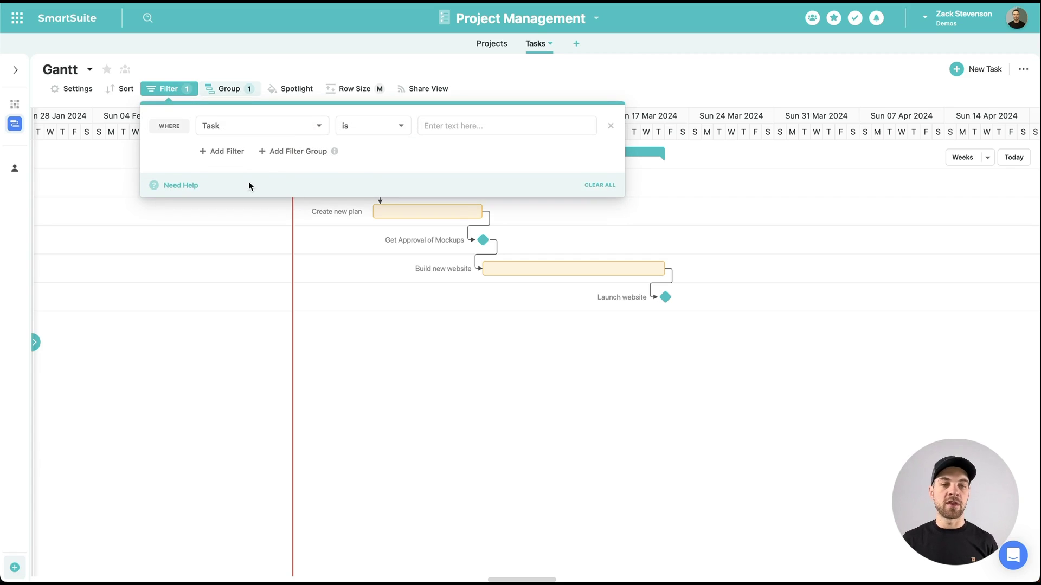
{"action": "left_click", "coordinate": [159, 85]}
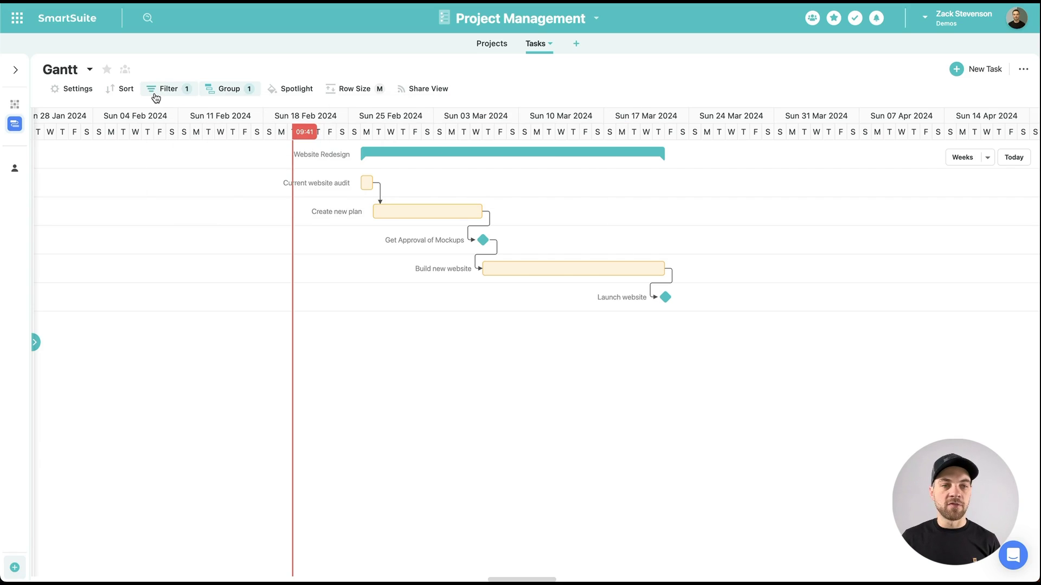
{"action": "left_click", "coordinate": [156, 93]}
{"action": "left_click", "coordinate": [610, 128]}
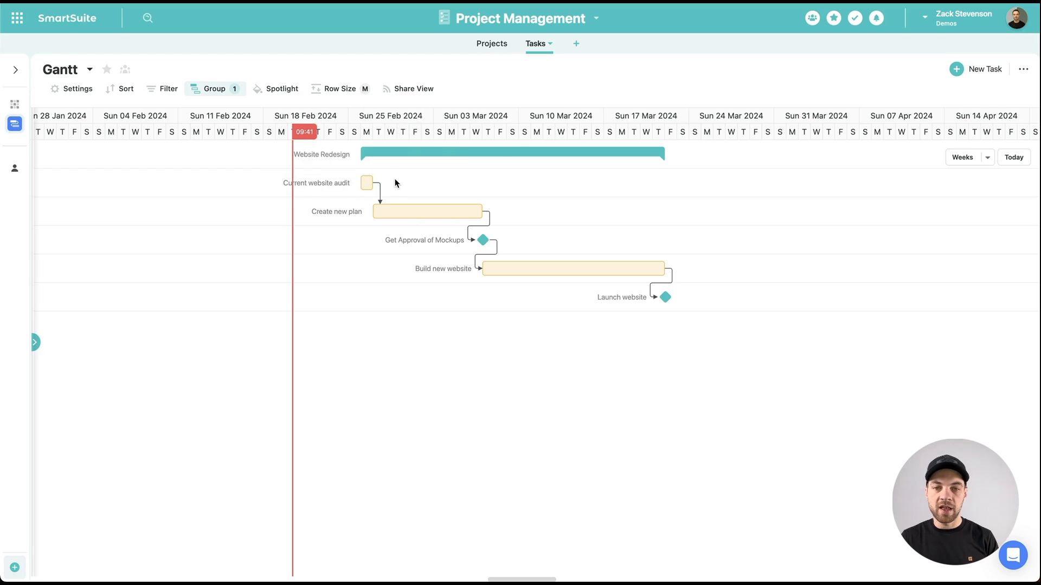
{"action": "mouse_move", "coordinate": [484, 243]}
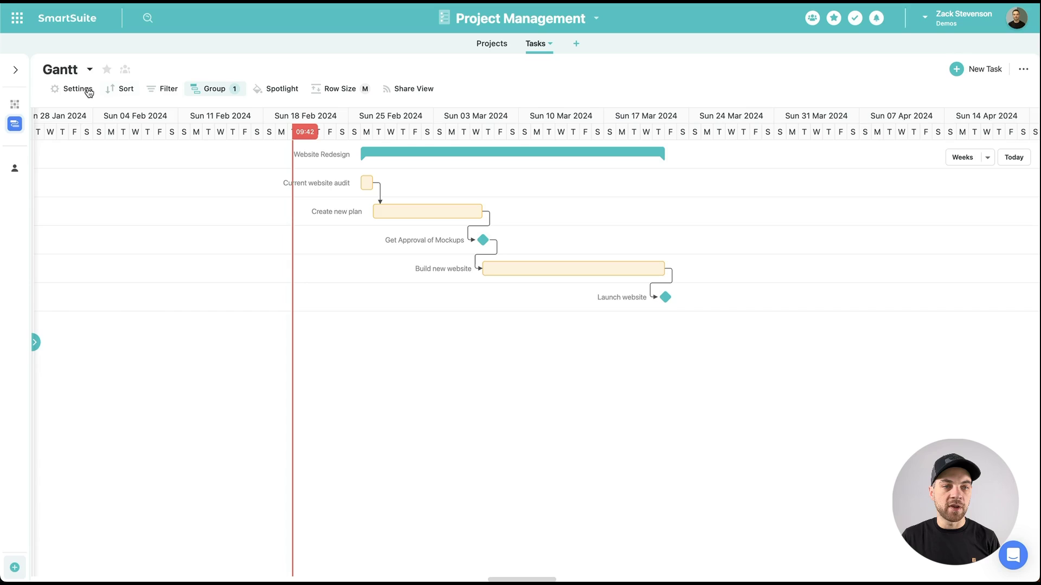
{"action": "left_click", "coordinate": [41, 110]}
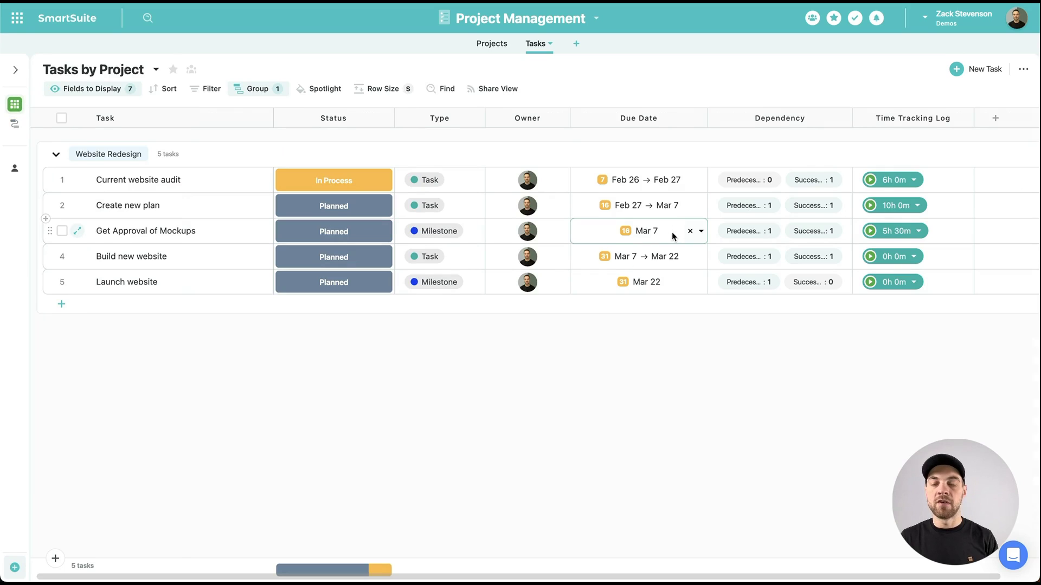
{"action": "left_click", "coordinate": [492, 45]}
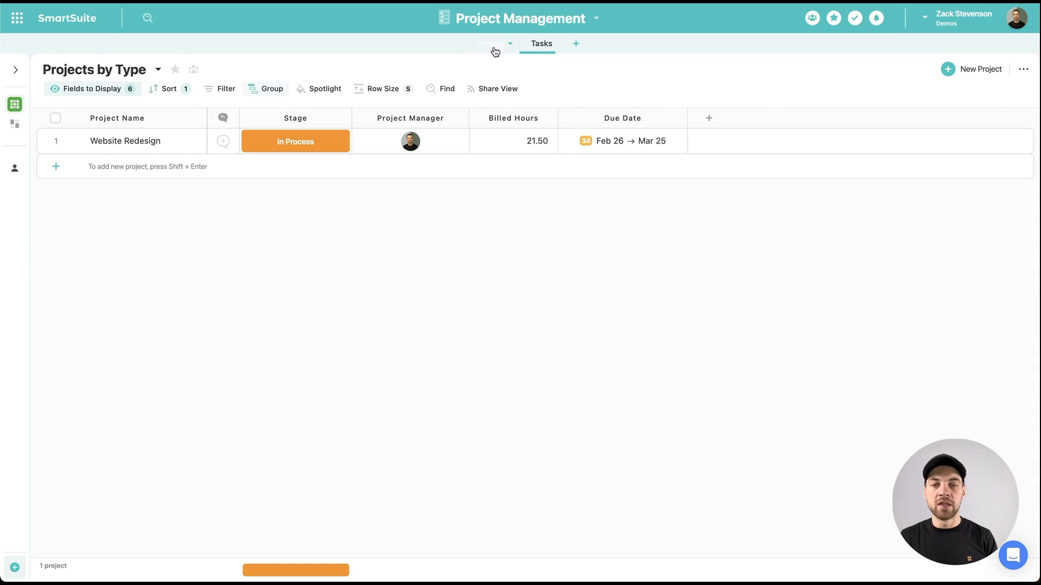
{"action": "left_click", "coordinate": [540, 43]}
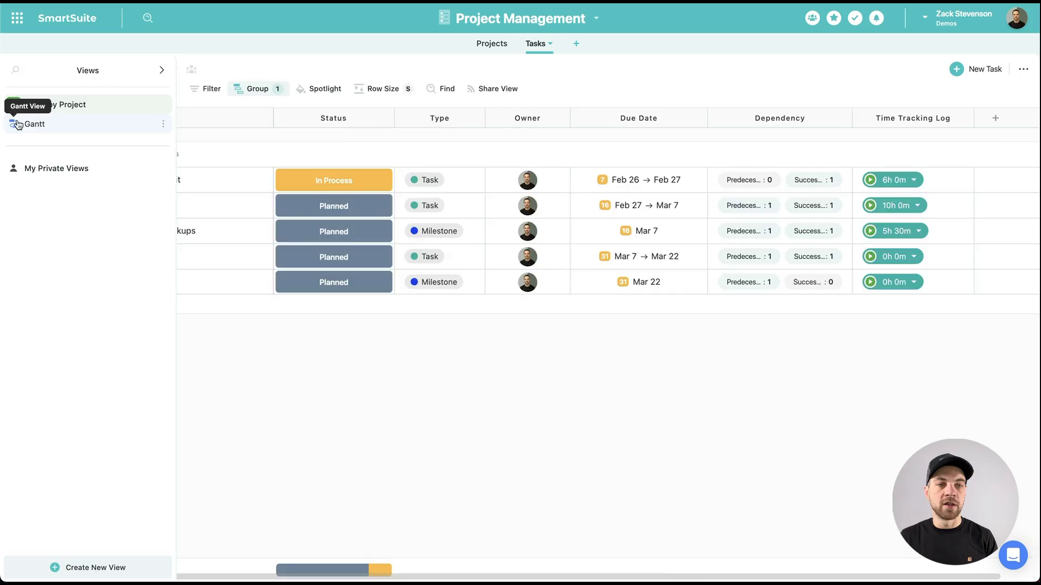
{"action": "left_click", "coordinate": [18, 122]}
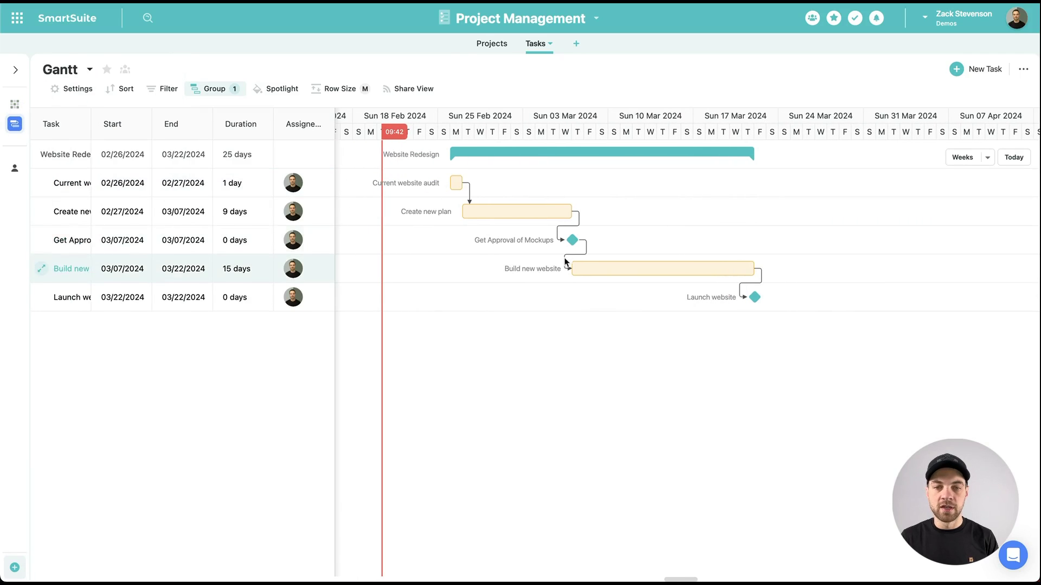
- Review Current website audit's dependencies, then drag its bar to start 03/03/2024, shifting dependents
{"action": "mouse_move", "coordinate": [568, 246]}
{"action": "scroll", "coordinate": [526, 216], "scroll_direction": "left", "scroll_amount": 1}
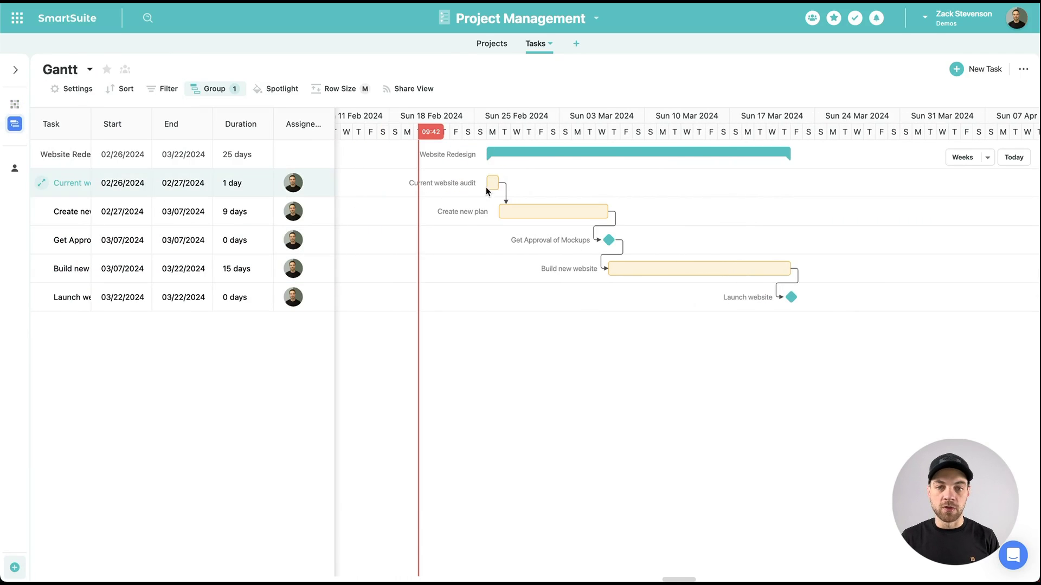
{"action": "left_click", "coordinate": [488, 184]}
{"action": "scroll", "coordinate": [393, 216], "scroll_direction": "up", "scroll_amount": 4}
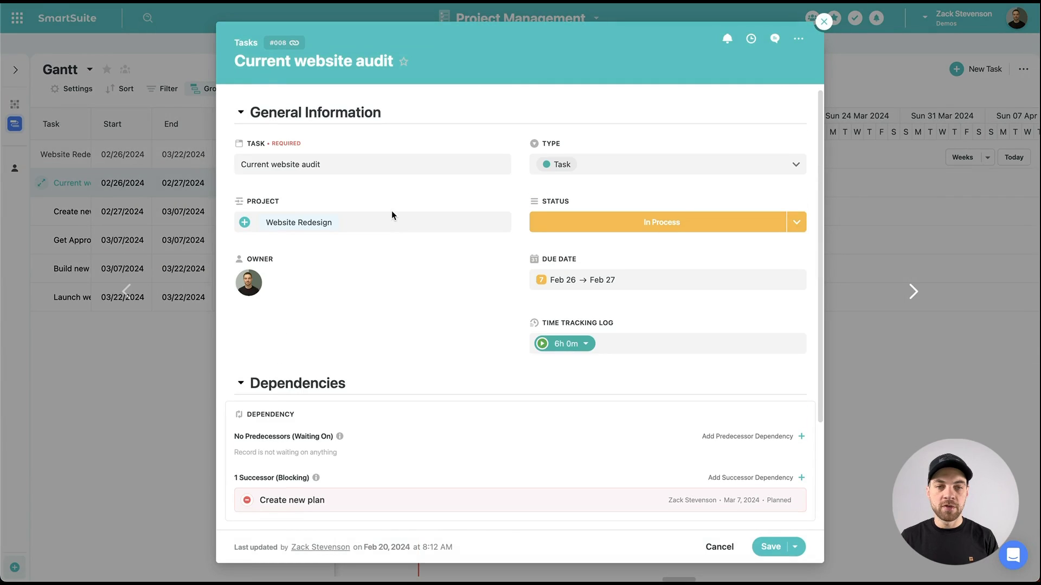
{"action": "scroll", "coordinate": [333, 163], "scroll_direction": "down", "scroll_amount": 3}
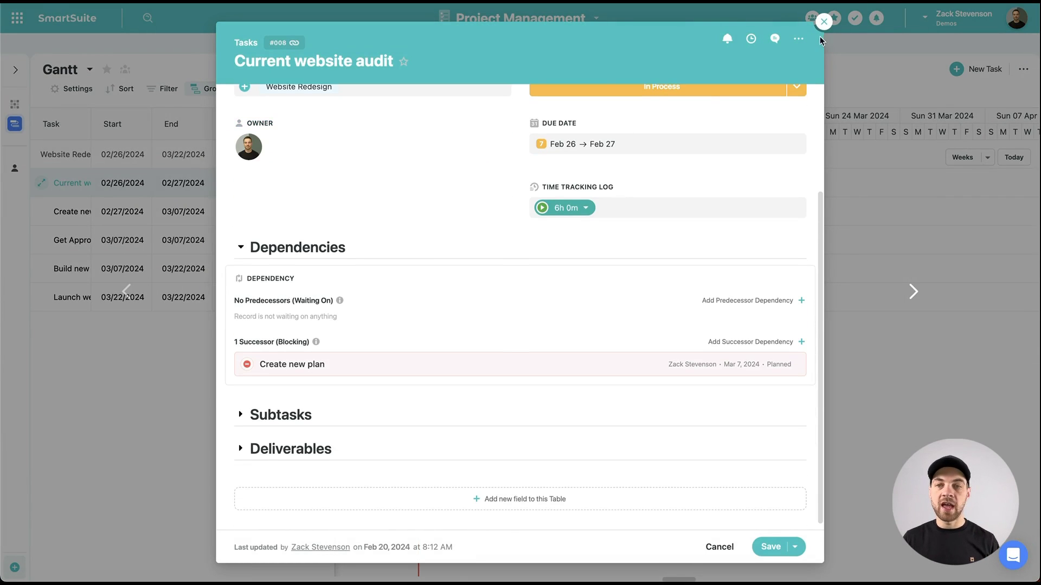
{"action": "left_click", "coordinate": [823, 22]}
{"action": "left_click_drag", "start_coordinate": [493, 182], "coordinate": [562, 181]}
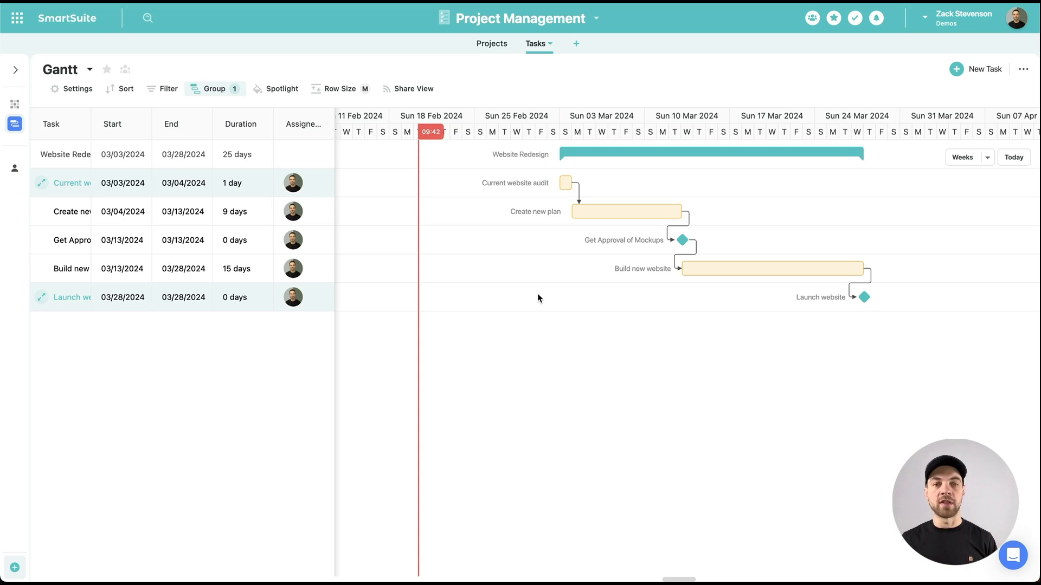
- Check the dependency auto-scheduling option, then drag Current website audit back to start 02/24/2024
{"action": "left_click", "coordinate": [59, 89]}
{"action": "left_click", "coordinate": [264, 302]}
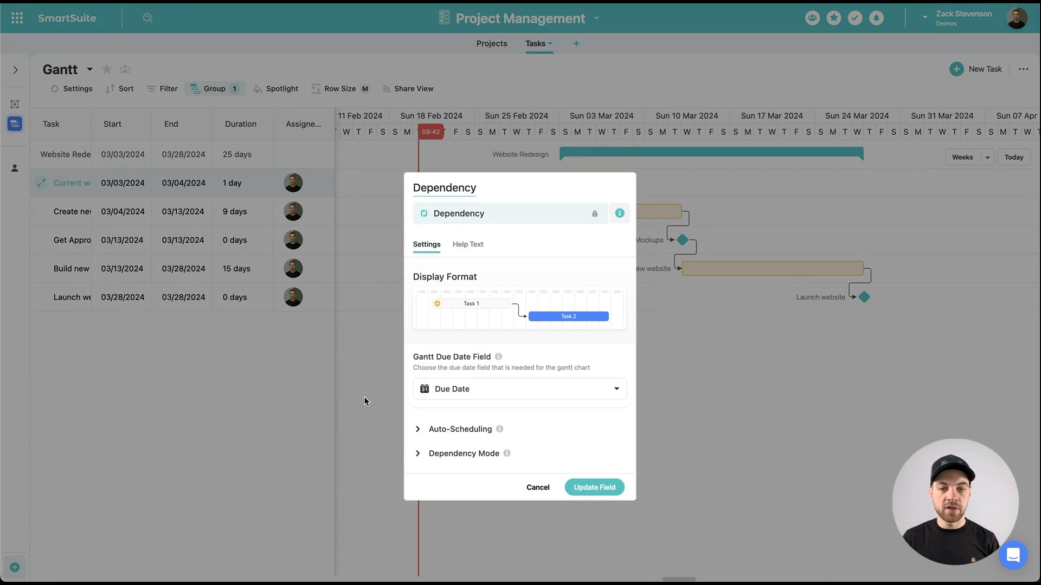
{"action": "left_click", "coordinate": [444, 429]}
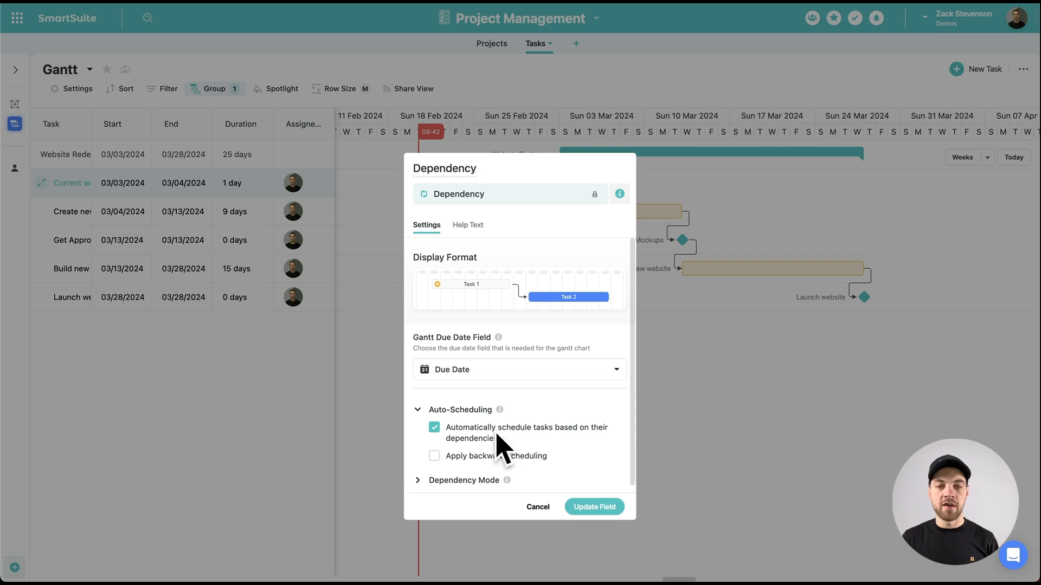
{"action": "left_click", "coordinate": [538, 509]}
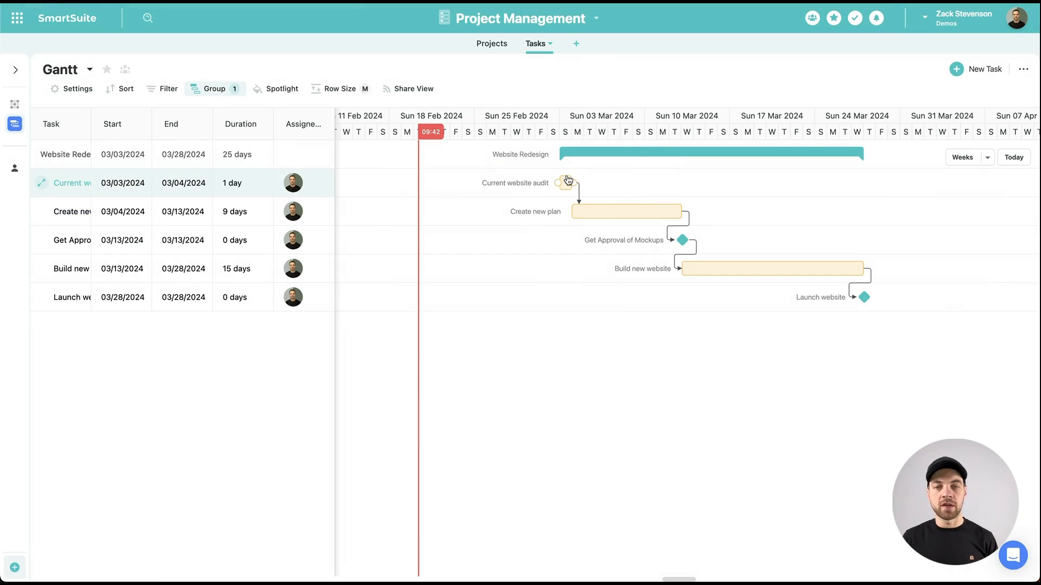
{"action": "left_click_drag", "start_coordinate": [565, 183], "coordinate": [465, 182]}
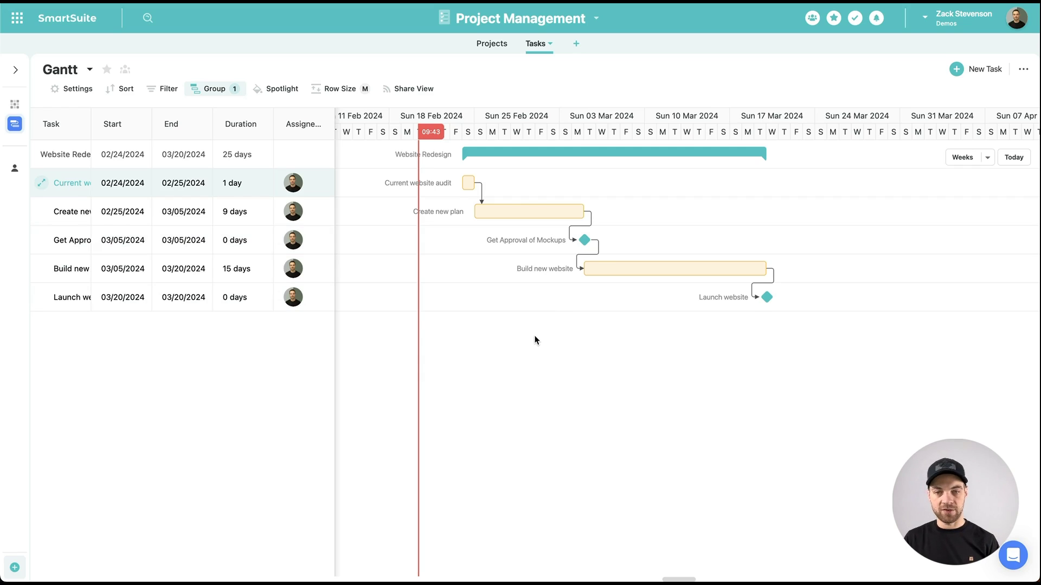
- Create a new public Gantt View of the tasks
{"action": "mouse_move", "coordinate": [19, 142]}
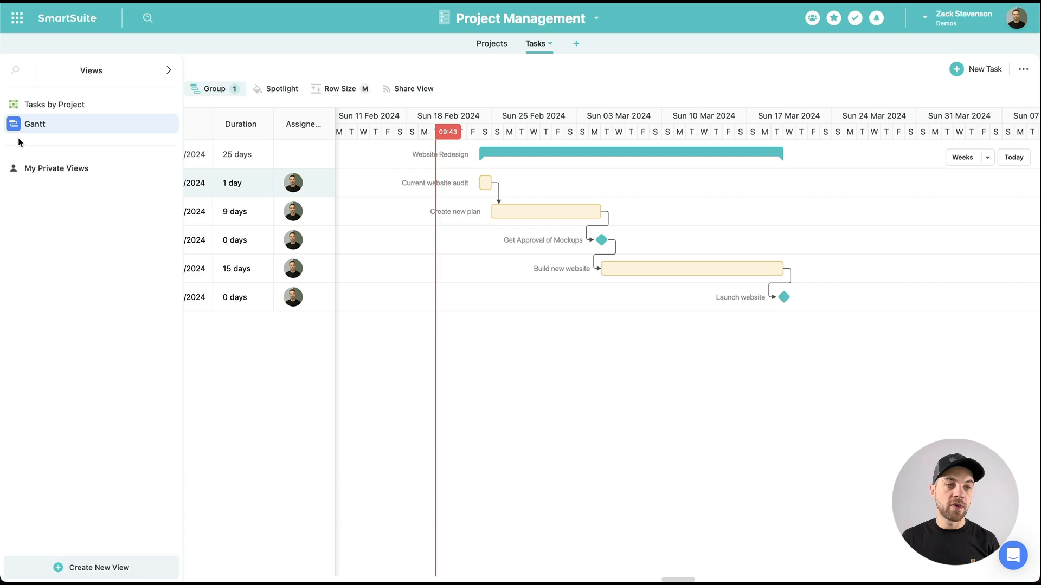
{"action": "left_click", "coordinate": [94, 570]}
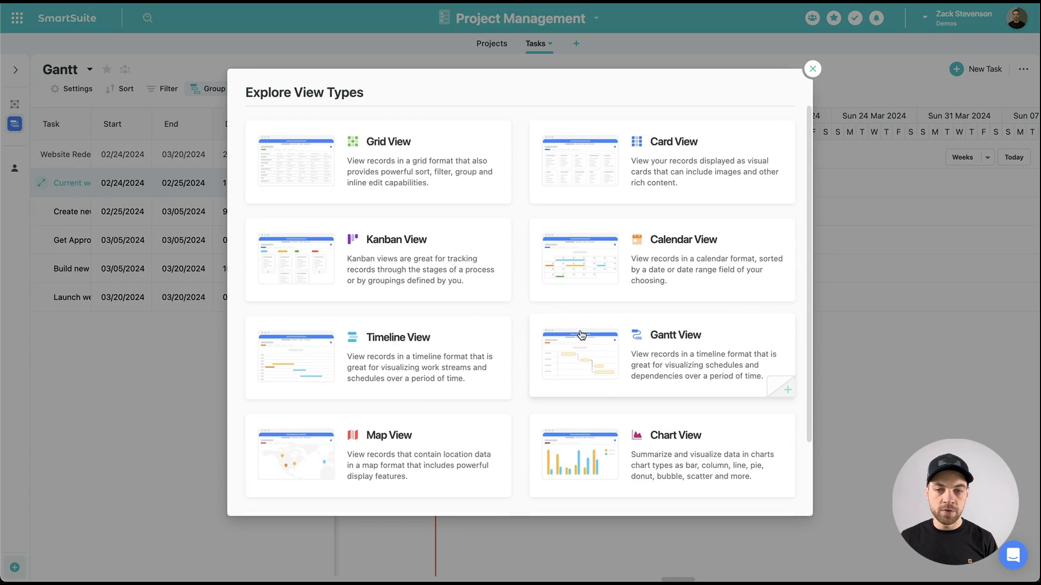
{"action": "left_click", "coordinate": [581, 335]}
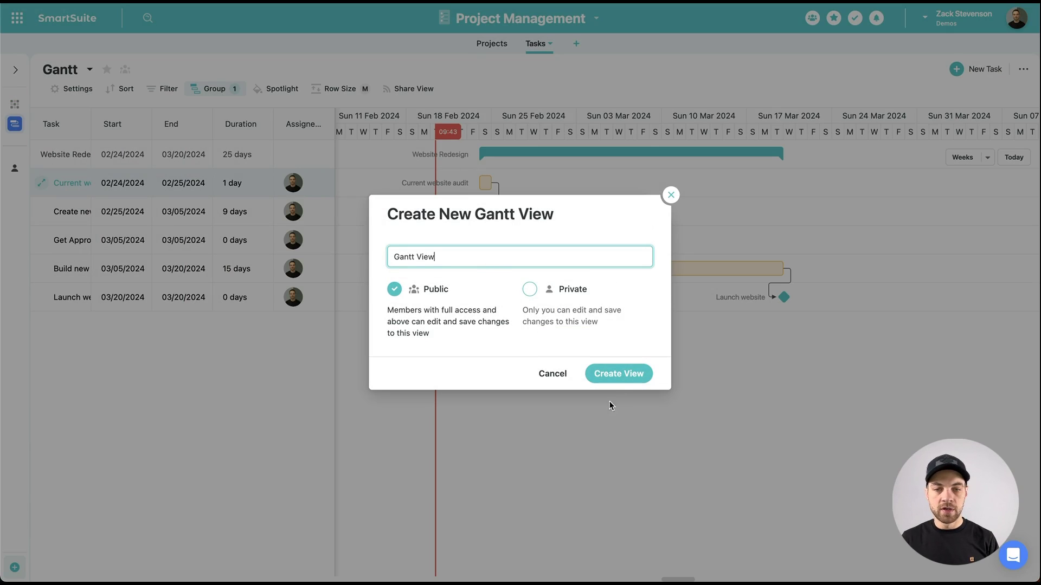
{"action": "left_click", "coordinate": [619, 377]}
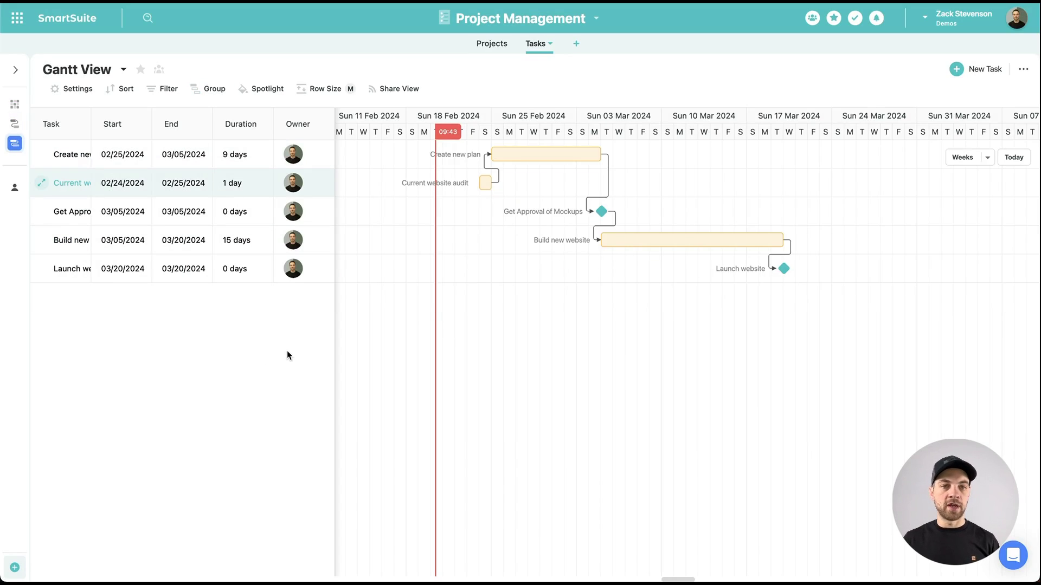
- Group the Gantt View's tasks by the Project field
{"action": "left_click", "coordinate": [210, 93]}
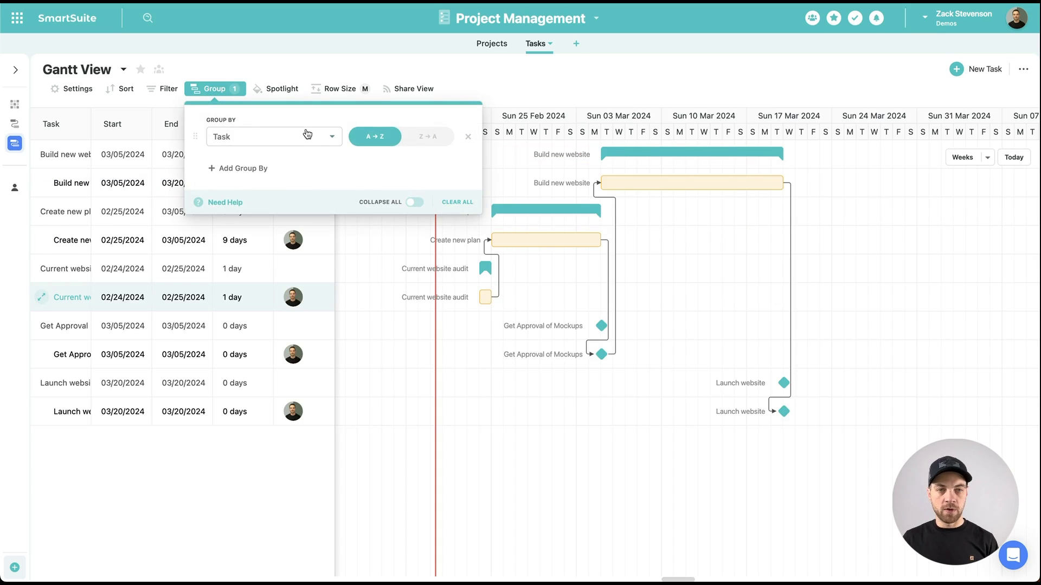
{"action": "left_click", "coordinate": [280, 141]}
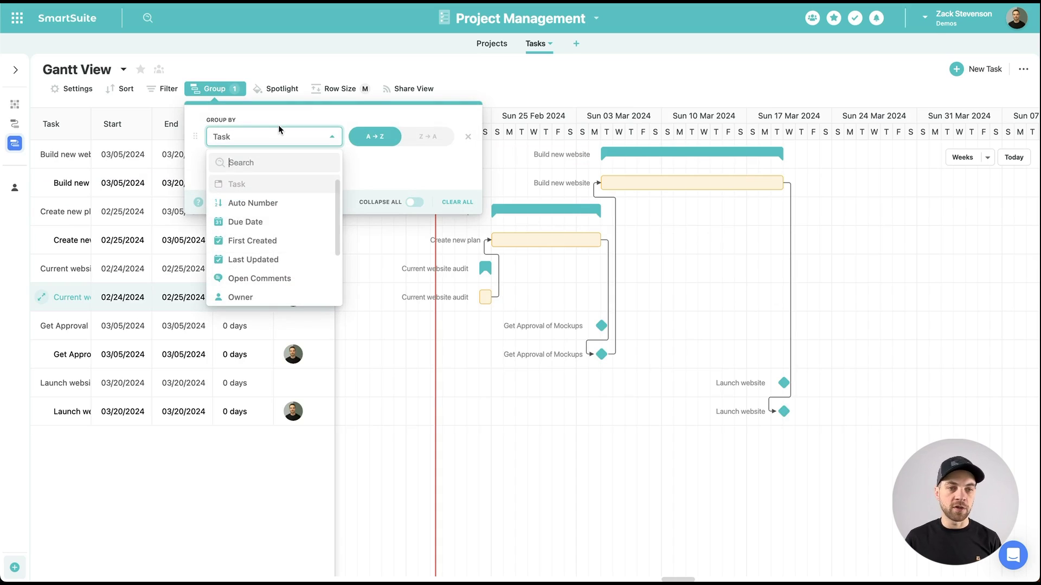
{"action": "type", "text": "pro"}
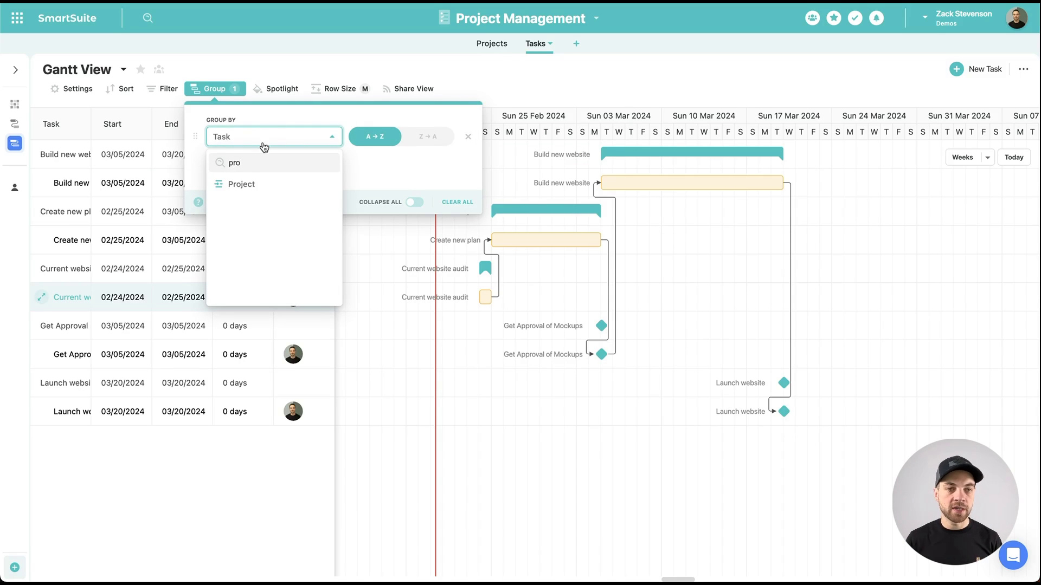
{"action": "left_click", "coordinate": [240, 184]}
{"action": "left_click", "coordinate": [364, 55]}
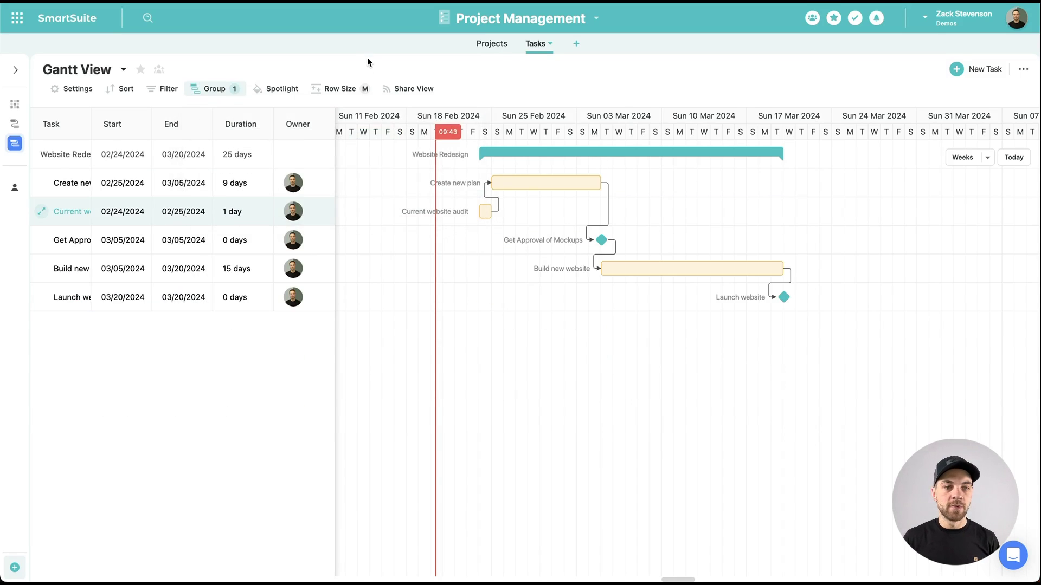
- Move the Current website audit row above Create new plan in the Gantt View
{"action": "left_click", "coordinate": [79, 88]}
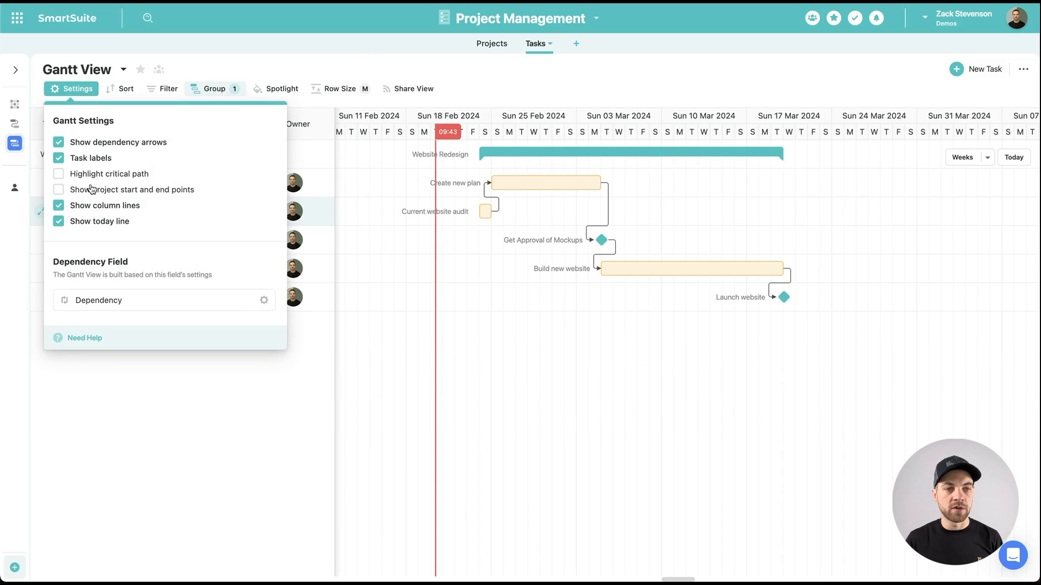
{"action": "left_click", "coordinate": [253, 43]}
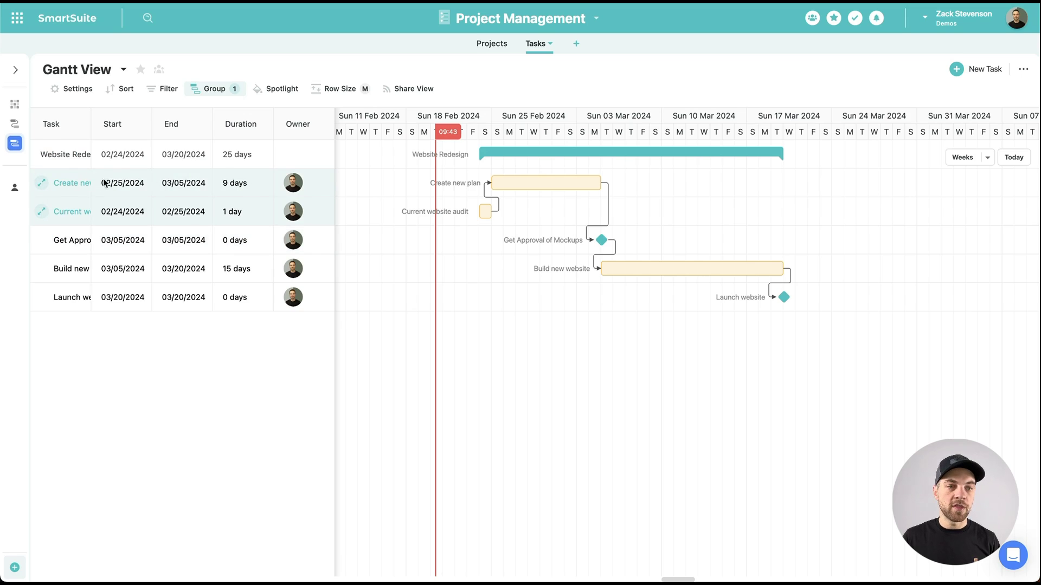
{"action": "left_click_drag", "start_coordinate": [61, 188], "coordinate": [101, 170]}
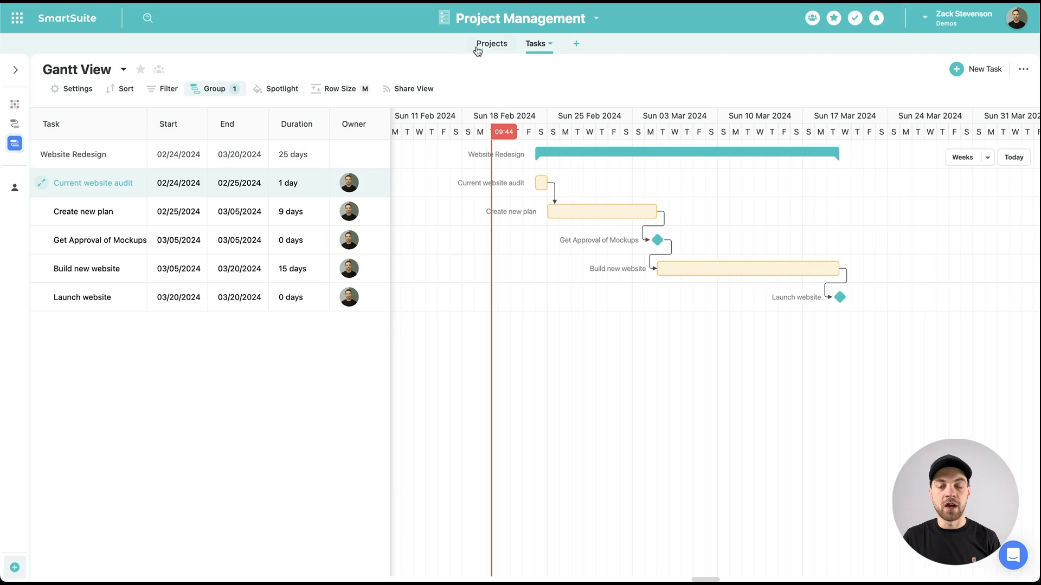
- Add a new record named 'Example Project' to the Projects table
{"action": "left_click", "coordinate": [22, 108]}
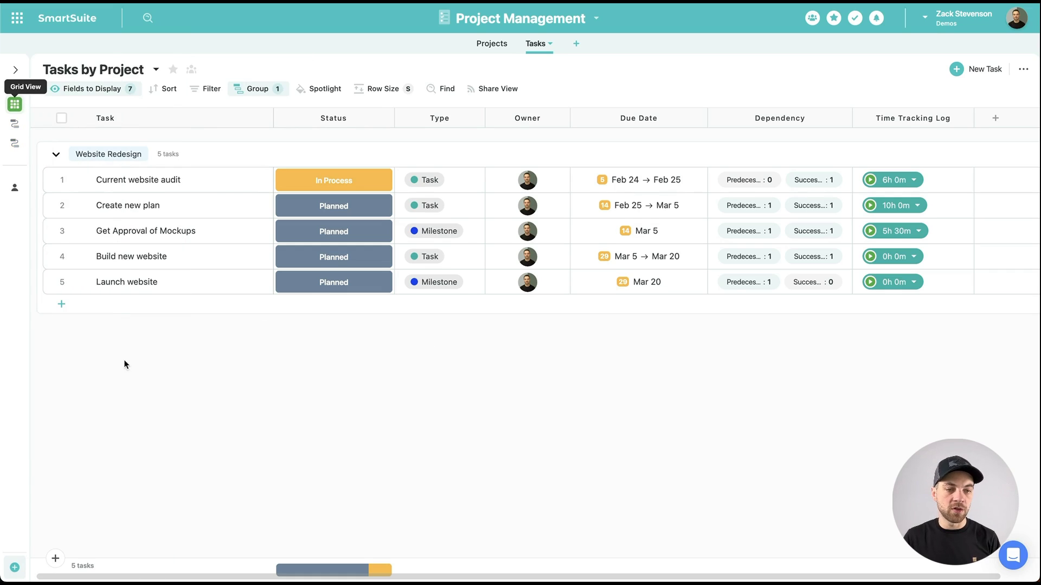
{"action": "left_click", "coordinate": [492, 46]}
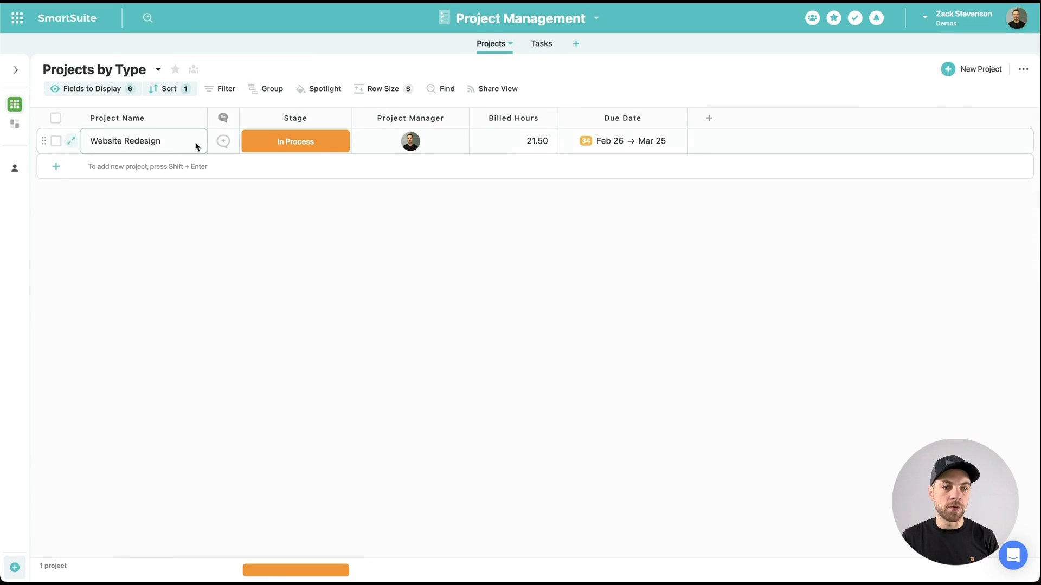
{"action": "left_click", "coordinate": [57, 166]}
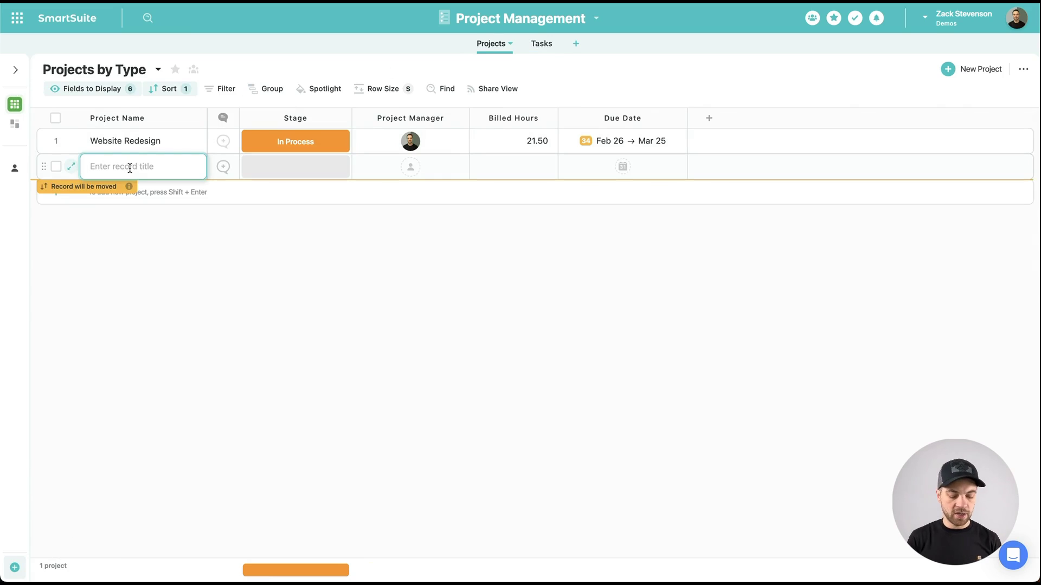
{"action": "type", "text": "Example P"}
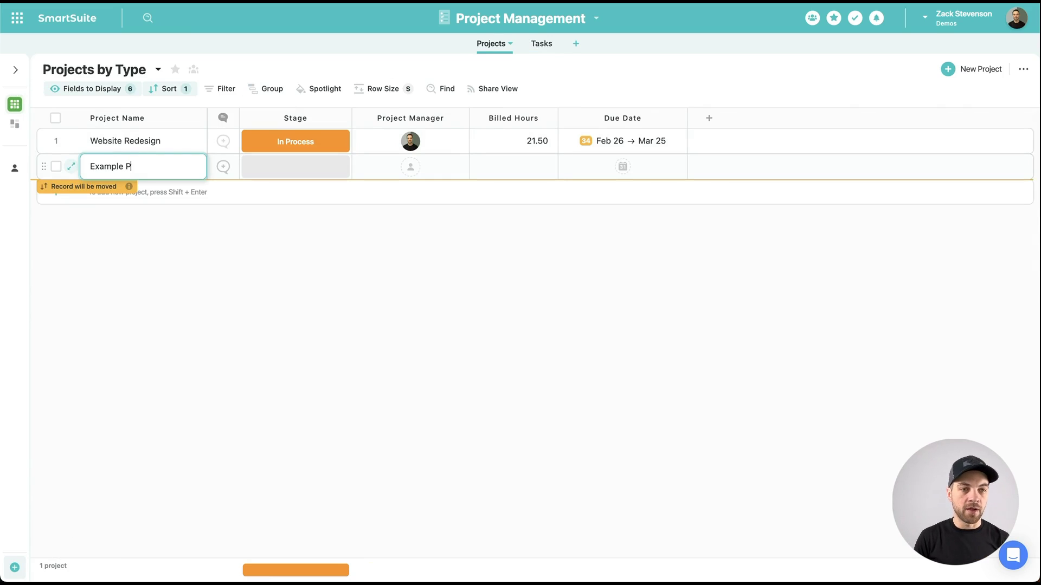
{"action": "type", "text": "rojecyt"}
{"action": "key", "text": "BackSpace"}
{"action": "key", "text": "BackSpace"}
{"action": "type", "text": "t"}
{"action": "key", "text": "Return"}
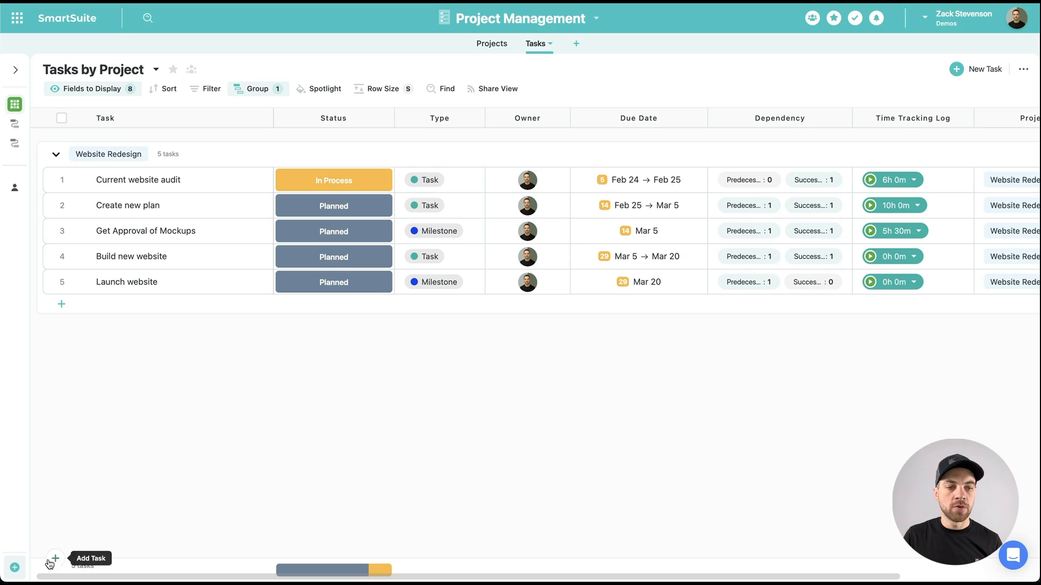
- Add a new task, Task 1, with a due date range of Feb 26 → Feb 29
{"action": "left_click", "coordinate": [55, 560]}
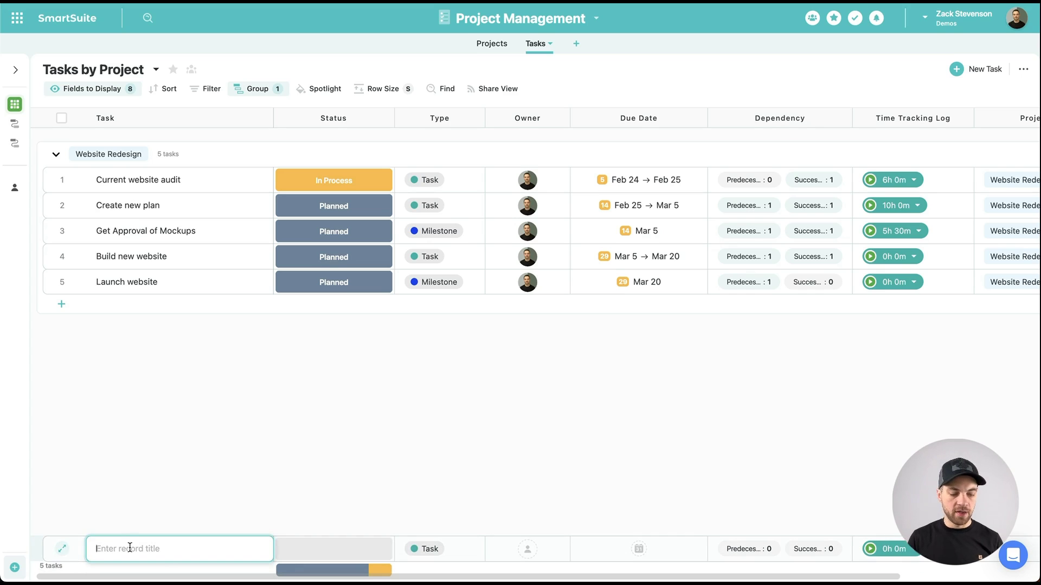
{"action": "type", "text": "Task 1"}
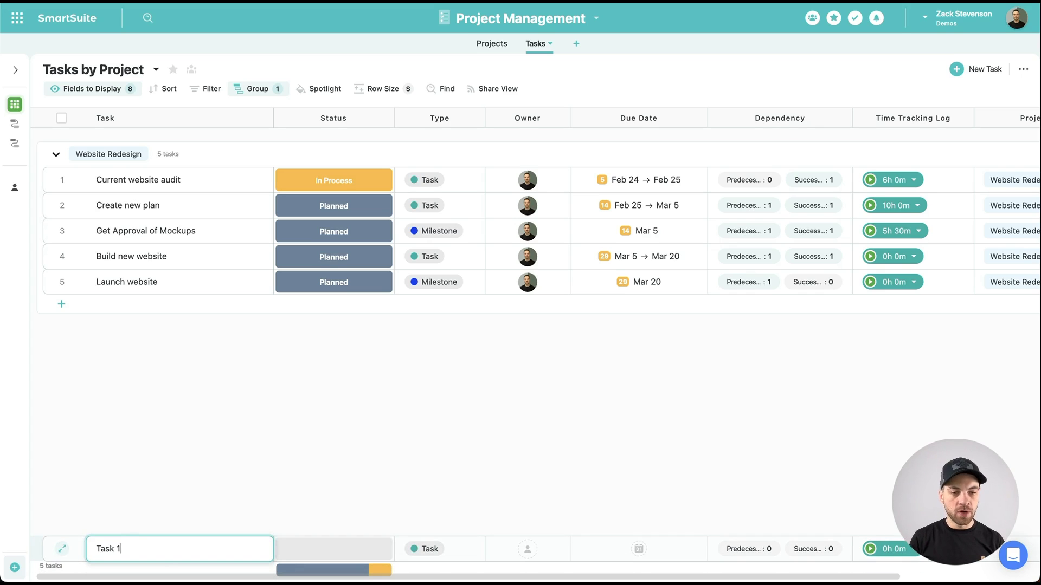
{"action": "scroll", "coordinate": [309, 548], "scroll_direction": "right", "scroll_amount": 5}
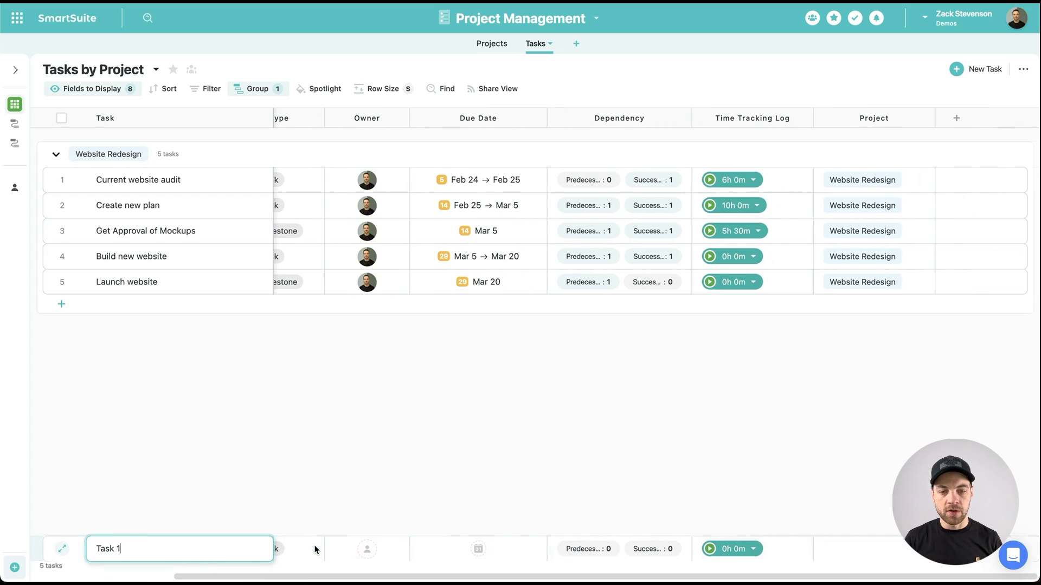
{"action": "left_click", "coordinate": [539, 550]}
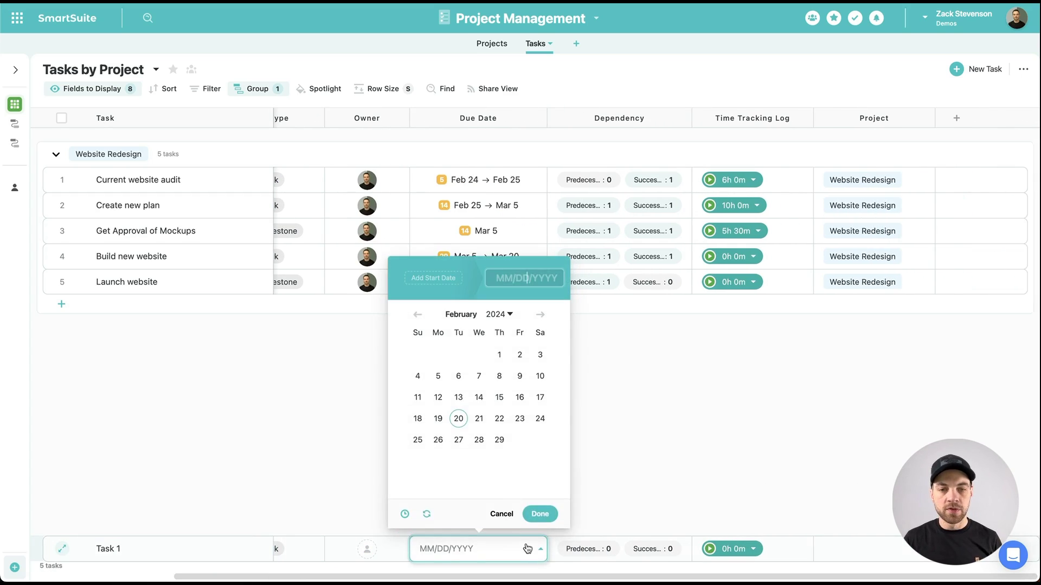
{"action": "left_click", "coordinate": [438, 440]}
{"action": "left_click", "coordinate": [499, 446]}
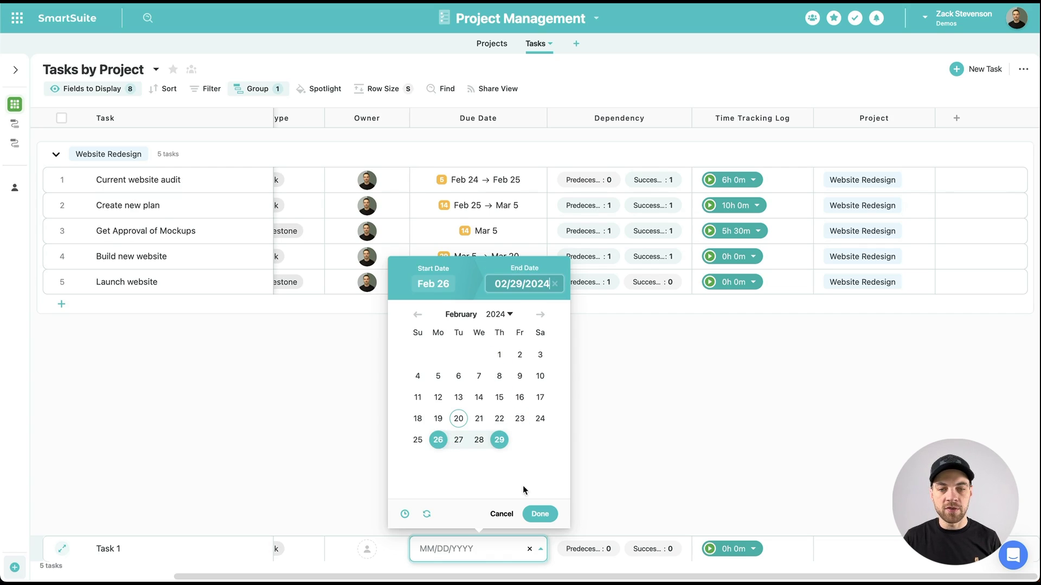
{"action": "left_click", "coordinate": [538, 514]}
- Link Task 1 to Example Project
{"action": "left_click", "coordinate": [826, 549]}
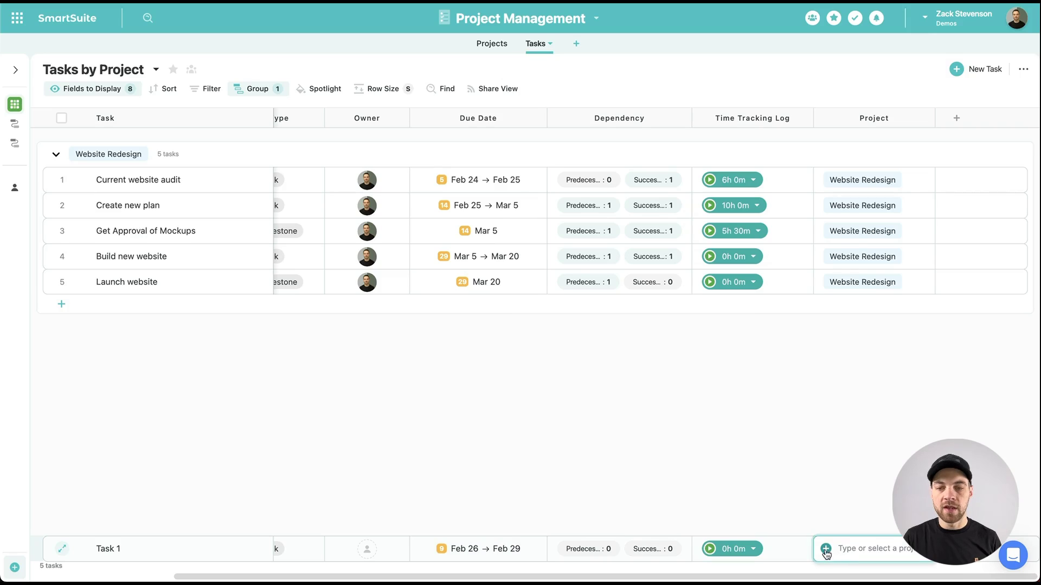
{"action": "left_click", "coordinate": [825, 550]}
{"action": "left_click", "coordinate": [337, 263]}
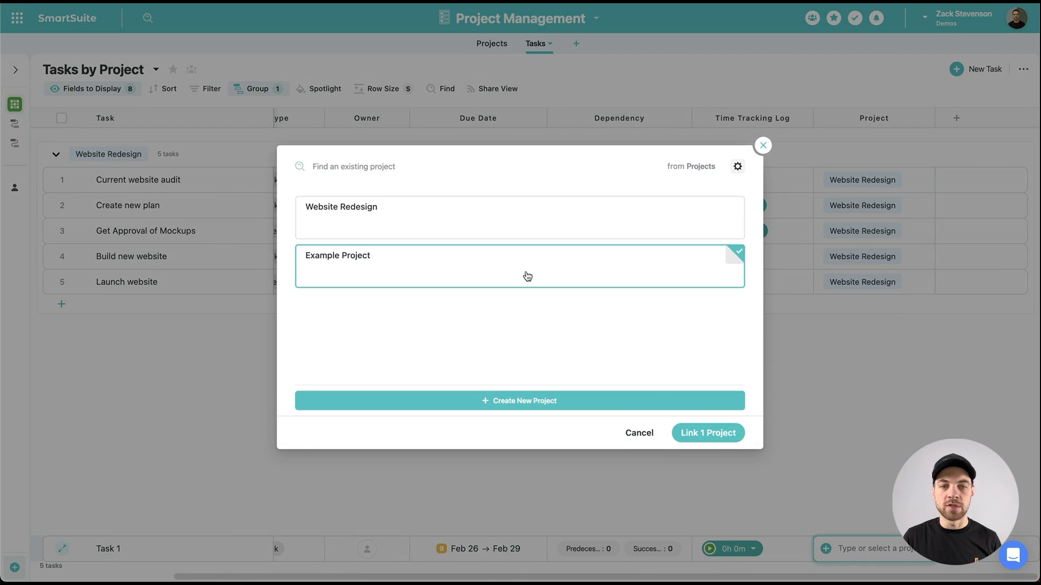
{"action": "left_click", "coordinate": [705, 431]}
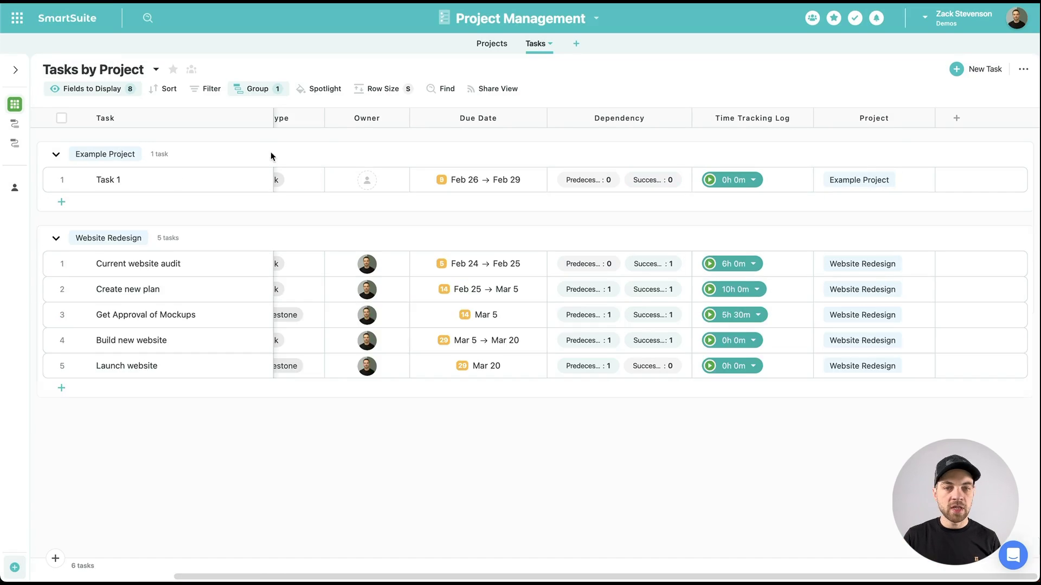
{"action": "scroll", "coordinate": [325, 162], "scroll_direction": "left", "scroll_amount": 5}
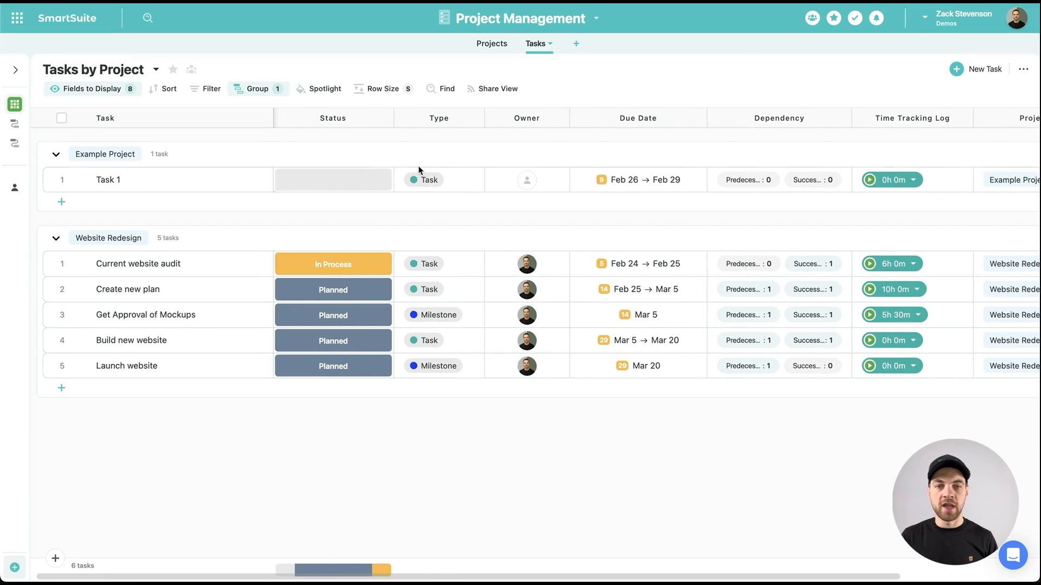
- In the Gantt view, filter tasks to Project is exactly Example Project
{"action": "scroll", "coordinate": [137, 172], "scroll_direction": "right", "scroll_amount": 4}
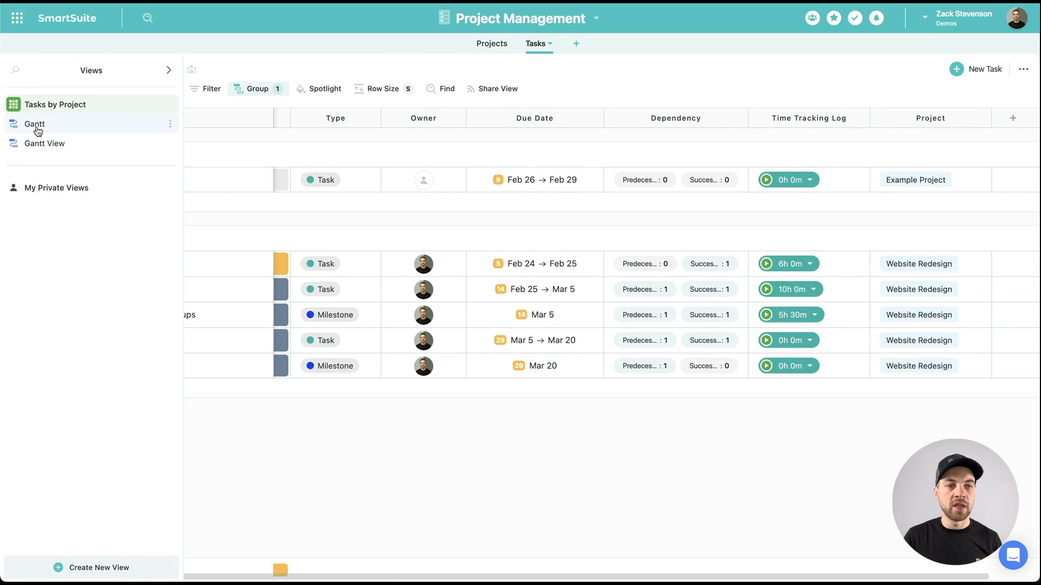
{"action": "left_click", "coordinate": [36, 129]}
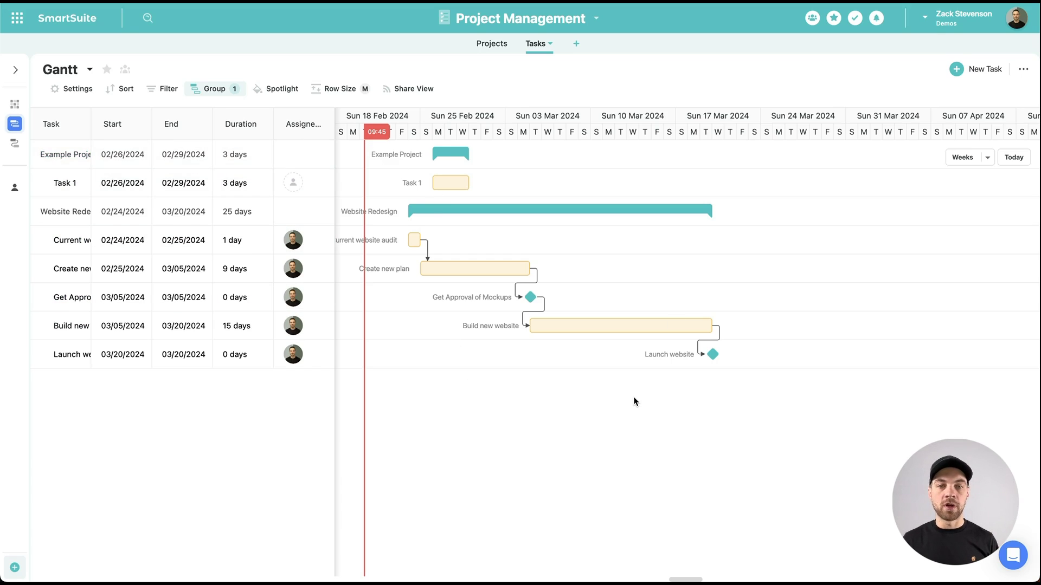
{"action": "left_click", "coordinate": [169, 90]}
{"action": "left_click", "coordinate": [222, 127]}
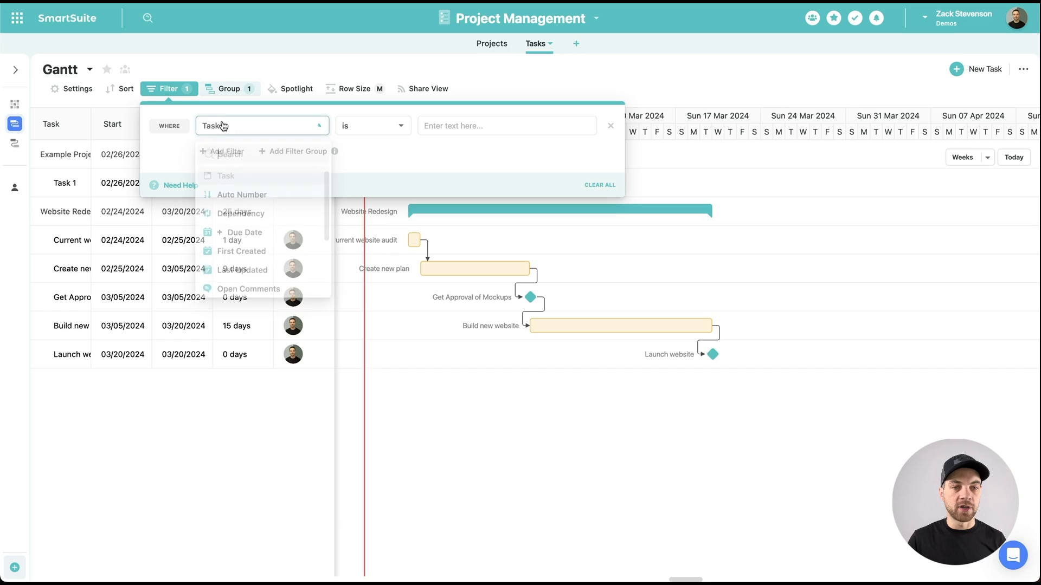
{"action": "type", "text": "pro"}
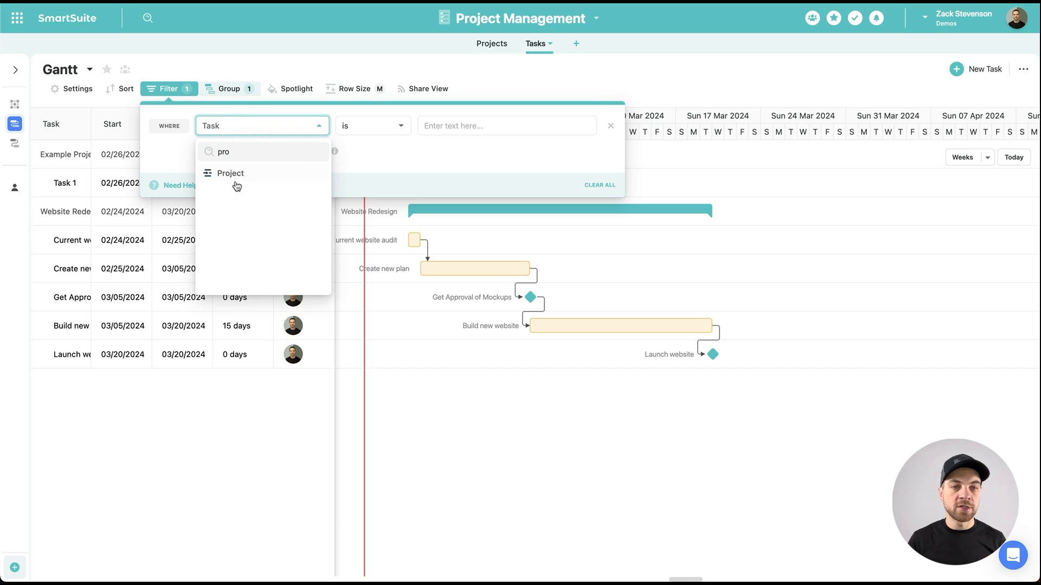
{"action": "left_click", "coordinate": [233, 173]}
{"action": "left_click", "coordinate": [349, 130]}
{"action": "left_click", "coordinate": [357, 178]}
{"action": "left_click", "coordinate": [467, 134]}
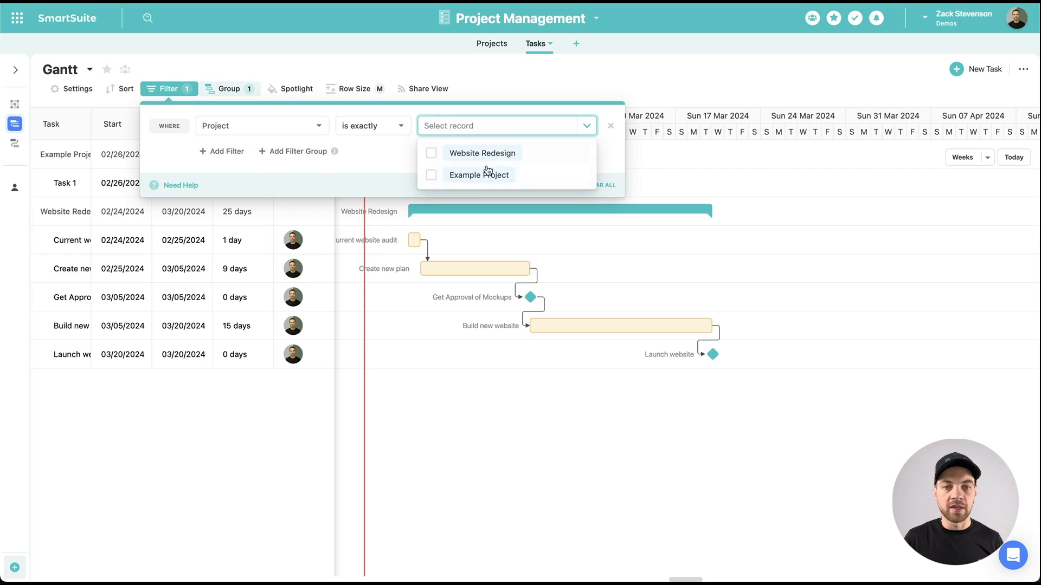
{"action": "left_click", "coordinate": [433, 176]}
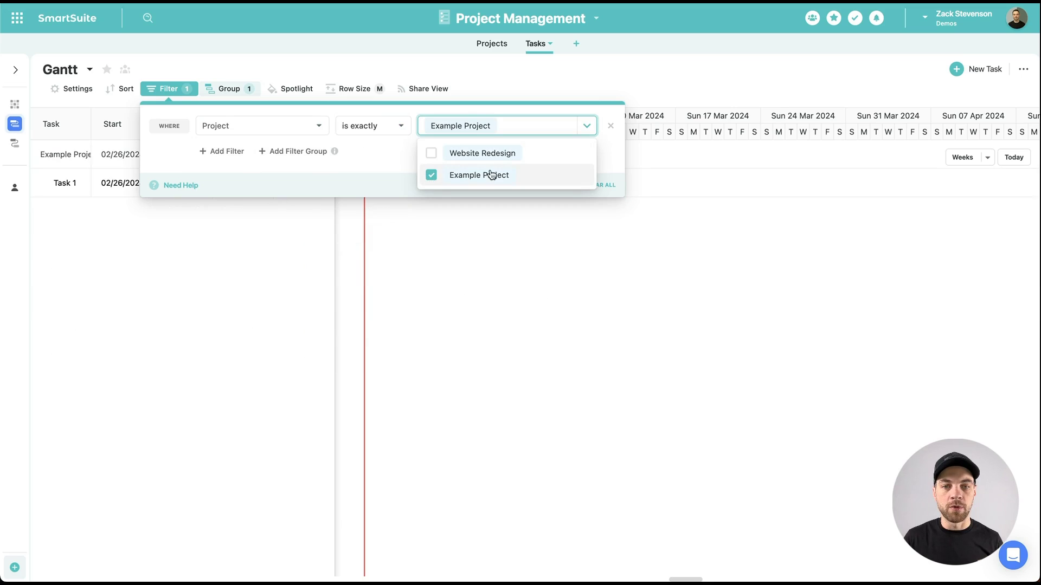
{"action": "left_click", "coordinate": [611, 158]}
{"action": "left_click", "coordinate": [434, 242]}
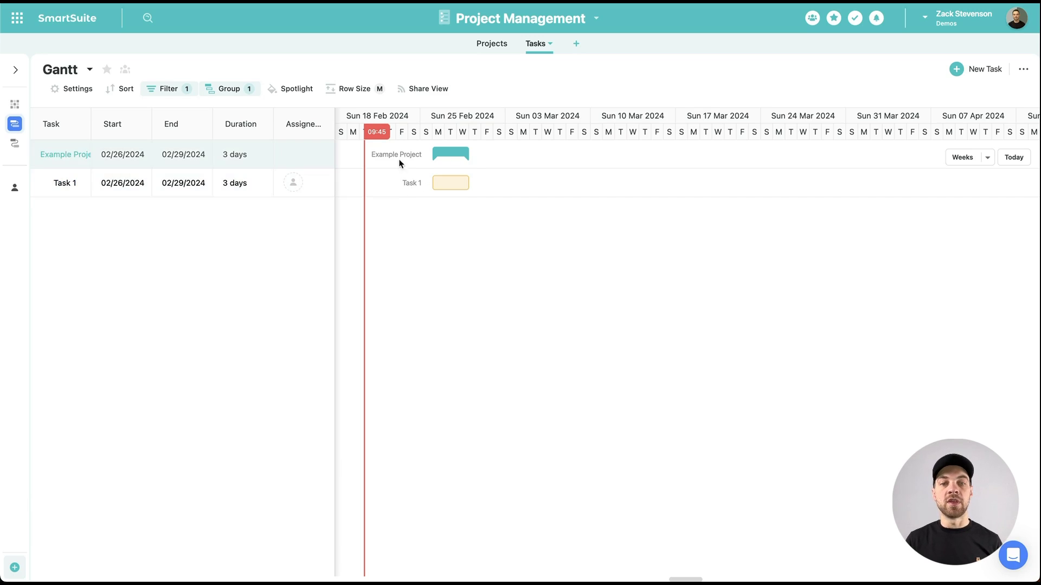
- Create a new task titled 'Task 2' linked to Example Project
{"action": "mouse_move", "coordinate": [456, 190]}
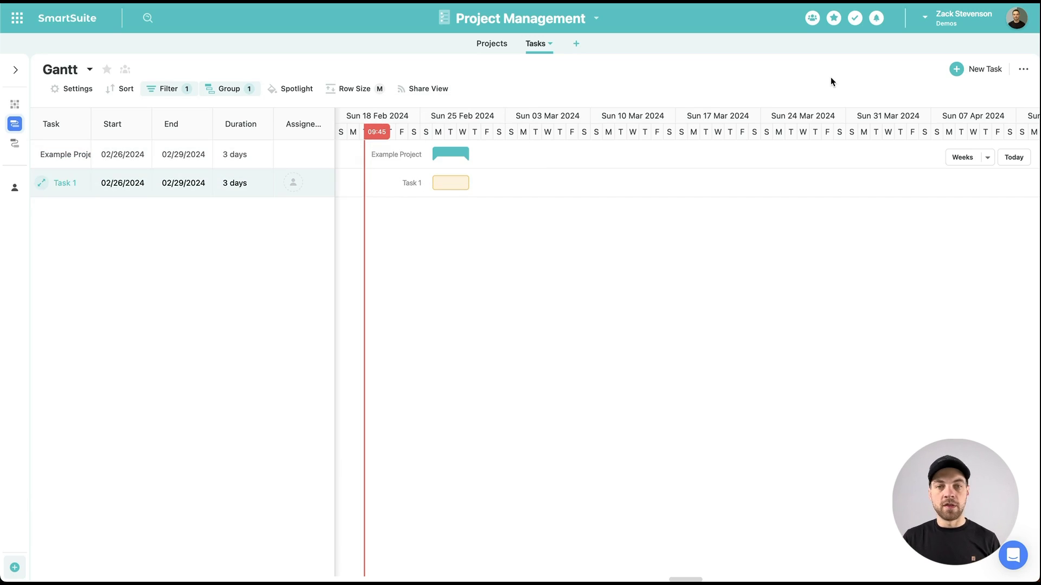
{"action": "left_click", "coordinate": [975, 72]}
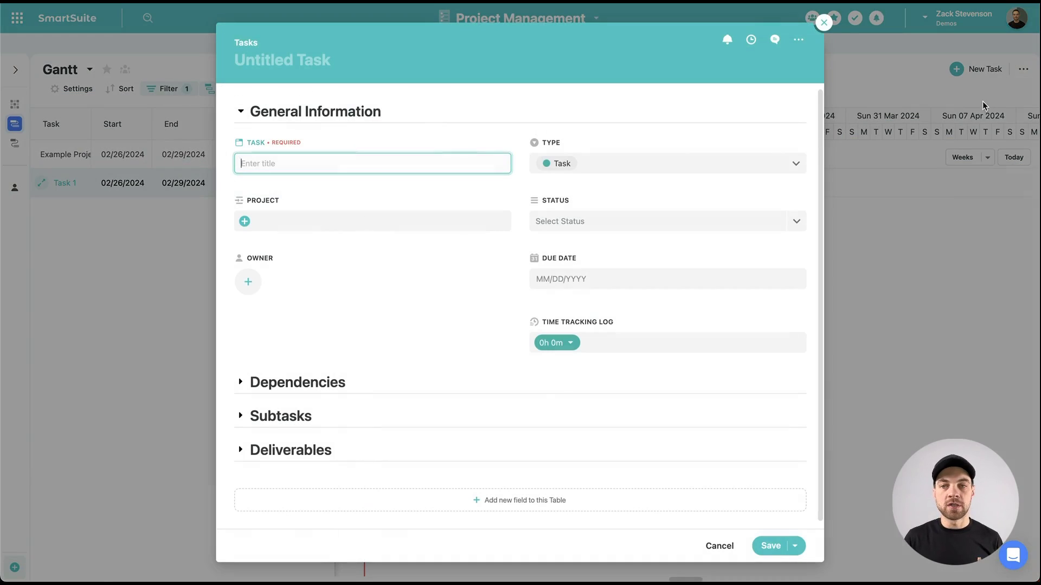
{"action": "type", "text": "Task 2"}
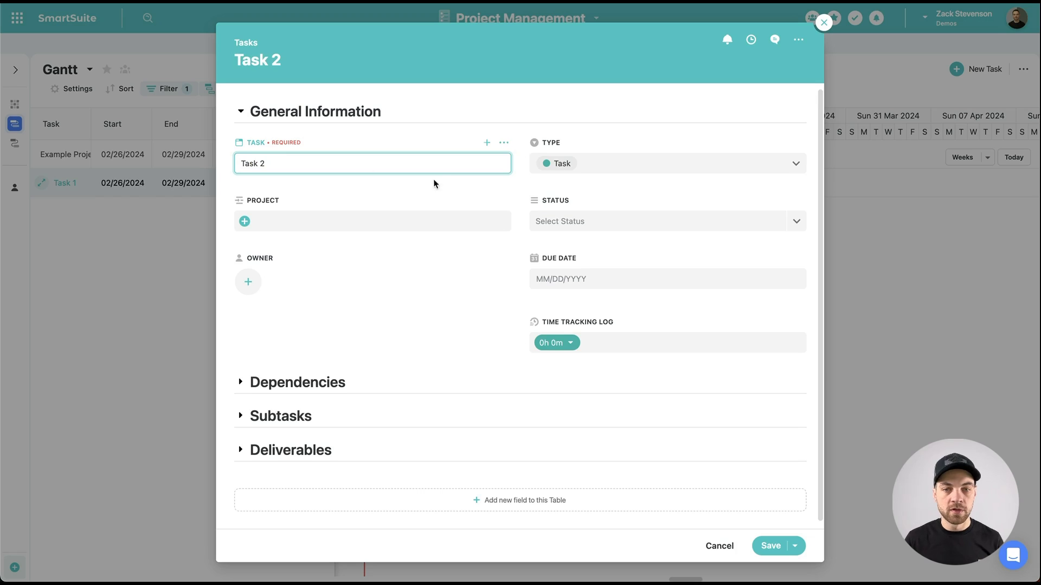
{"action": "scroll", "coordinate": [440, 190], "scroll_direction": "down", "scroll_amount": 1}
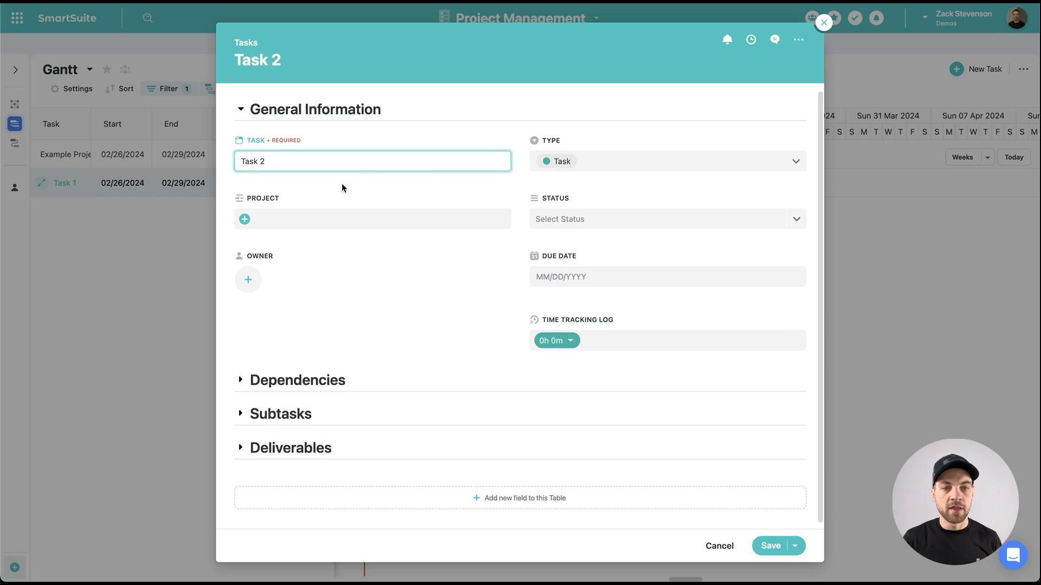
{"action": "left_click", "coordinate": [245, 219]}
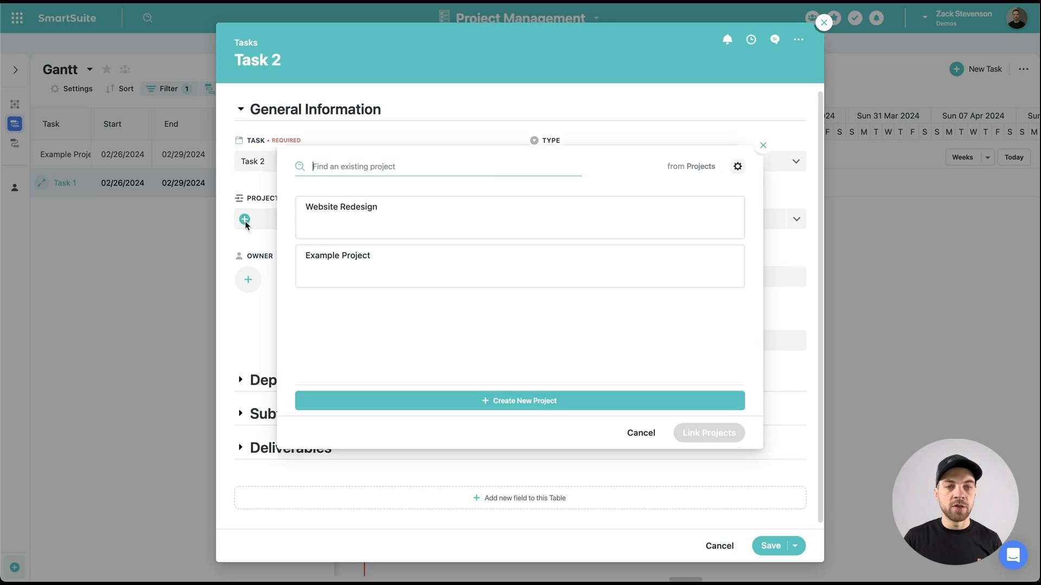
{"action": "left_click", "coordinate": [307, 256]}
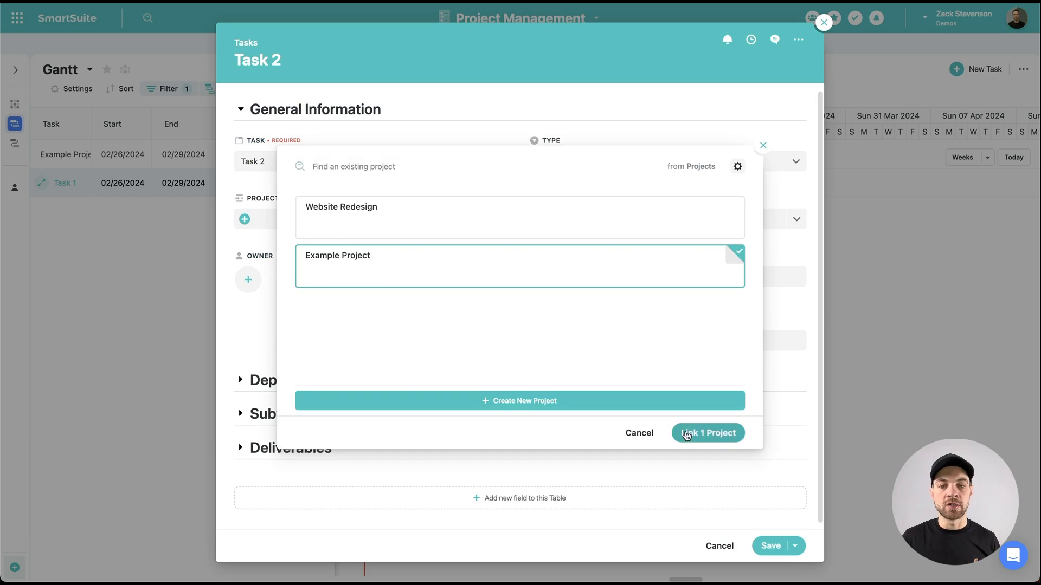
{"action": "left_click", "coordinate": [686, 433]}
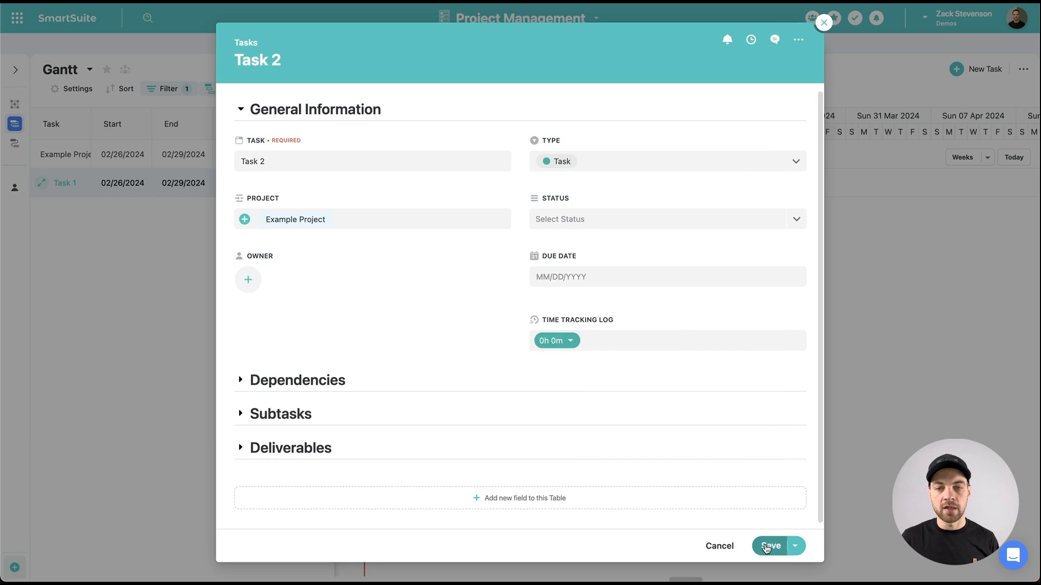
- Give Task 2 a due date of 02/29/2024 and save it
{"action": "left_click", "coordinate": [562, 280]}
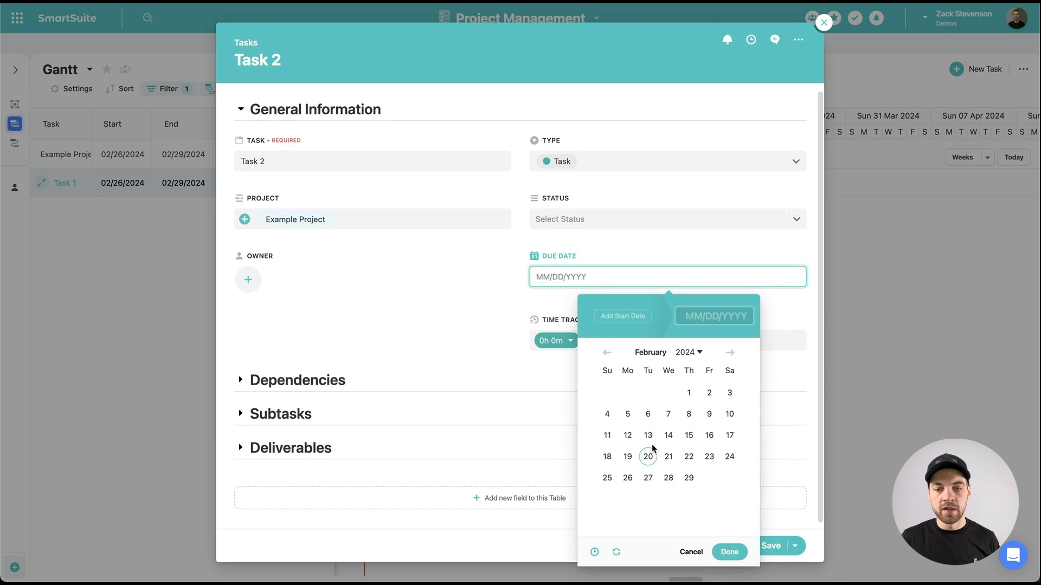
{"action": "left_click", "coordinate": [709, 456]}
{"action": "left_click", "coordinate": [730, 552]}
{"action": "left_click", "coordinate": [771, 545]}
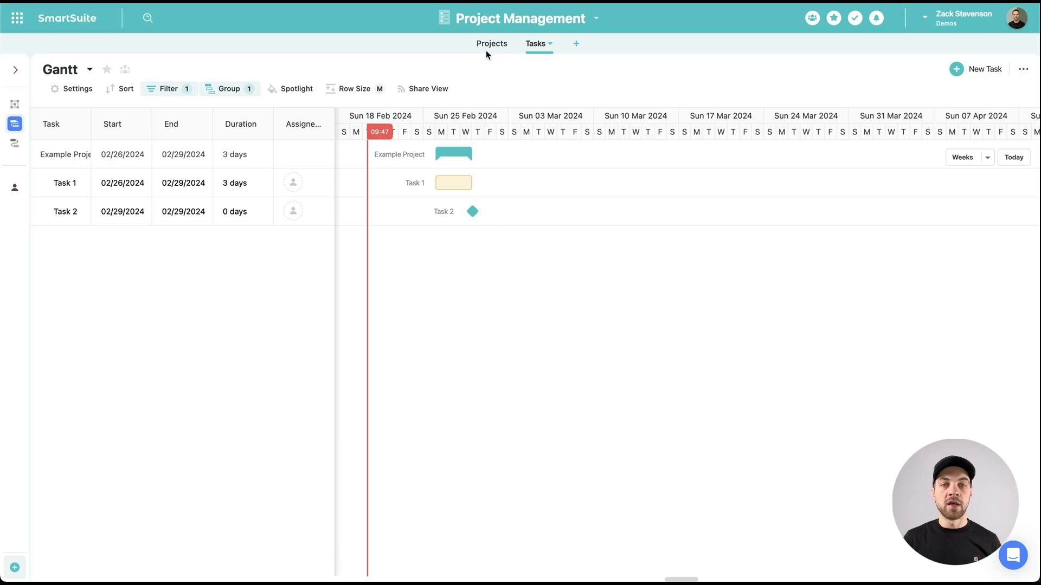
{"action": "left_click", "coordinate": [14, 106]}
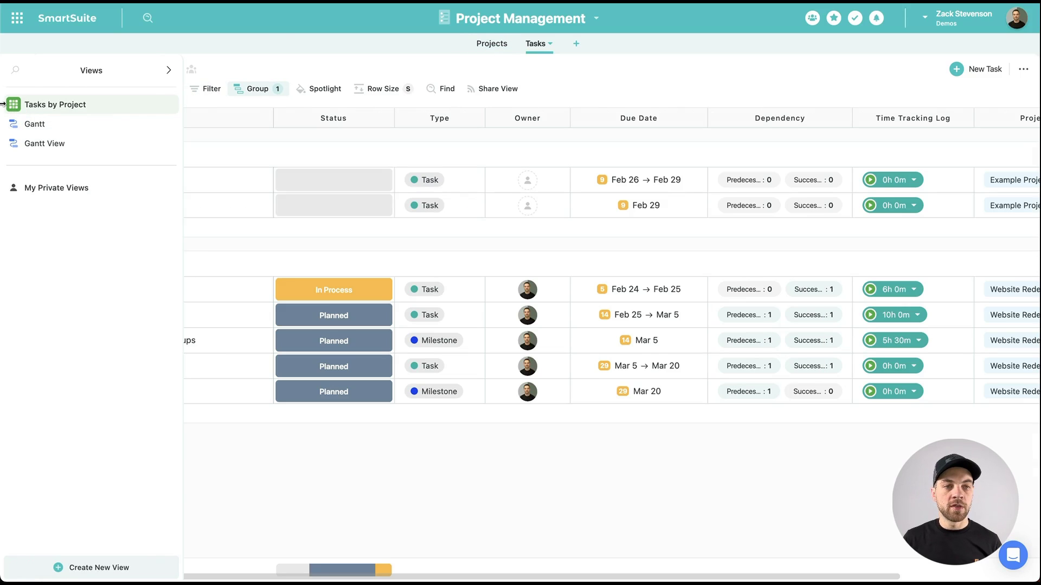
{"action": "scroll", "coordinate": [325, 179], "scroll_direction": "right", "scroll_amount": 5}
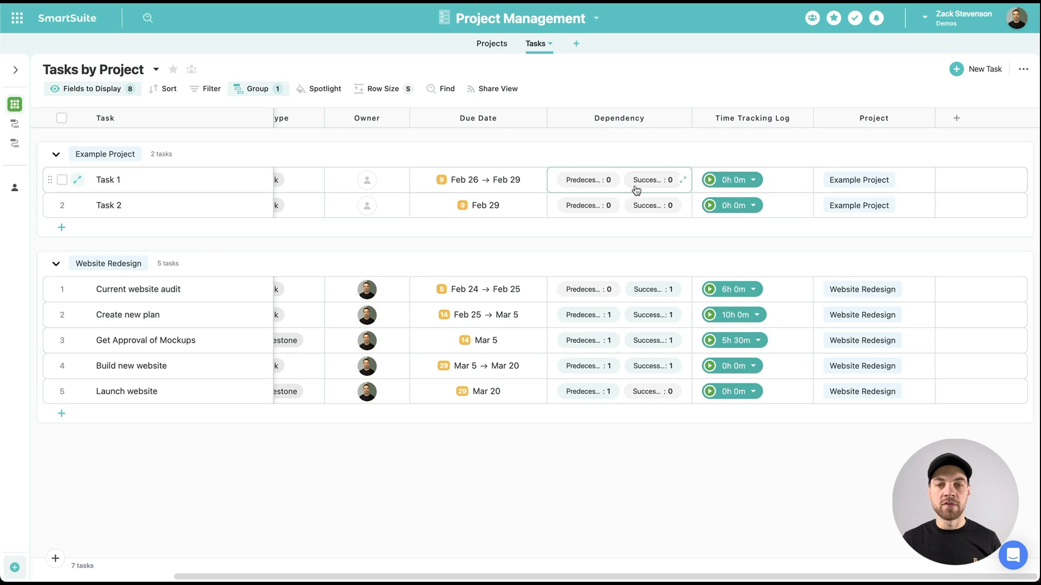
{"action": "left_click", "coordinate": [492, 43]}
{"action": "left_click", "coordinate": [535, 44]}
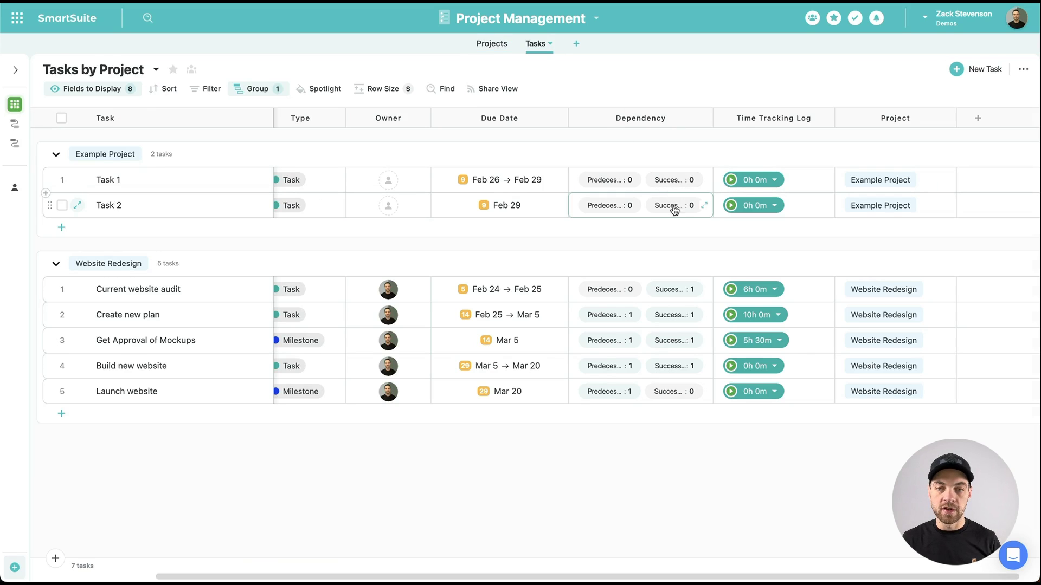
{"action": "left_click", "coordinate": [704, 206]}
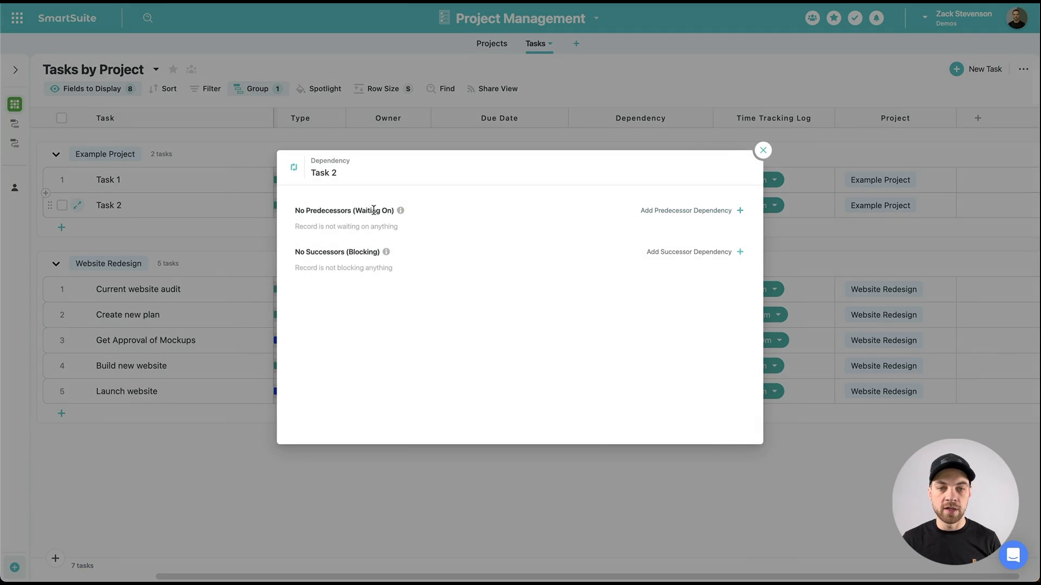
{"action": "left_click", "coordinate": [703, 211]}
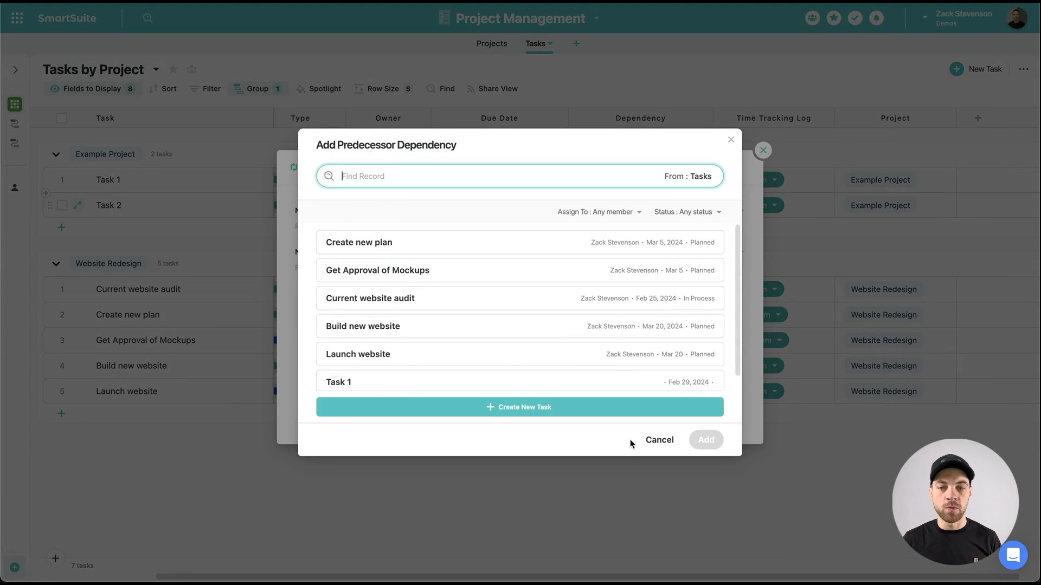
{"action": "left_click", "coordinate": [650, 442]}
{"action": "left_click", "coordinate": [763, 151]}
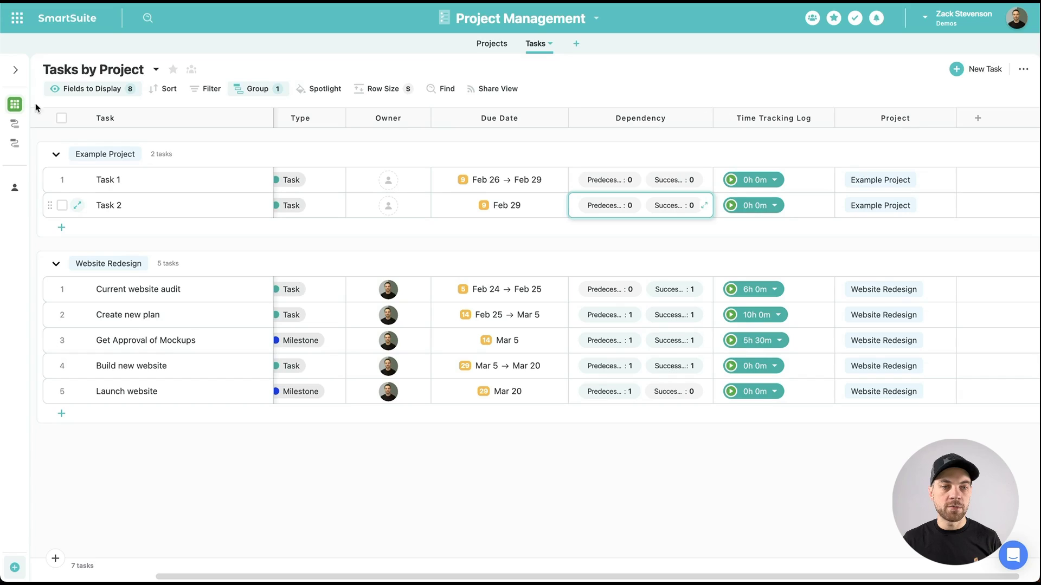
- In the Gantt view, link Task 1's end to Task 2 as a dependency
{"action": "left_click", "coordinate": [22, 124]}
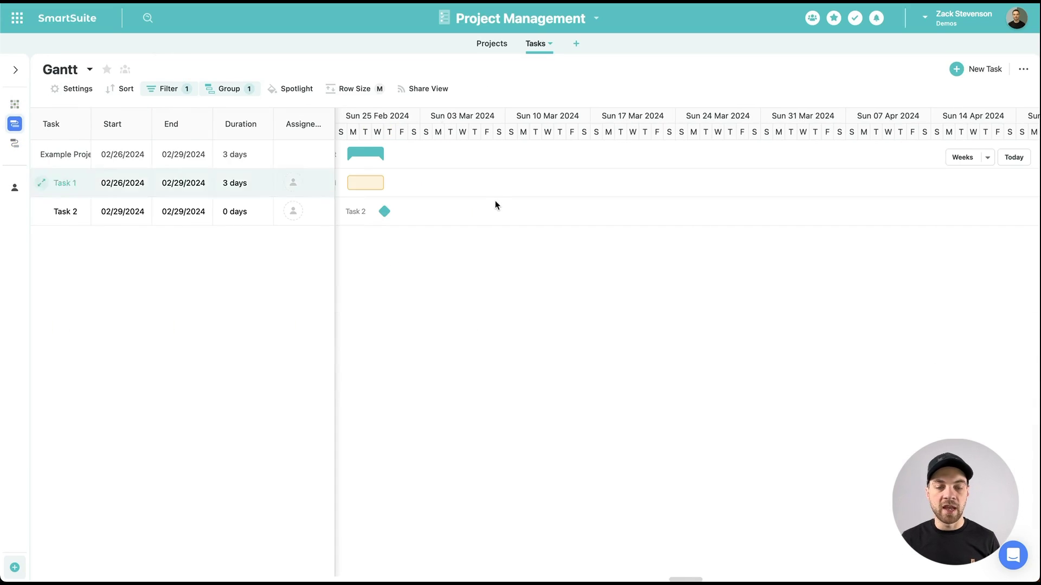
{"action": "left_click_drag", "start_coordinate": [466, 183], "coordinate": [461, 211]}
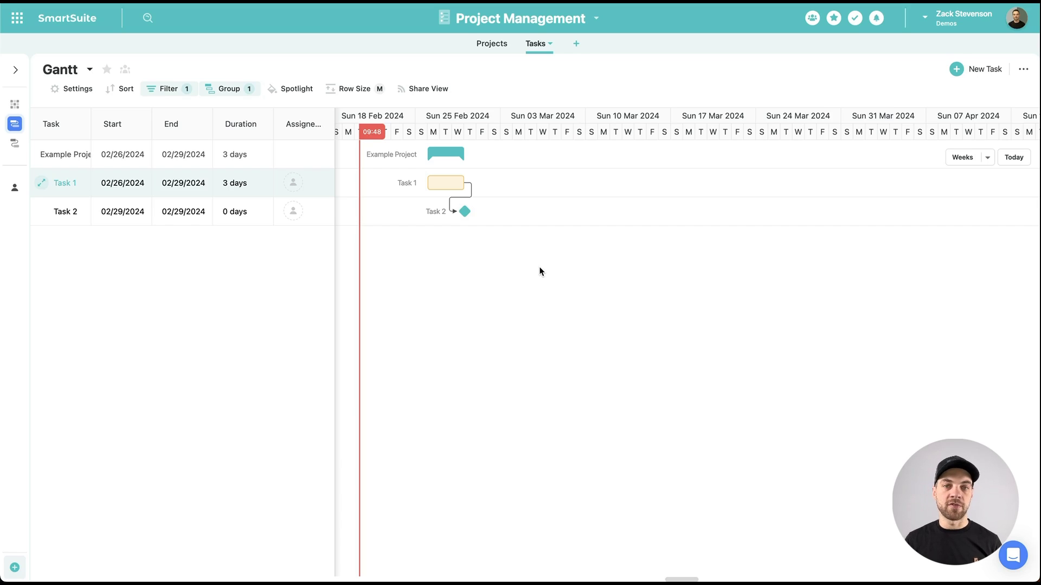
- Open the Project Dashboard and view the project records behind the project manager bar
{"action": "left_click", "coordinate": [491, 43]}
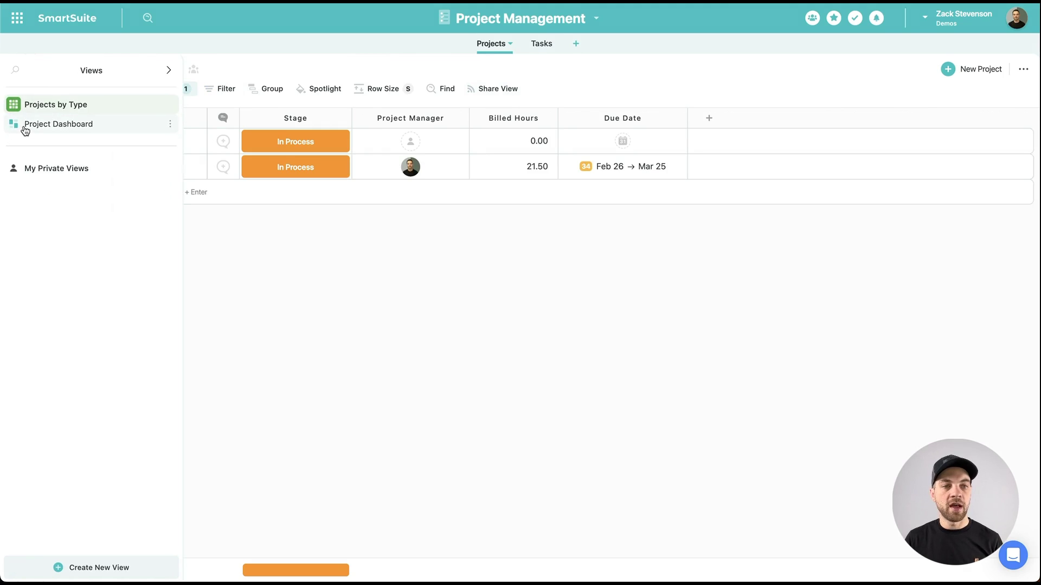
{"action": "left_click", "coordinate": [33, 124]}
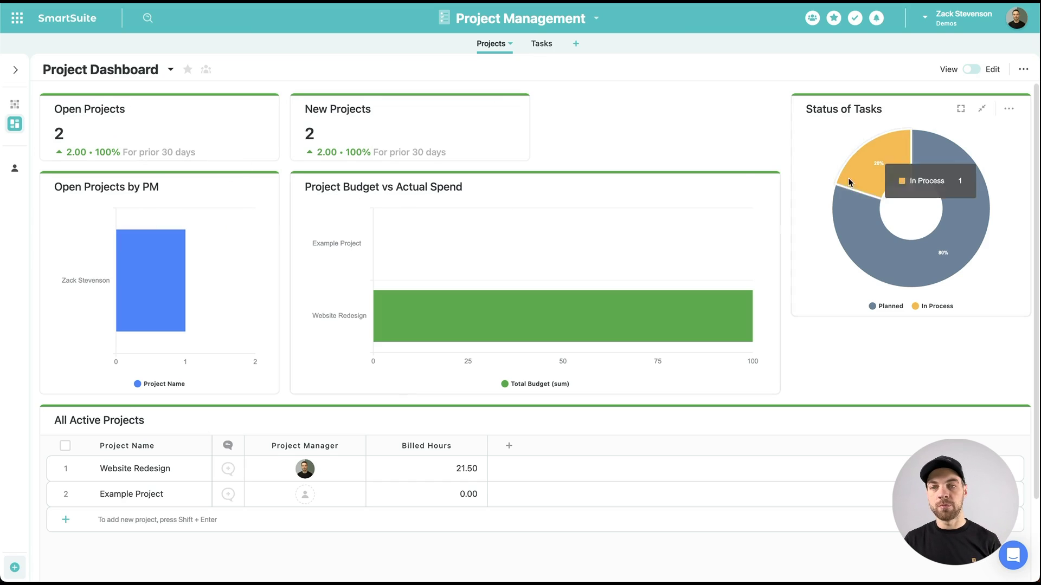
{"action": "mouse_move", "coordinate": [2, 356]}
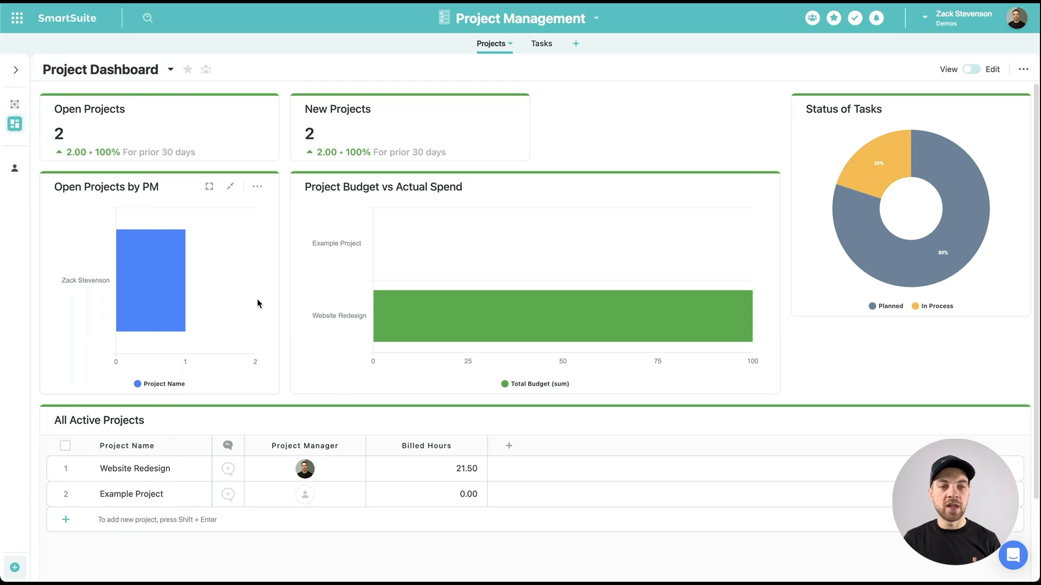
{"action": "mouse_move", "coordinate": [177, 275]}
{"action": "left_click", "coordinate": [162, 293]}
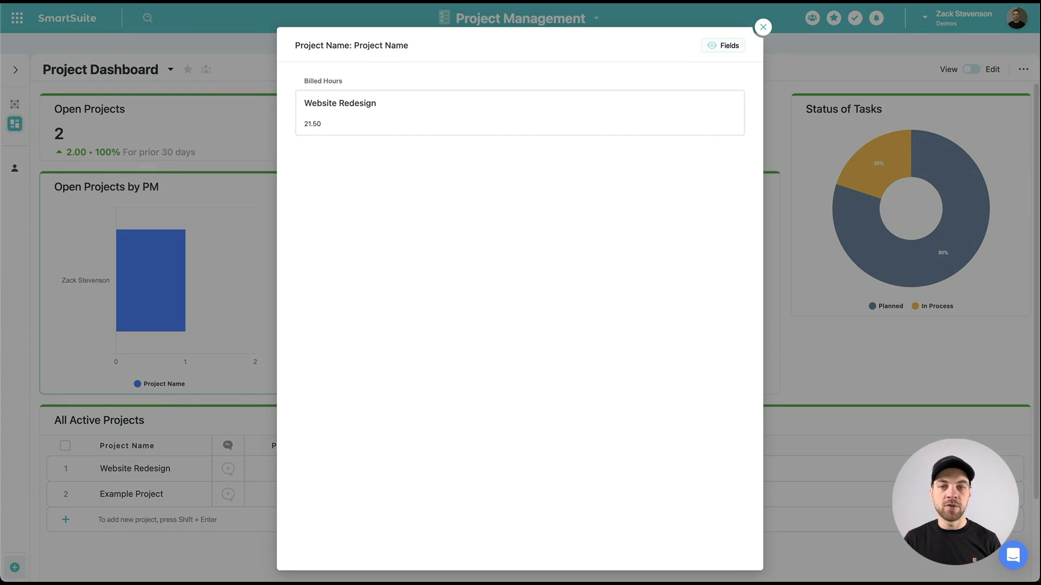
{"action": "left_click", "coordinate": [763, 27]}
- View the records behind the Website Redesign Total Budget bar
{"action": "mouse_move", "coordinate": [492, 302]}
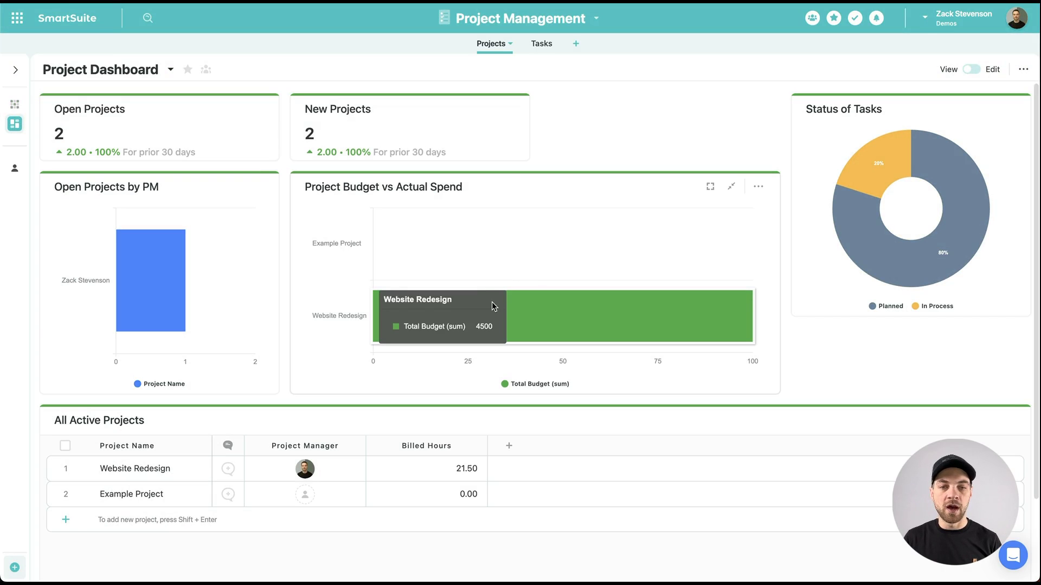
{"action": "left_click", "coordinate": [548, 328]}
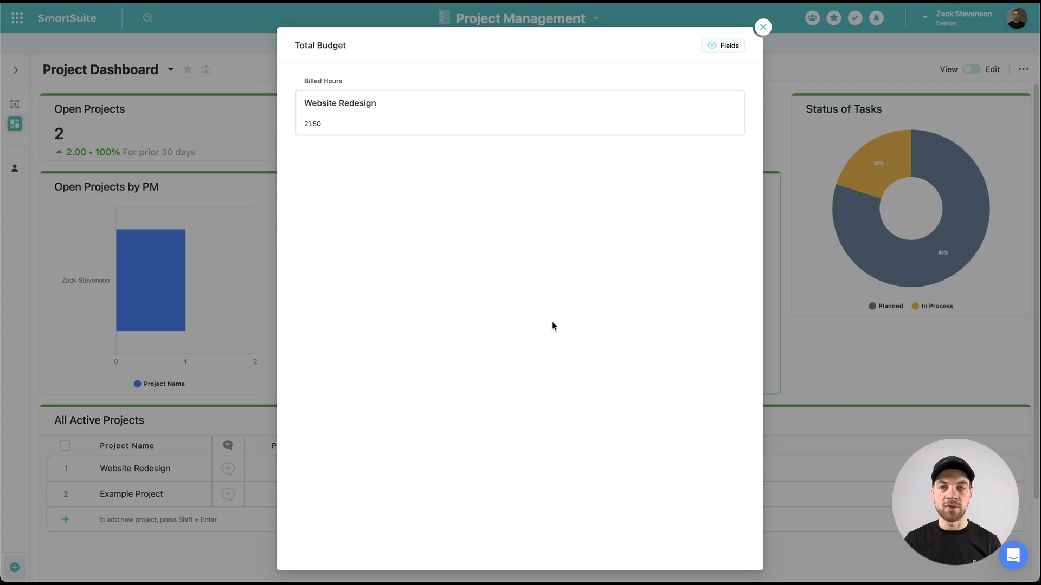
{"action": "left_click", "coordinate": [763, 27]}
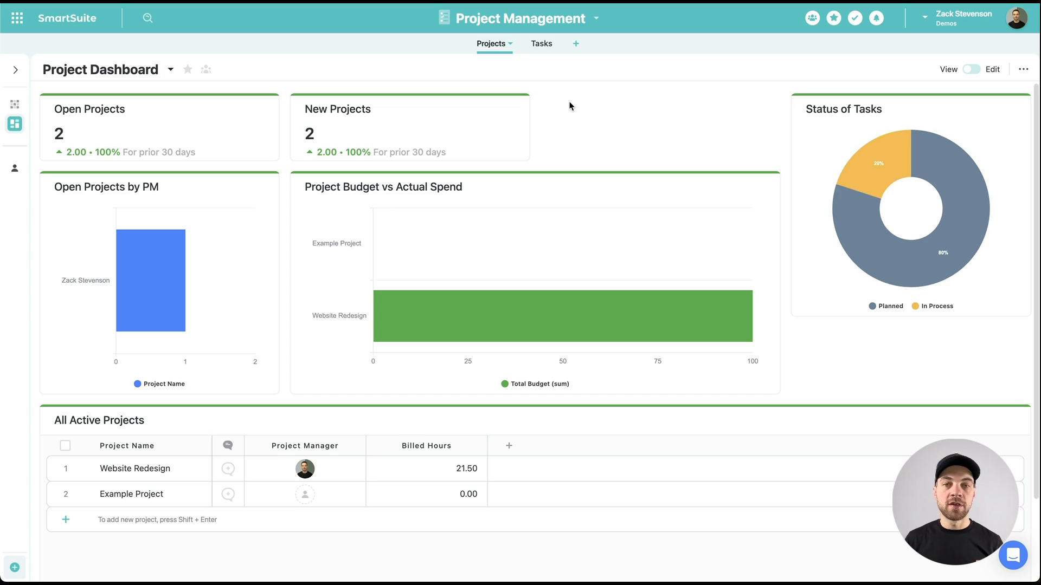
- Return to the Tasks table's Gantt view showing Task 1 linked to Task 2
{"action": "left_click", "coordinate": [541, 43]}
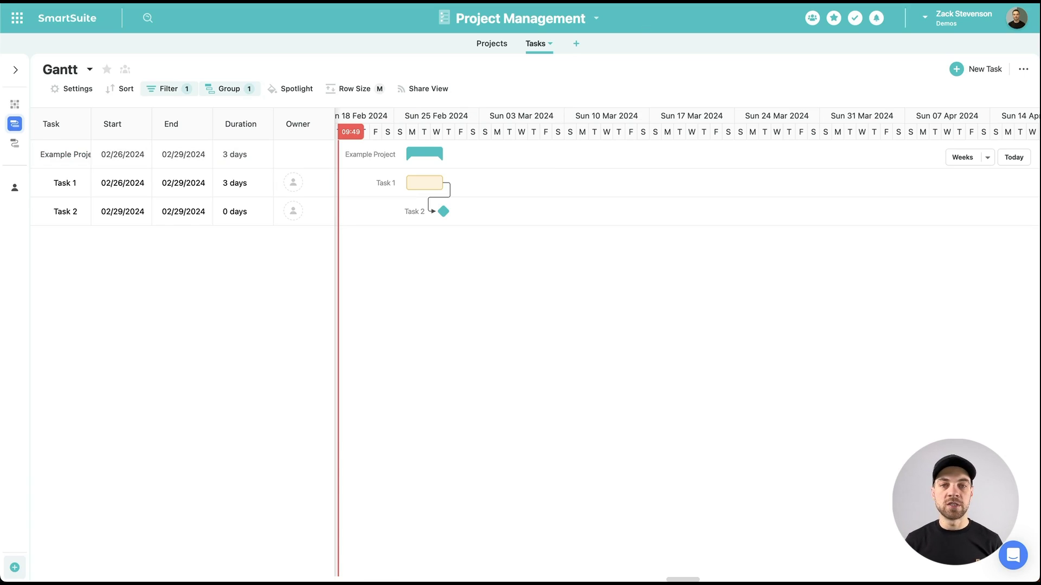
- Create the solution's first automation with a 'When a record matches a condition' trigger
{"action": "left_click", "coordinate": [499, 22]}
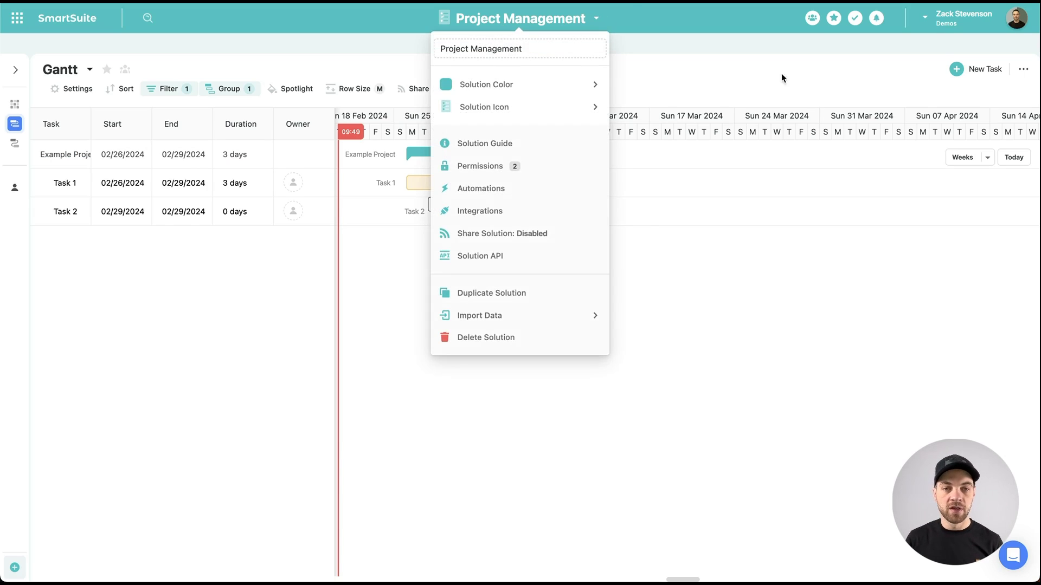
{"action": "left_click", "coordinate": [504, 188]}
{"action": "left_click", "coordinate": [489, 410]}
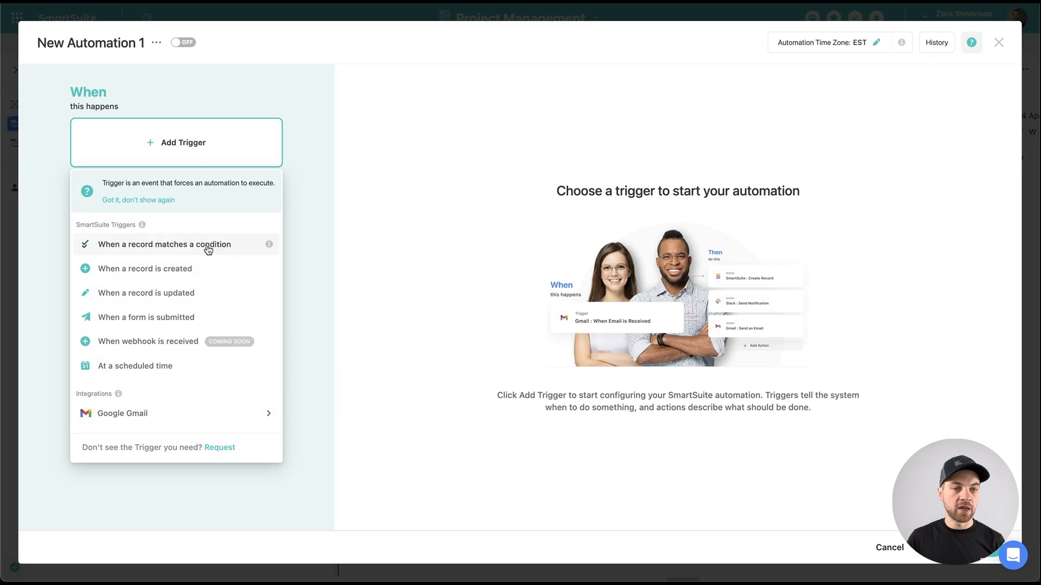
{"action": "left_click", "coordinate": [171, 250]}
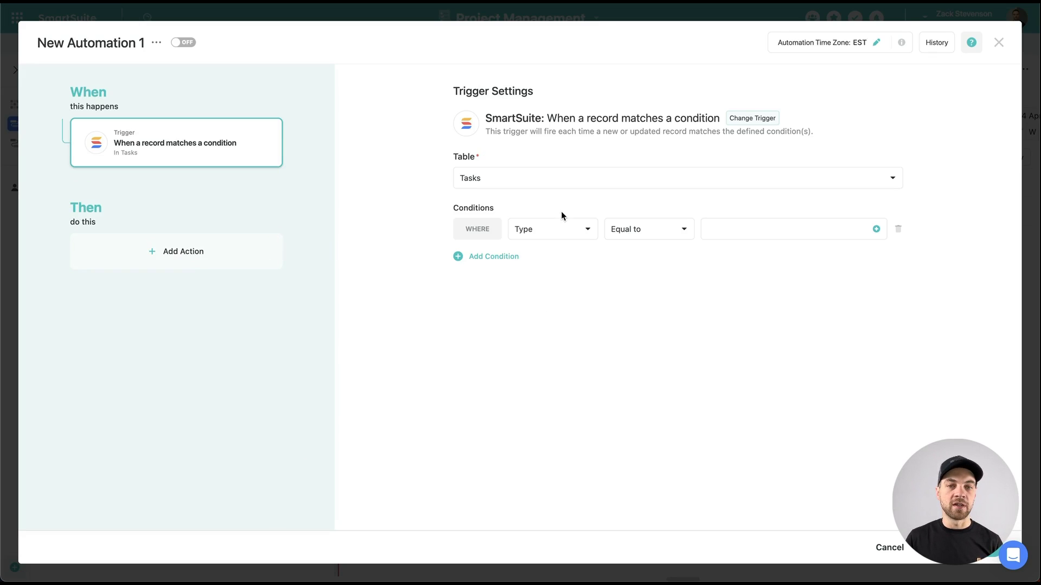
- Set the trigger condition to Status equal to Complete
{"action": "left_click", "coordinate": [577, 235]}
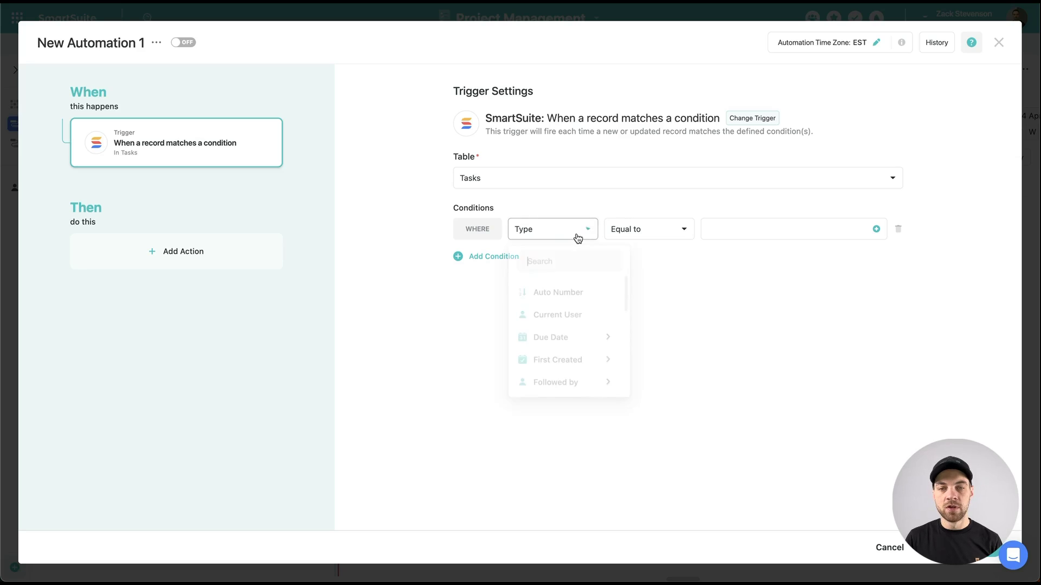
{"action": "type", "text": "stat"}
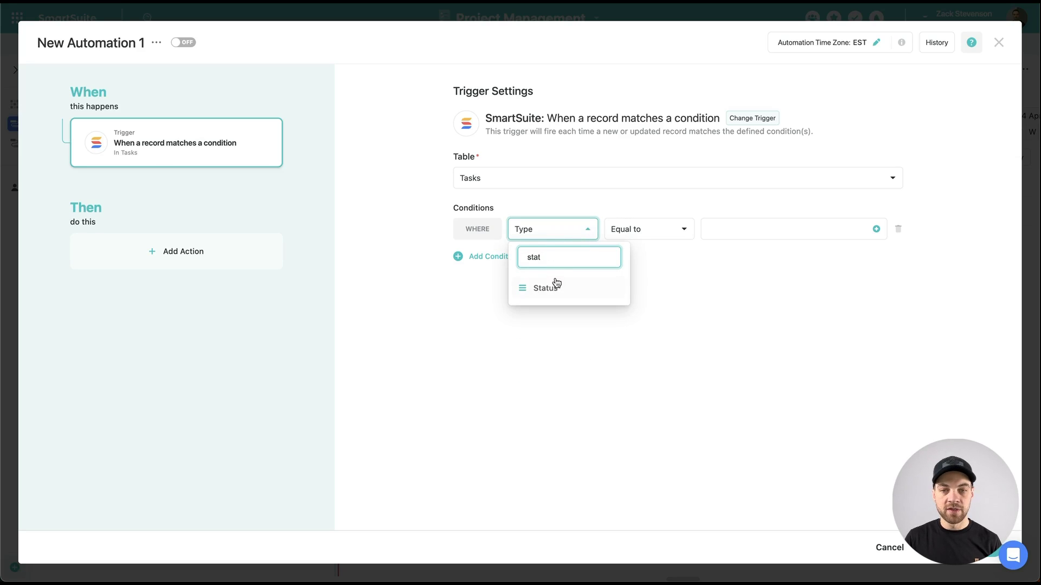
{"action": "left_click", "coordinate": [553, 285]}
{"action": "left_click", "coordinate": [820, 230]}
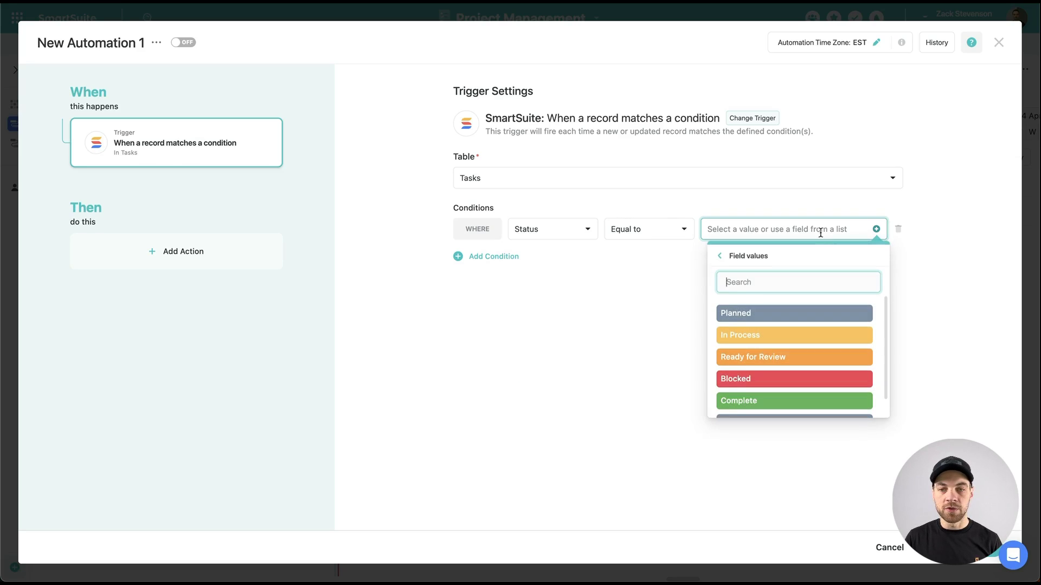
{"action": "left_click", "coordinate": [759, 401]}
- Add a Send an email action and enter the recipient's e-mail address in Send To
{"action": "left_click", "coordinate": [161, 251]}
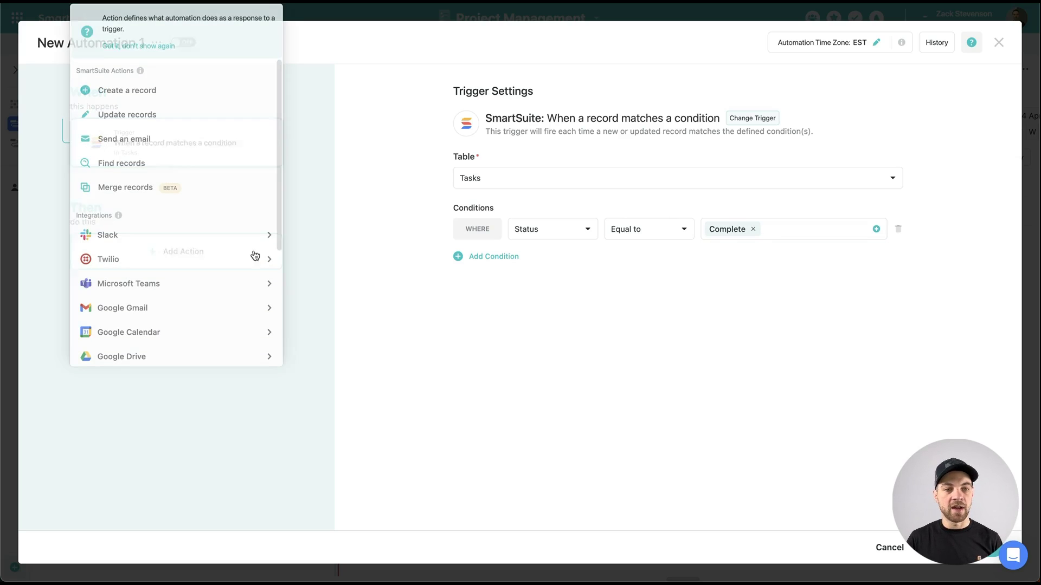
{"action": "mouse_move", "coordinate": [123, 245]}
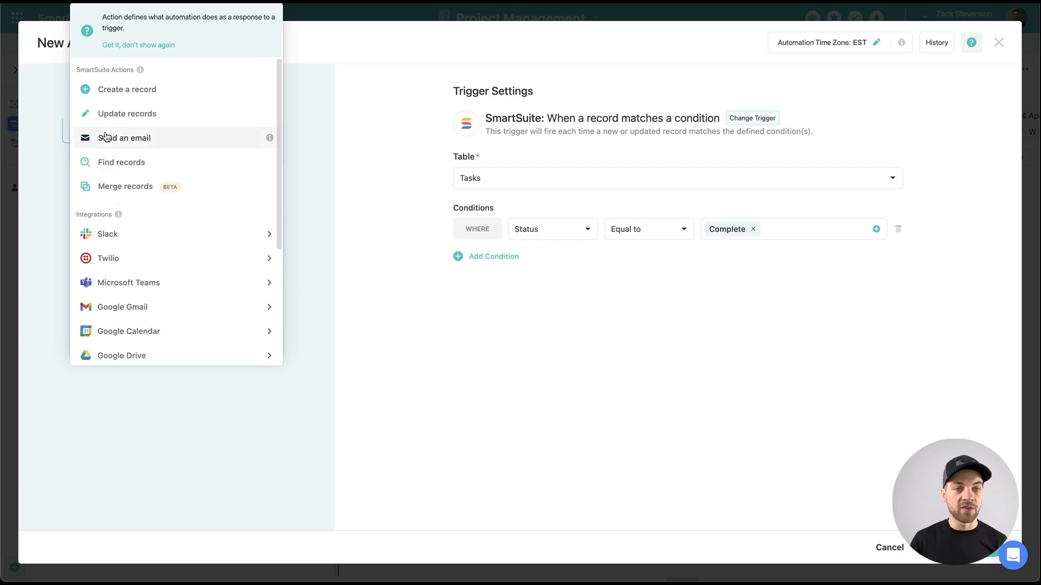
{"action": "key", "text": "Escape"}
{"action": "left_click", "coordinate": [493, 180]}
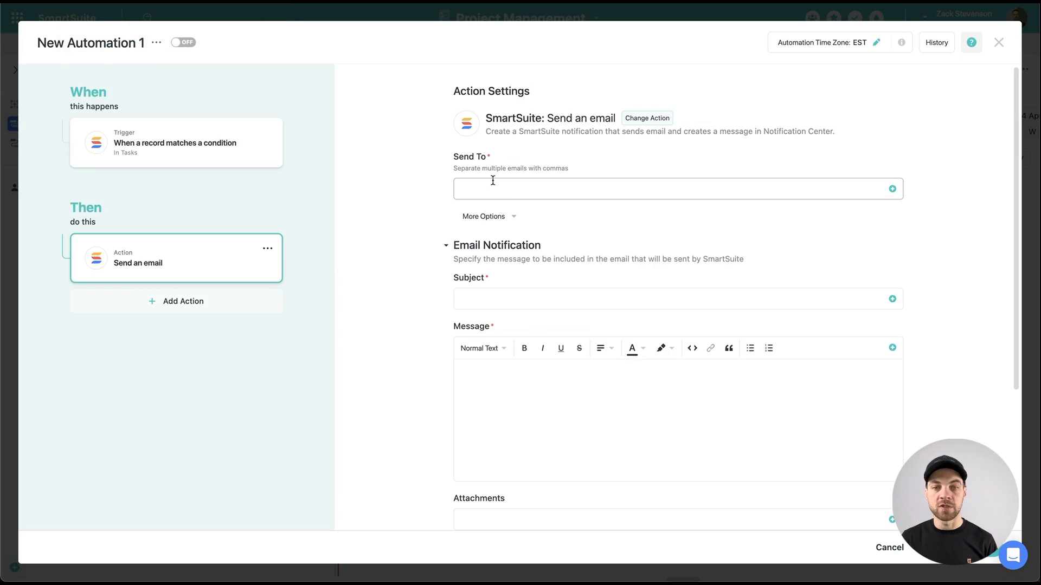
{"action": "type", "text": "ce"}
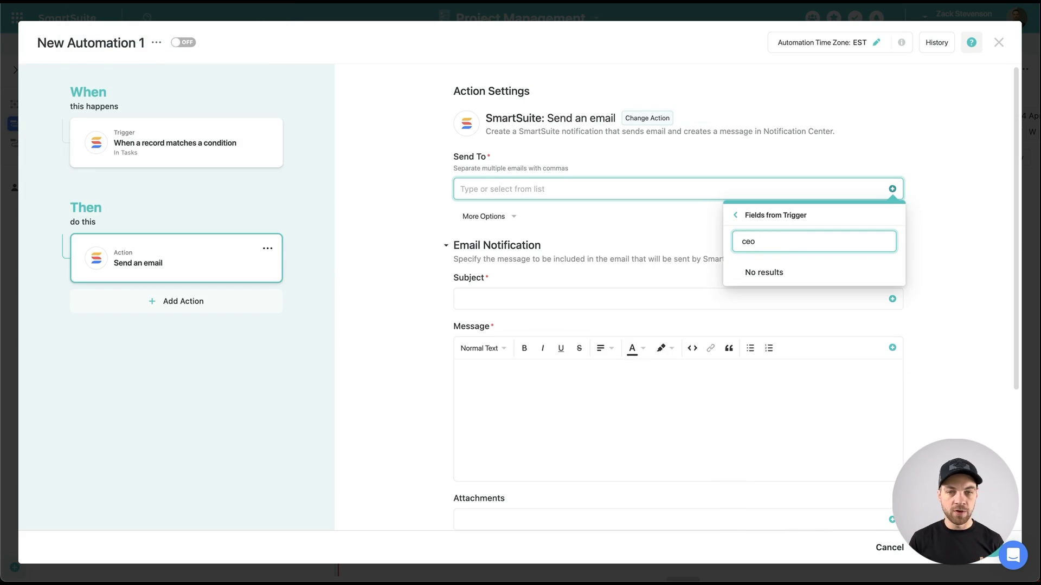
{"action": "left_click", "coordinate": [558, 189]}
{"action": "type", "text": "ceo@example.com"}
{"action": "left_click", "coordinate": [493, 300]}
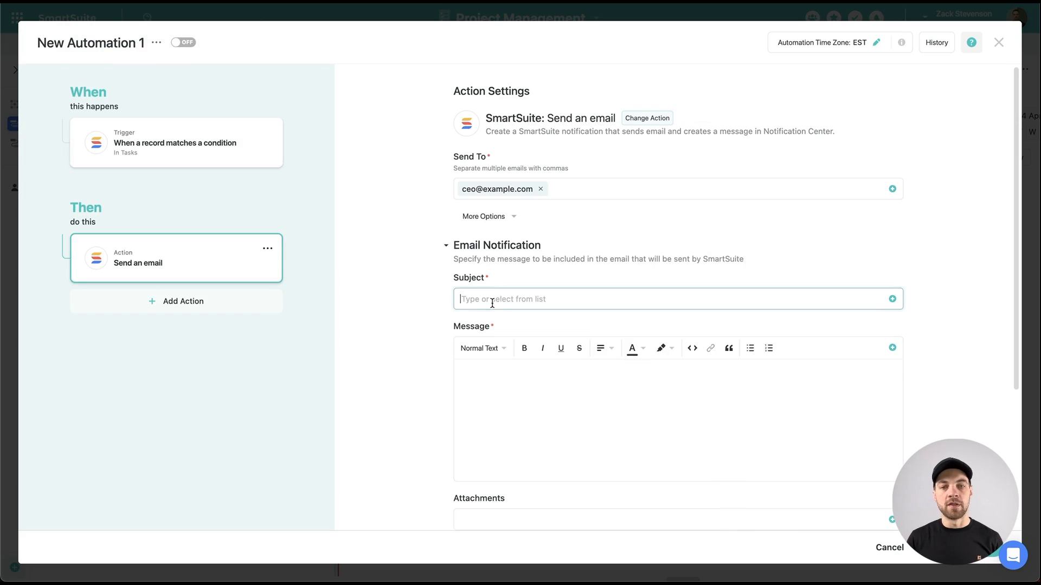
- Build the subject 'Project - Task is complete' from the Project and Task field chips
{"action": "left_click", "coordinate": [891, 300]}
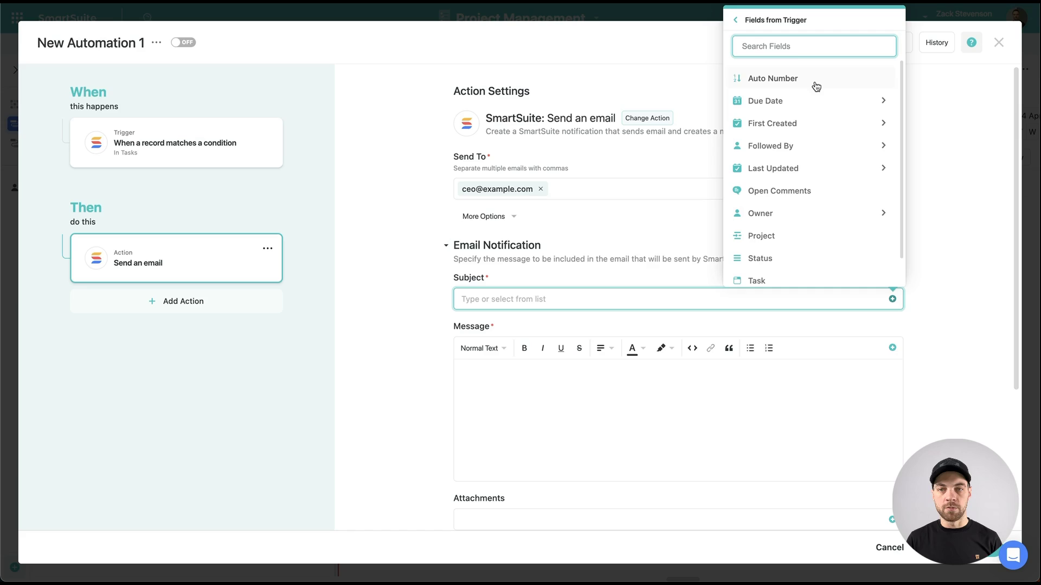
{"action": "type", "text": "proj"}
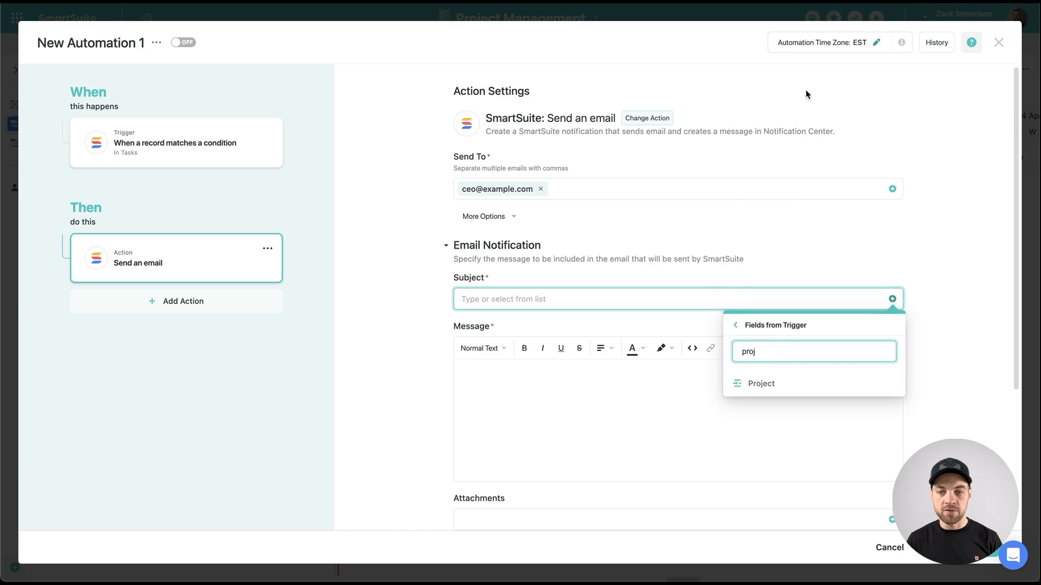
{"action": "left_click", "coordinate": [762, 384]}
{"action": "type", "text": "-"}
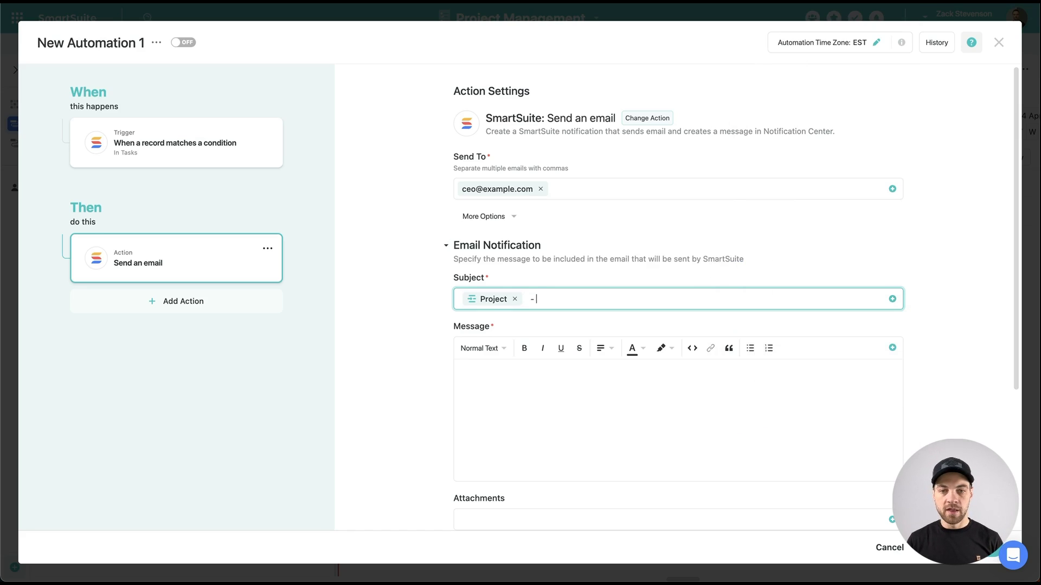
{"action": "left_click", "coordinate": [892, 299]}
{"action": "left_click", "coordinate": [784, 127]}
{"action": "type", "text": "is "}
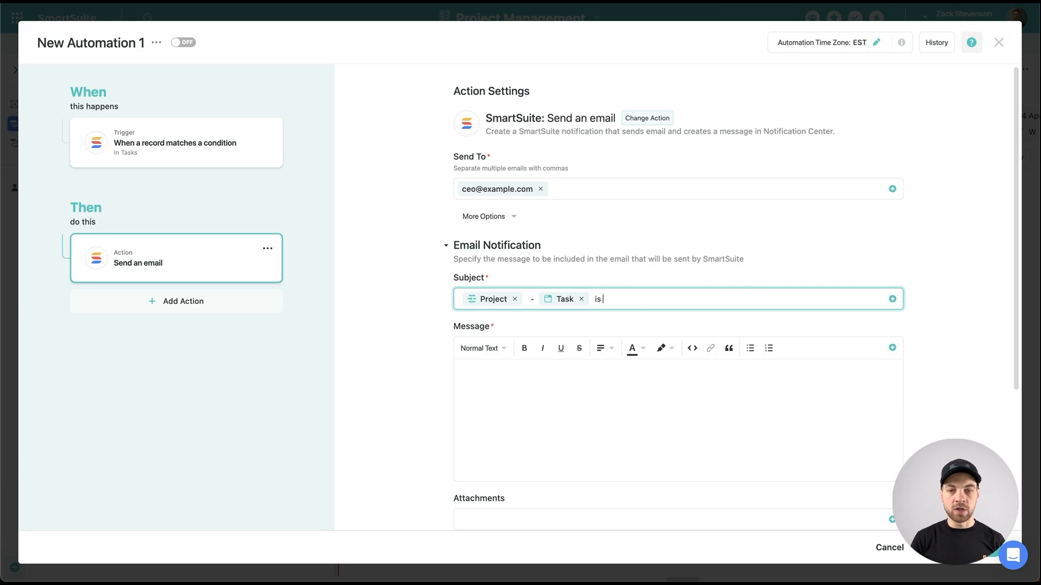
{"action": "type", "text": "complete"}
{"action": "left_click", "coordinate": [519, 423]}
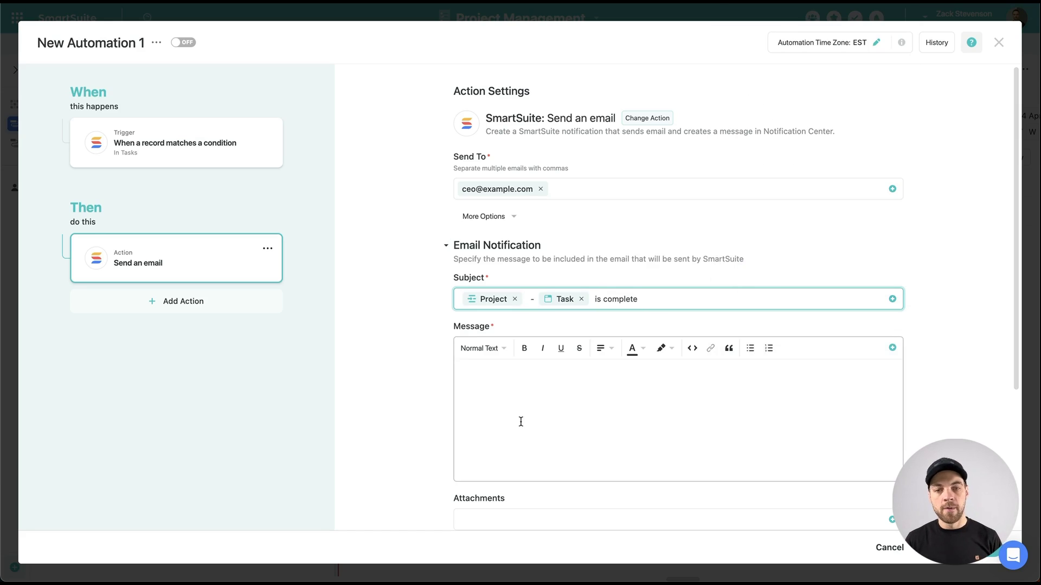